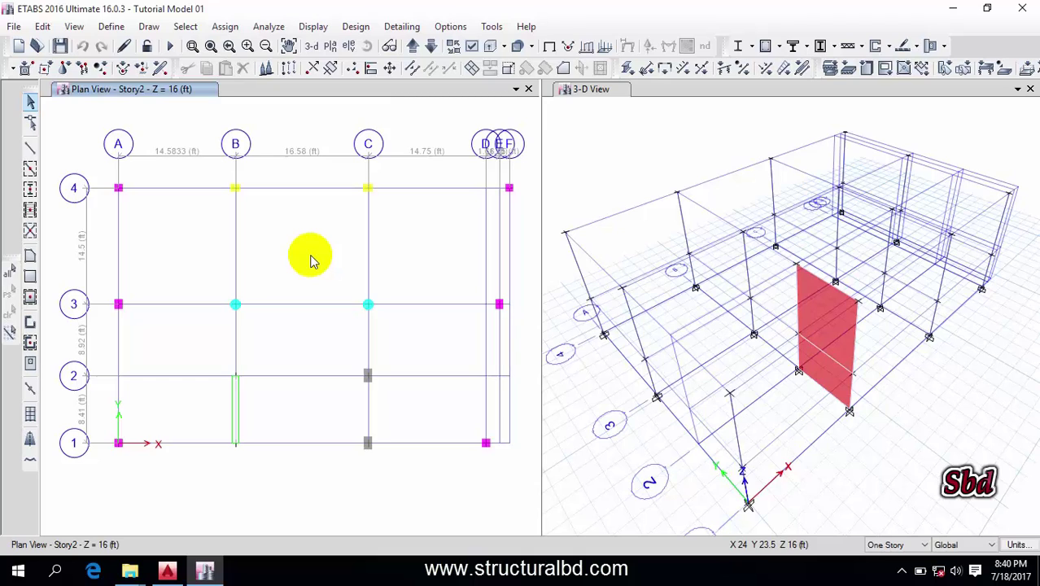
# - Set the drawing scope to One Story for the plan view
pyautogui.moveTo(292, 255); pyautogui.dragTo(293, 262, button='middle')
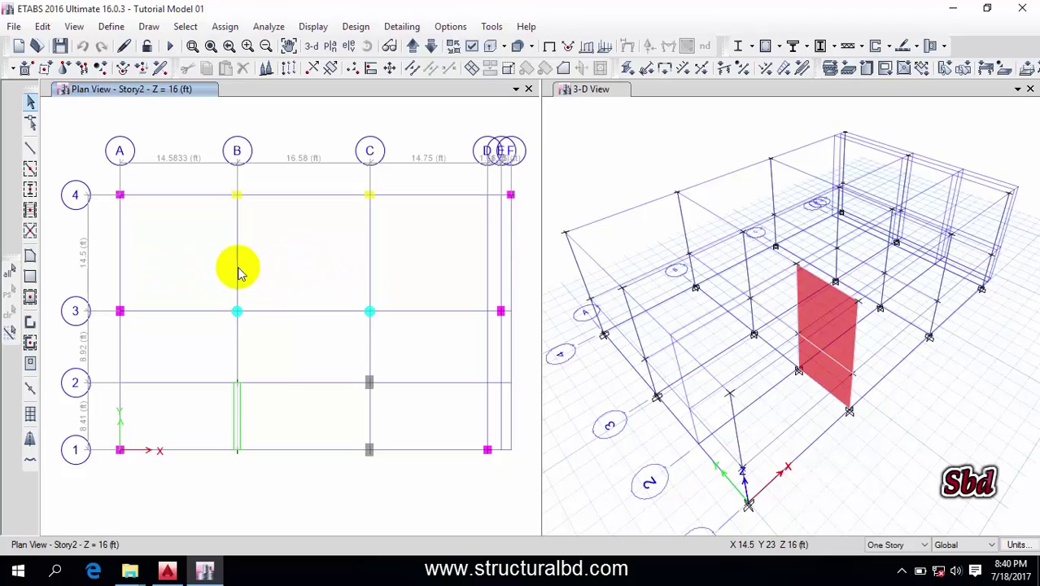
pyautogui.click(897, 545)
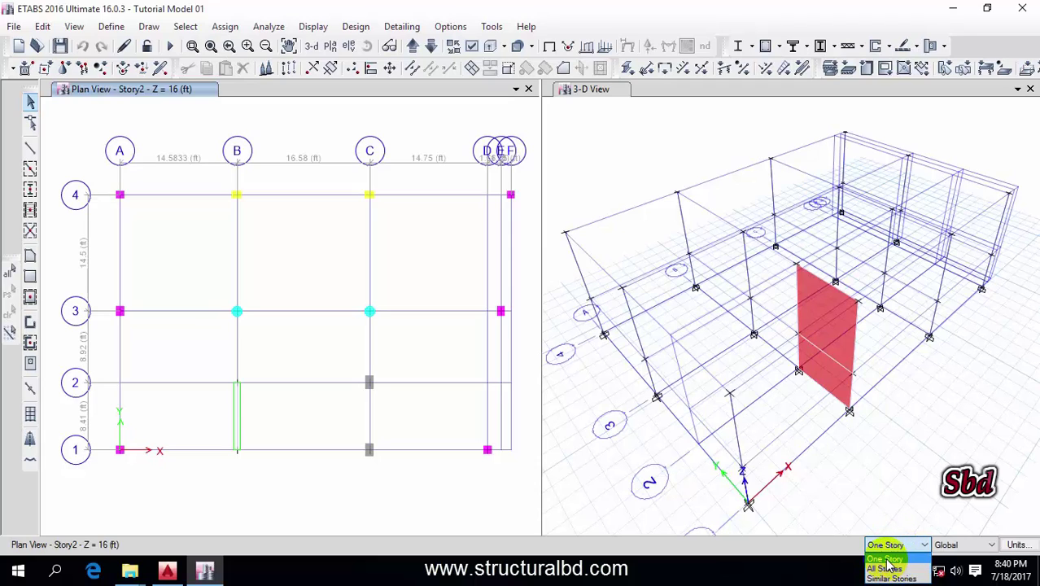
pyautogui.click(885, 560)
pyautogui.moveTo(340, 293); pyautogui.dragTo(337, 275, button='middle')
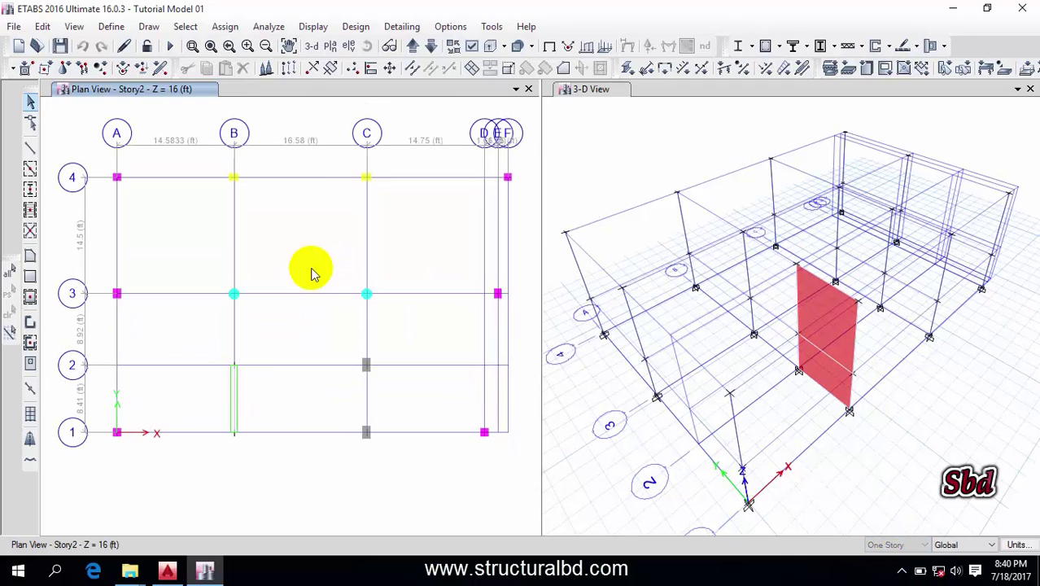
# - Switch the plan view to the Story1 level
pyautogui.click(330, 47)
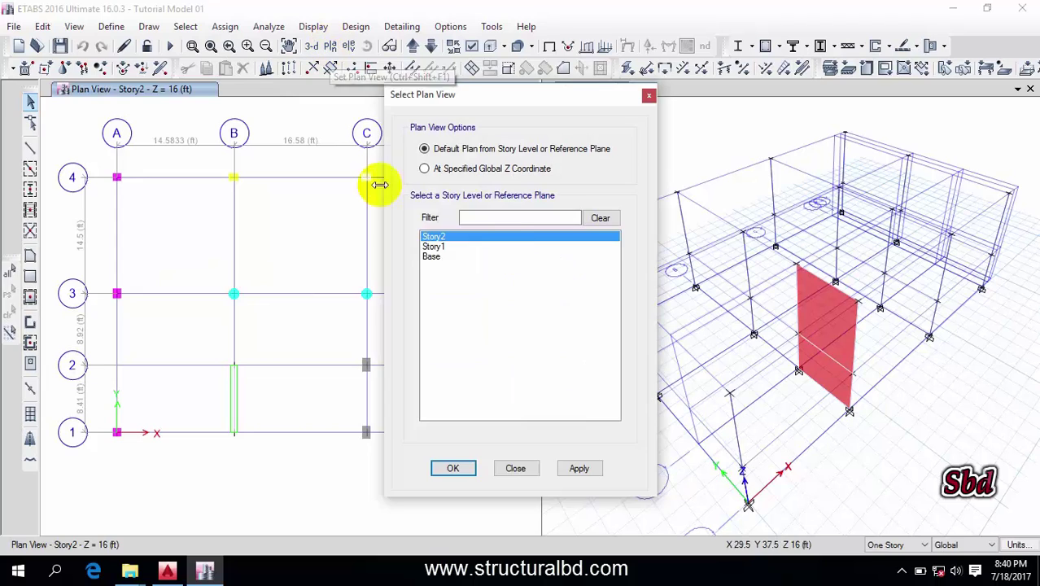
pyautogui.click(443, 246)
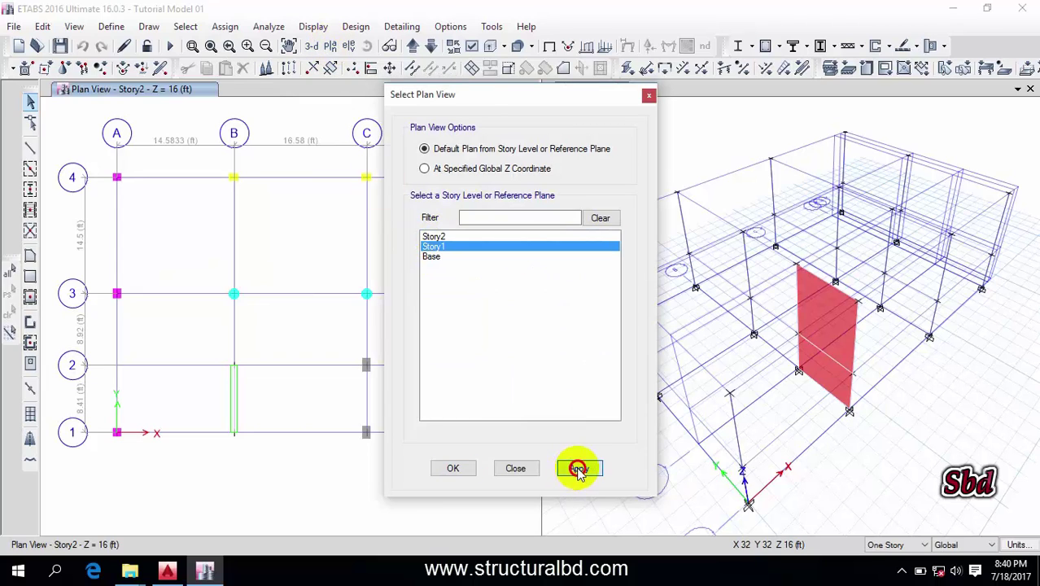
pyautogui.click(578, 470)
pyautogui.click(454, 467)
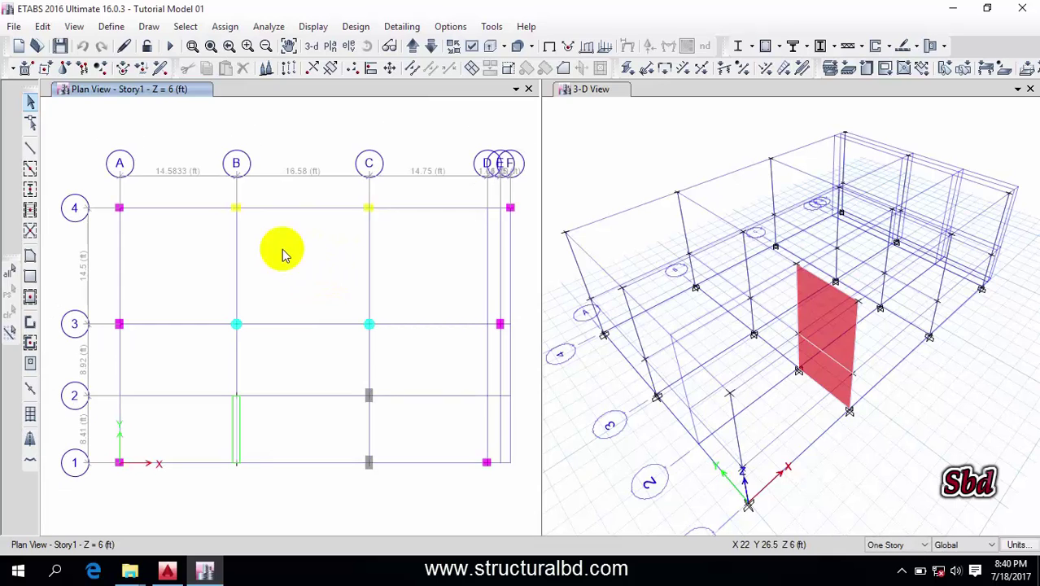
# - Display the elevation at grid A and rename Story2 as 1ST FLOOR LEVEL and Story1 as GB in the story data
pyautogui.click(349, 48)
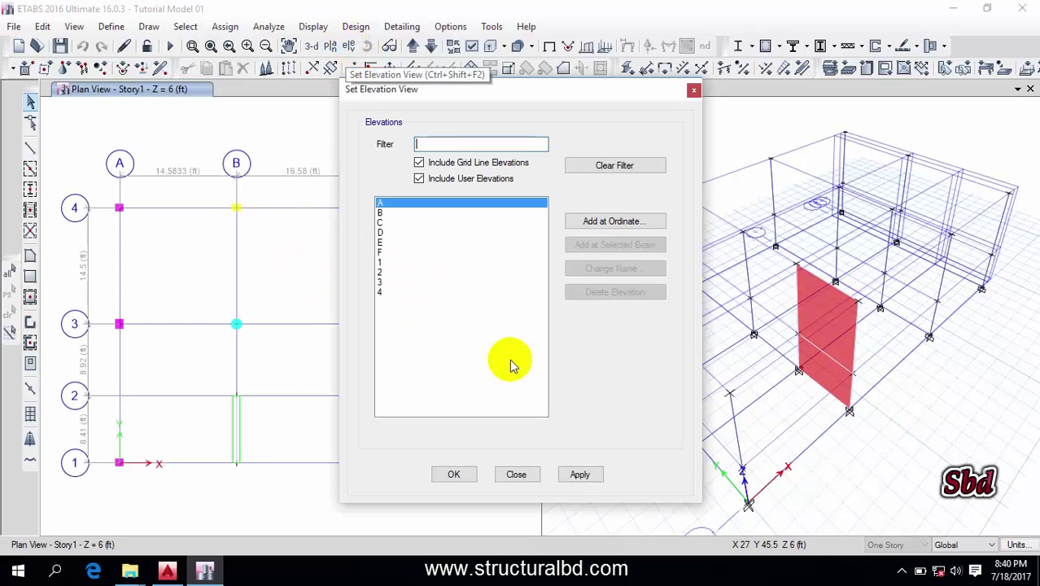
pyautogui.click(454, 477)
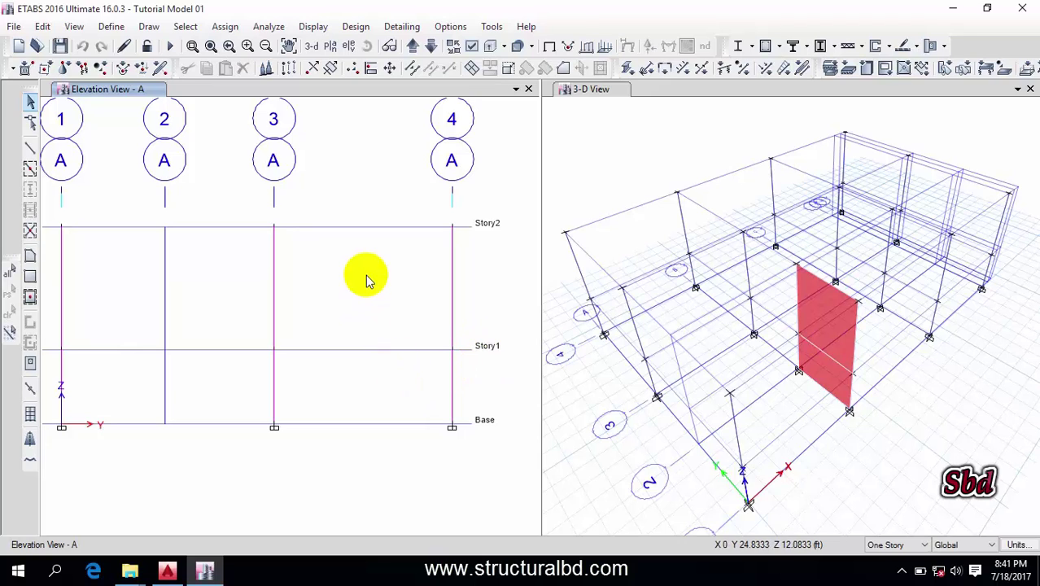
pyautogui.click(45, 29)
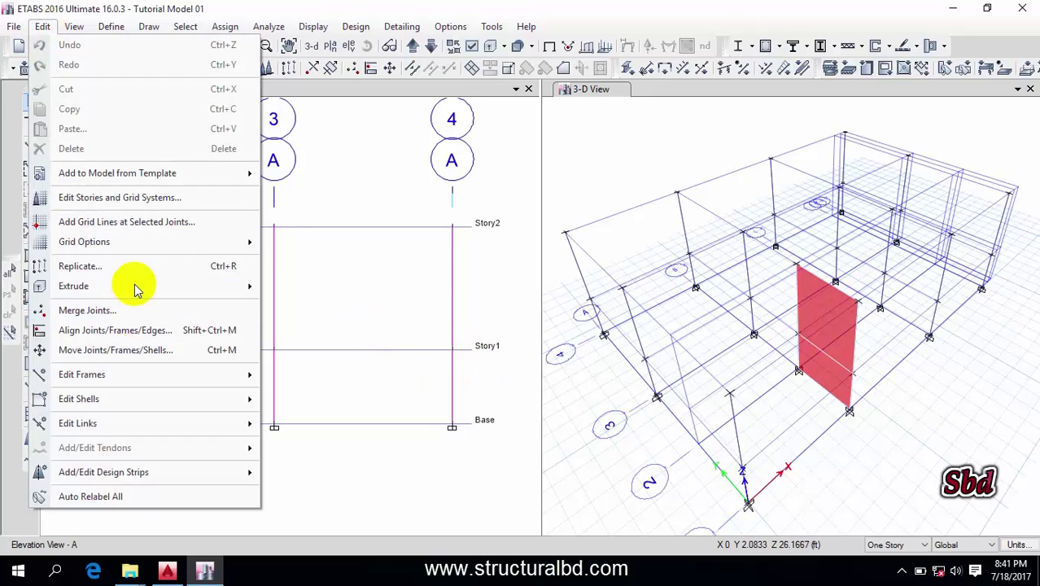
pyautogui.click(136, 202)
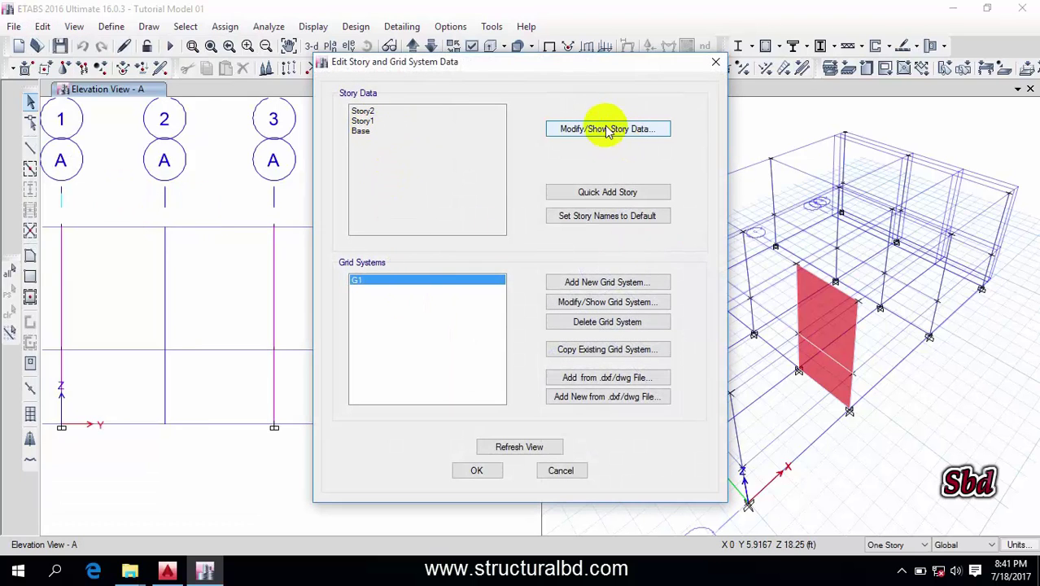
pyautogui.click(619, 130)
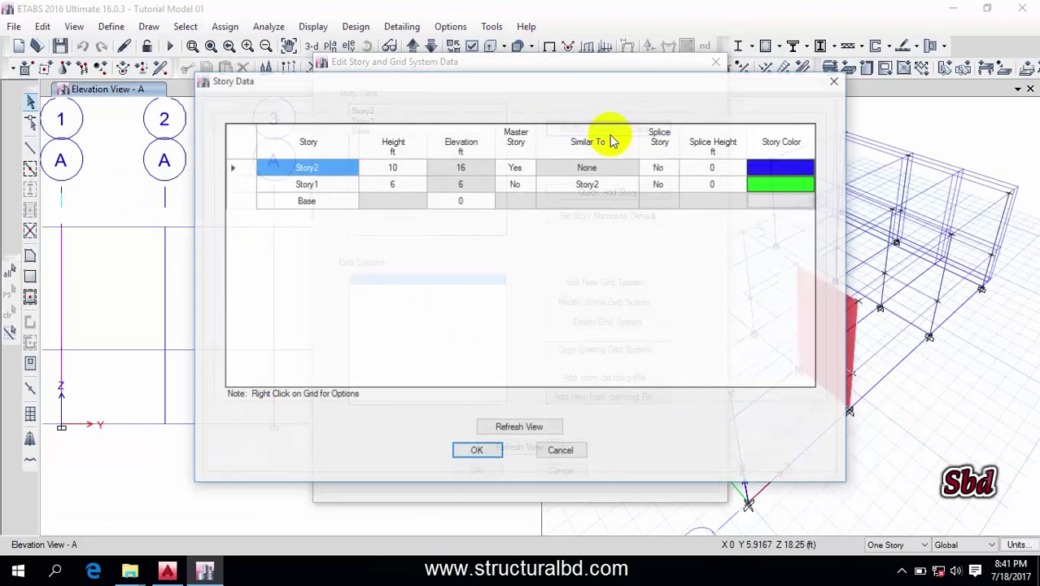
pyautogui.doubleClick(330, 183)
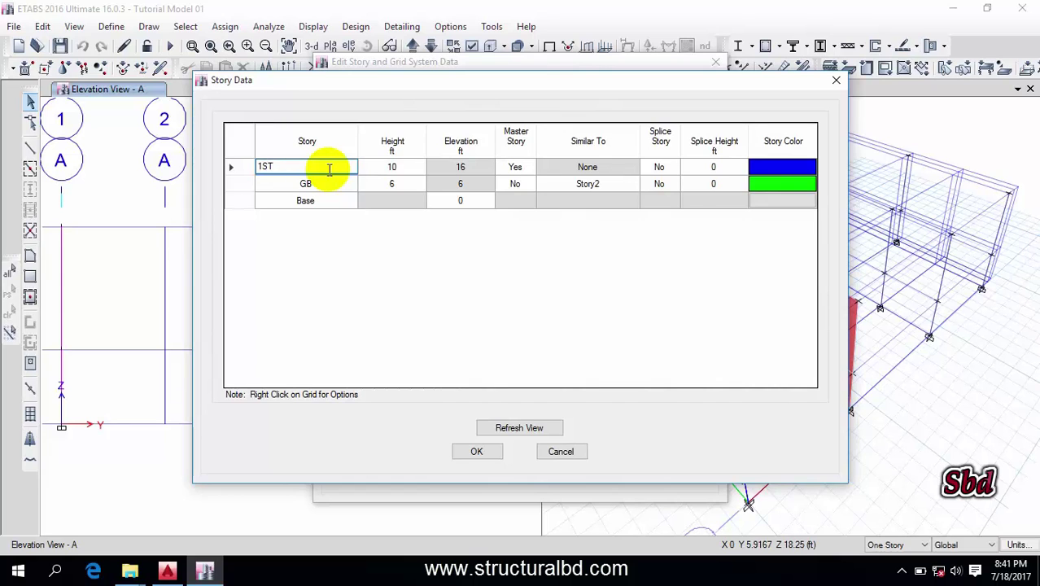
pyautogui.click(476, 451)
pyautogui.click(476, 470)
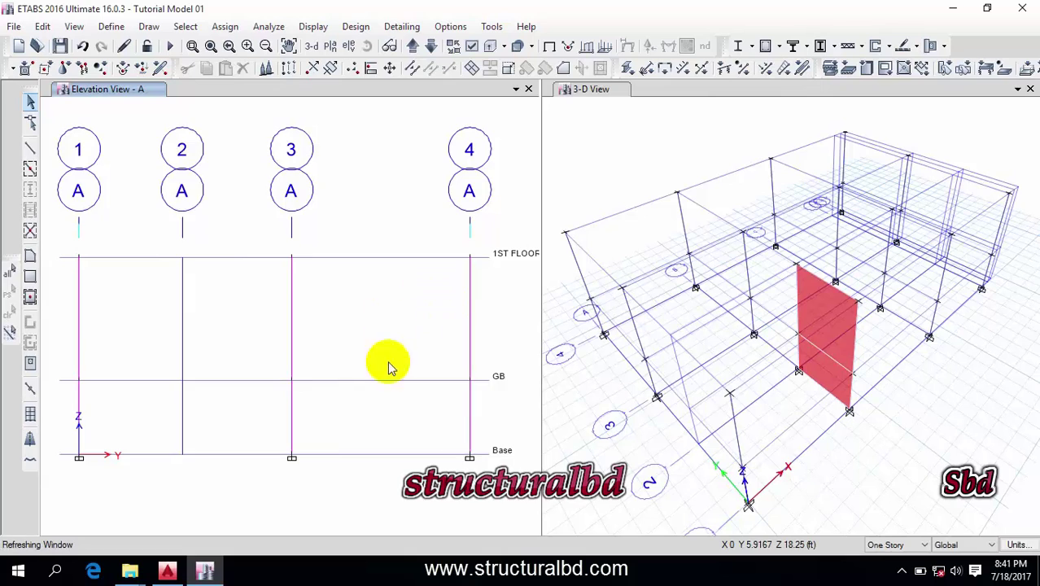
# - Replace the elevation with the plan view of the GB level
pyautogui.click(331, 47)
pyautogui.click(428, 246)
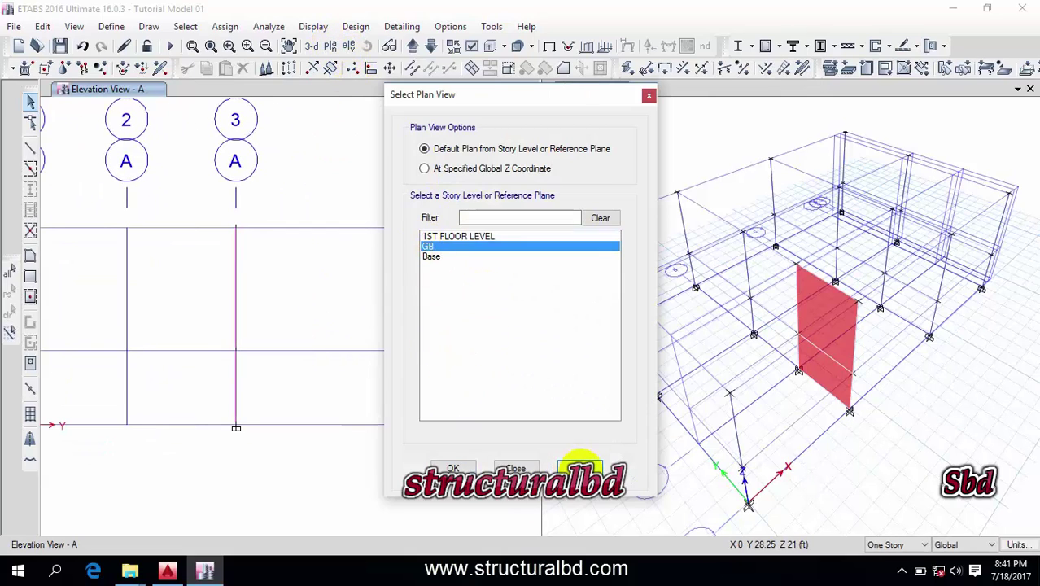
pyautogui.click(521, 468)
pyautogui.click(452, 468)
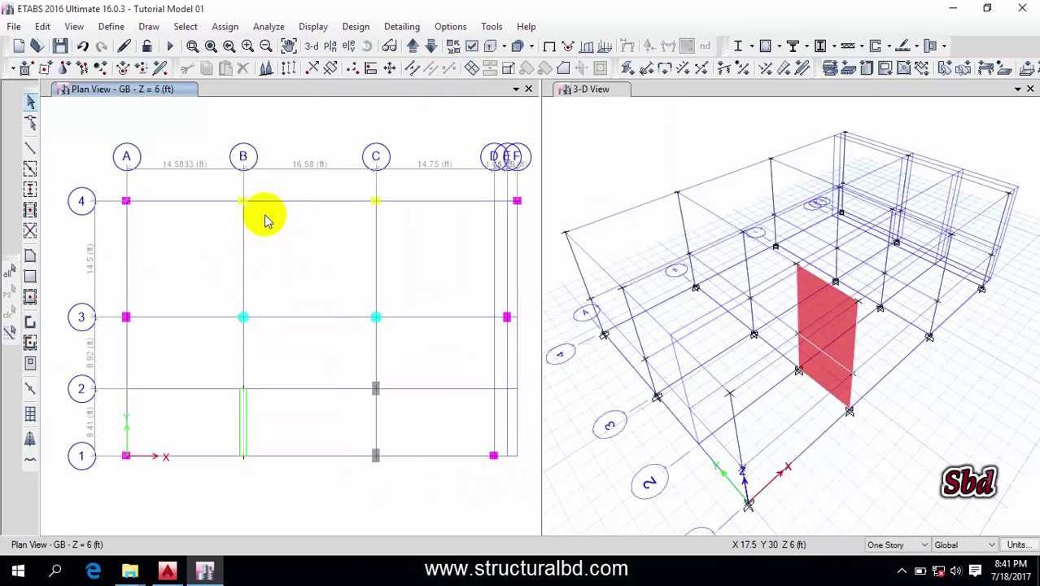
# - Start drawing beams as straight, continuous frame lines with the GB12X18 section property
pyautogui.click(148, 27)
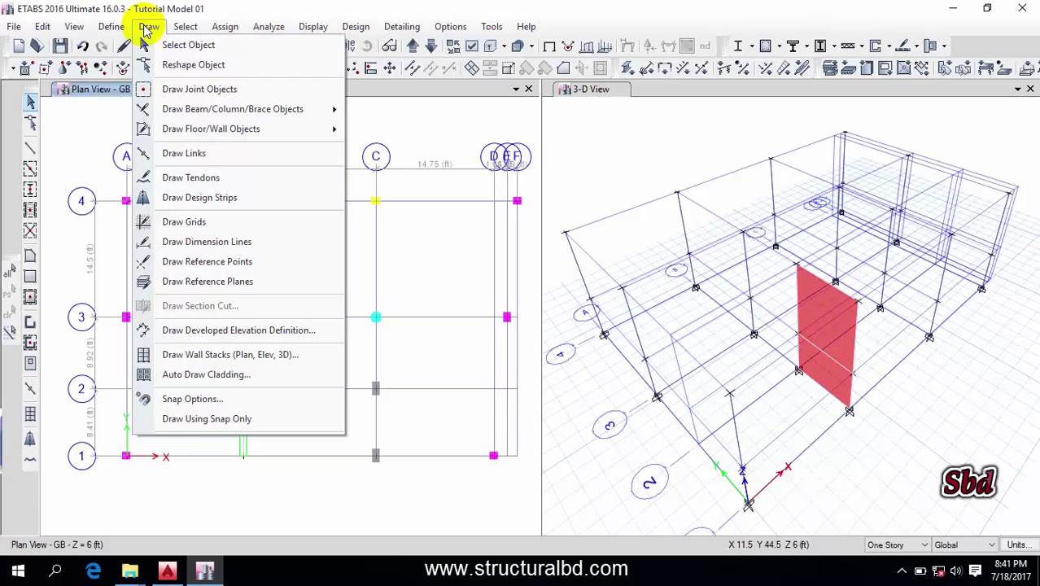
pyautogui.moveTo(213, 122)
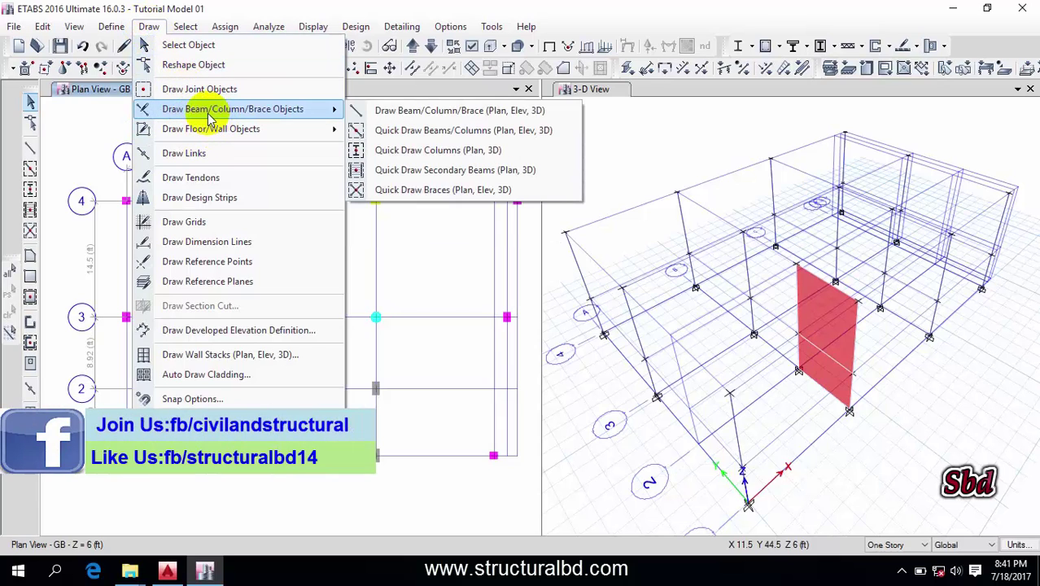
pyautogui.click(440, 117)
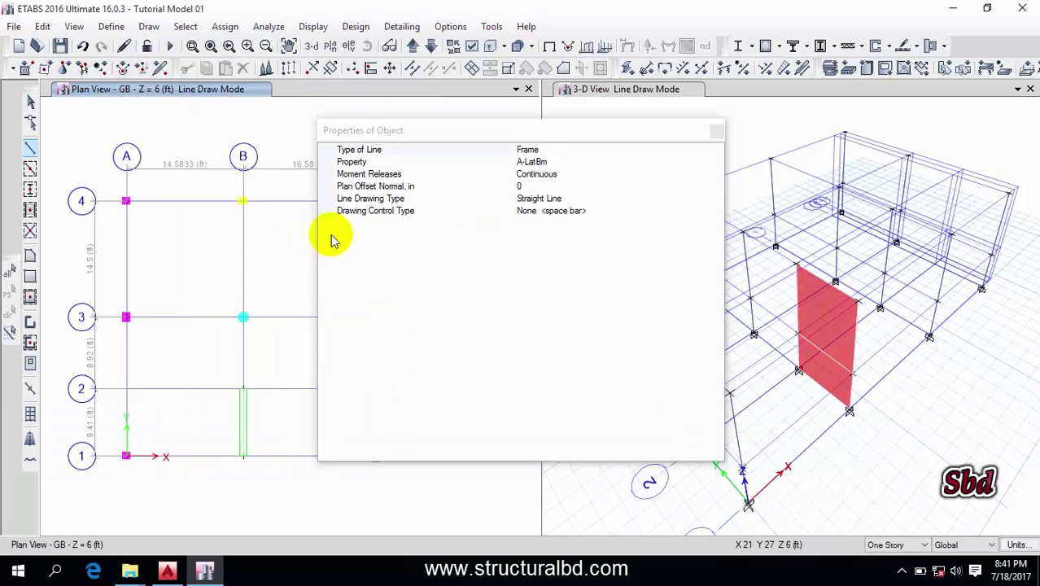
pyautogui.click(716, 162)
pyautogui.click(716, 162)
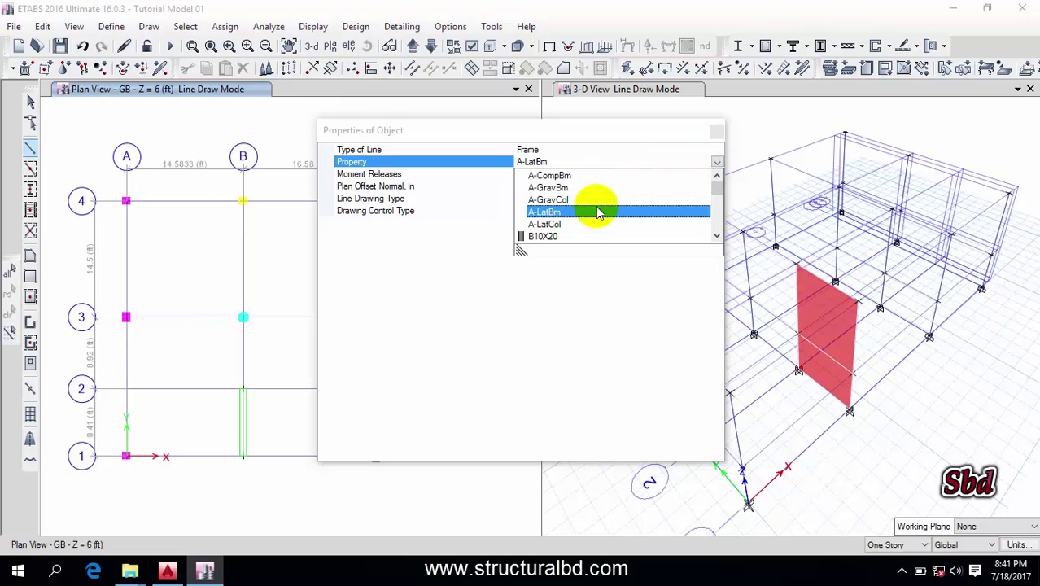
pyautogui.scroll(-1, 560, 218)
pyautogui.click(552, 199)
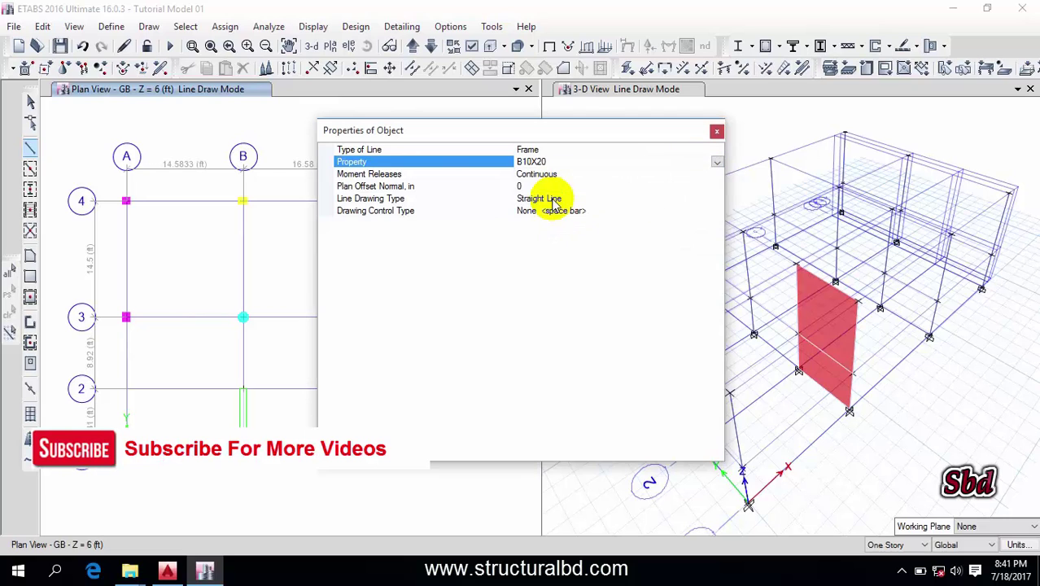
pyautogui.click(715, 161)
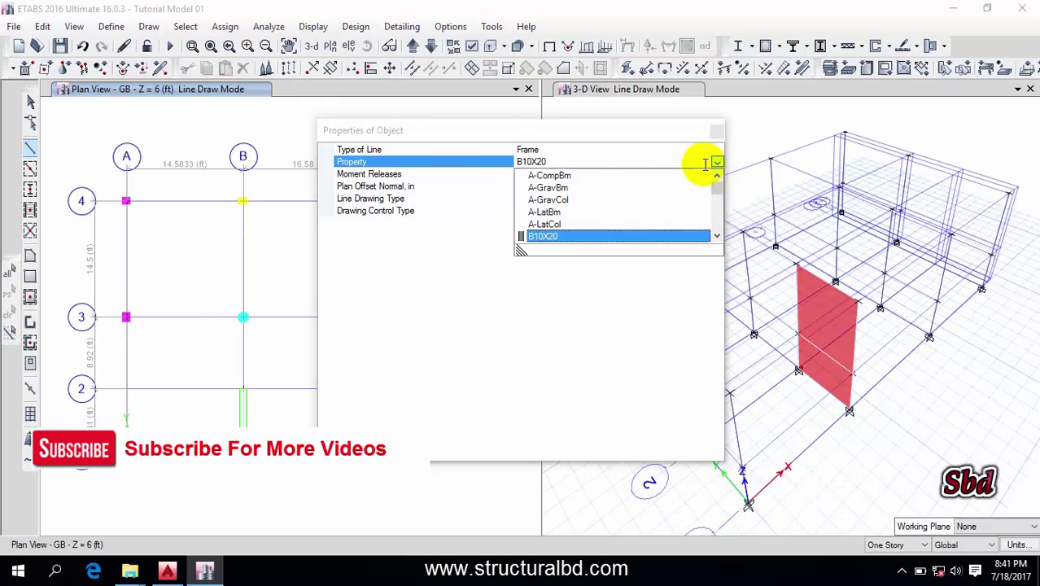
pyautogui.scroll(-3, 638, 183)
pyautogui.click(638, 183)
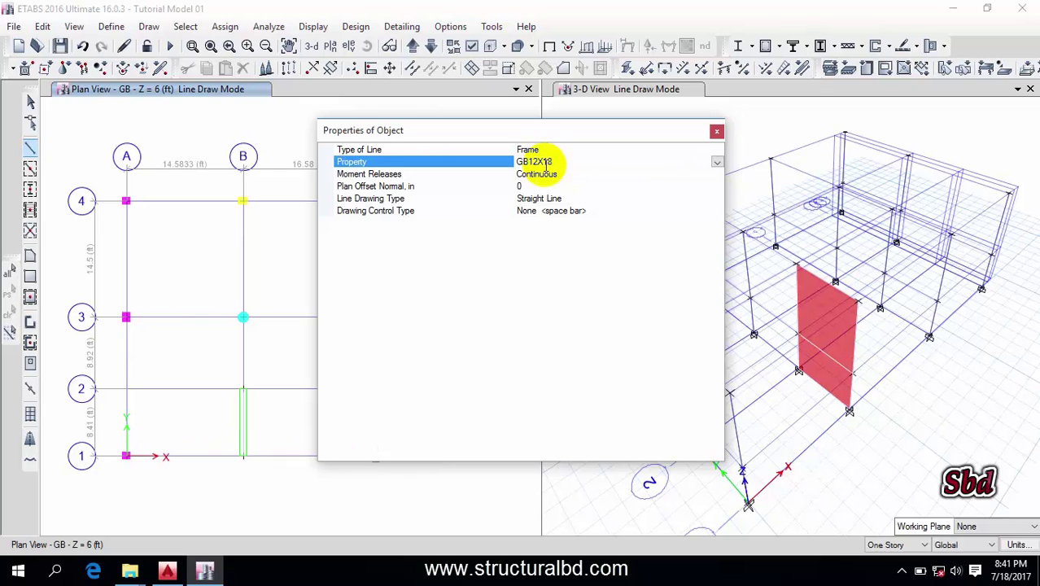
pyautogui.click(716, 132)
# - Draw a GB12X18 grade beam along grid line 4 from column A to column B
pyautogui.moveTo(183, 274); pyautogui.dragTo(179, 298, button='middle')
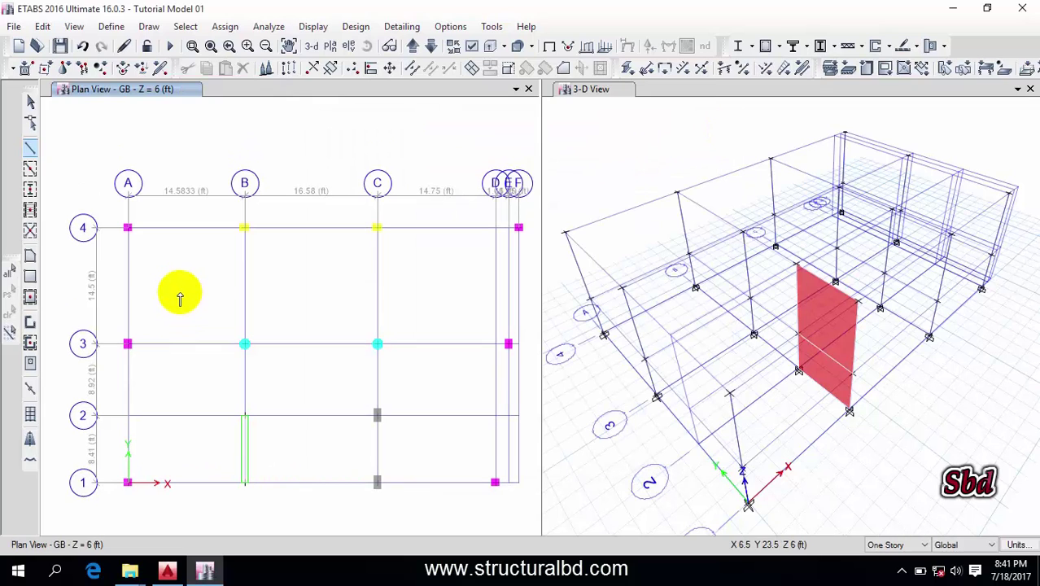
pyautogui.scroll(3, 130, 226)
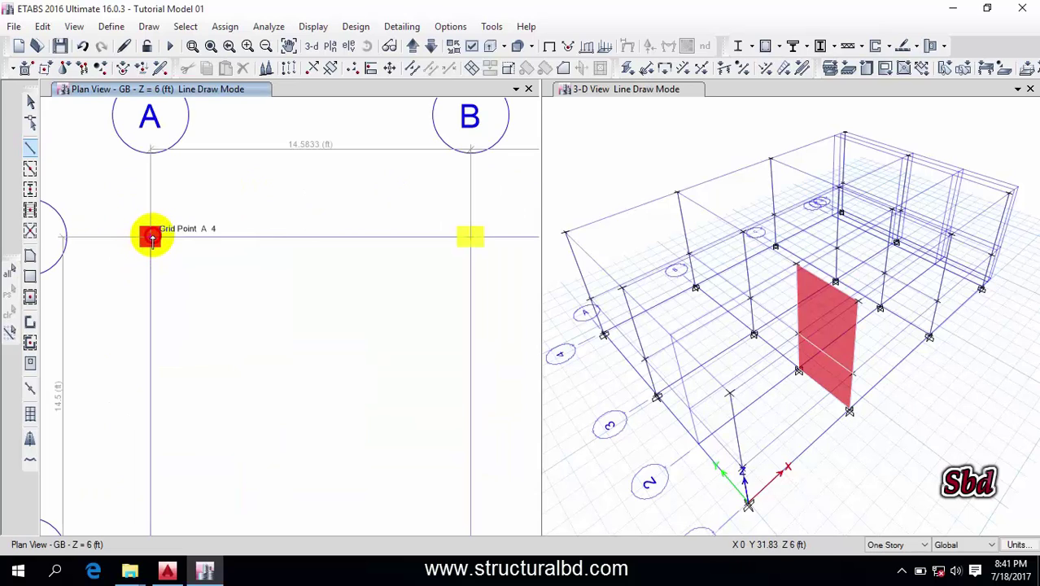
pyautogui.click(151, 238)
pyautogui.doubleClick(470, 236)
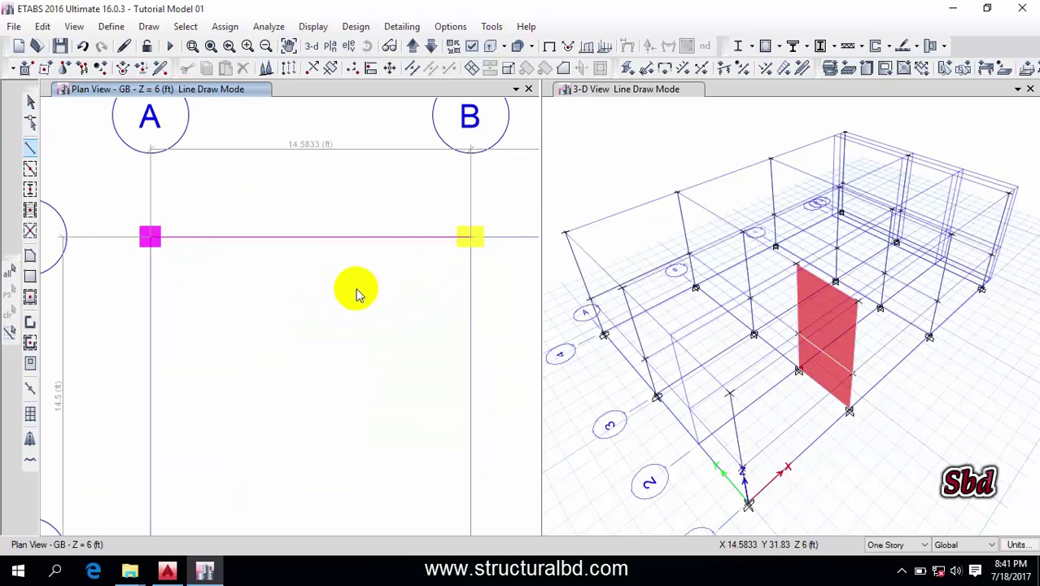
# - Draw the remaining grade beams along grid line 4 from column B through C to F
pyautogui.scroll(-3, 277, 280)
pyautogui.scroll(3, 301, 274)
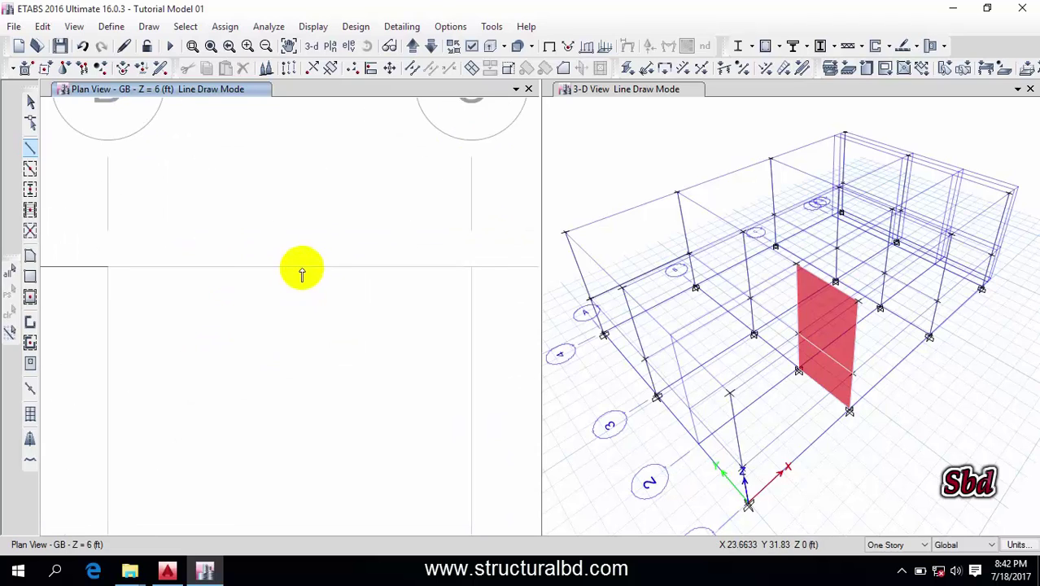
pyautogui.moveTo(170, 302); pyautogui.dragTo(220, 293, button='middle')
pyautogui.click(280, 274)
pyautogui.scroll(-3, 186, 215)
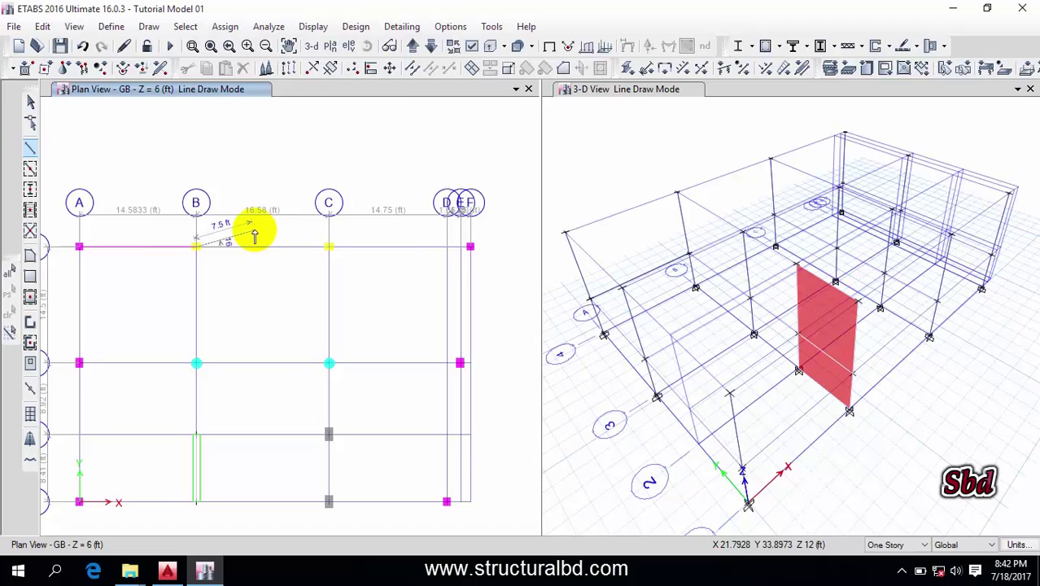
pyautogui.scroll(3, 255, 236)
pyautogui.click(458, 276)
pyautogui.moveTo(404, 342); pyautogui.dragTo(195, 342, button='middle')
pyautogui.moveTo(458, 310); pyautogui.dragTo(265, 294, button='middle')
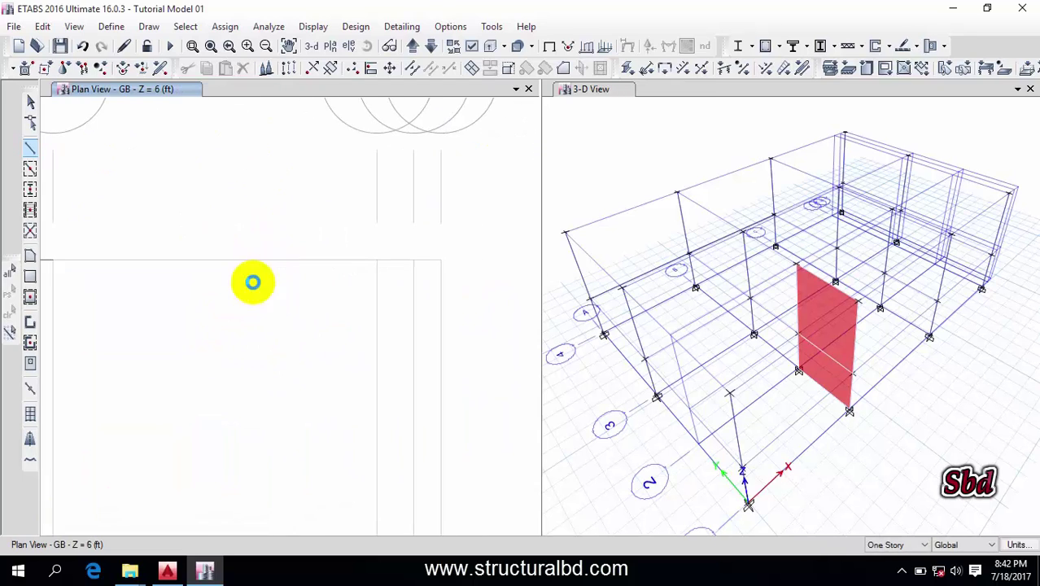
pyautogui.click(441, 260)
pyautogui.scroll(-3, 495, 252)
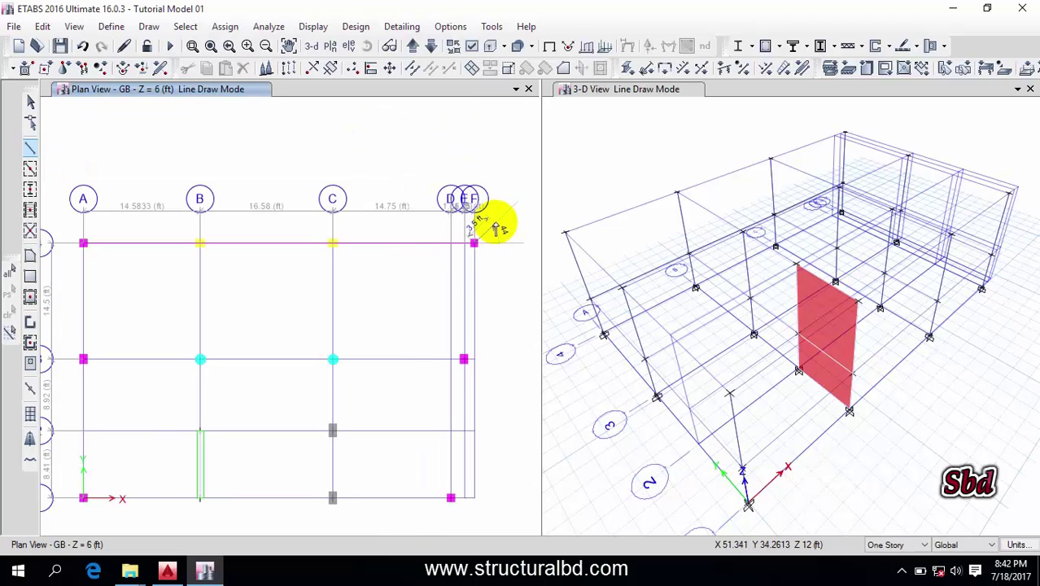
pyautogui.scroll(3, 428, 250)
pyautogui.scroll(-3, 432, 231)
# - Draw GB12X18 grade beams along grid line 3 from column A through B and C to the column at E, and end line drawing
pyautogui.moveTo(256, 284); pyautogui.dragTo(339, 278, button='middle')
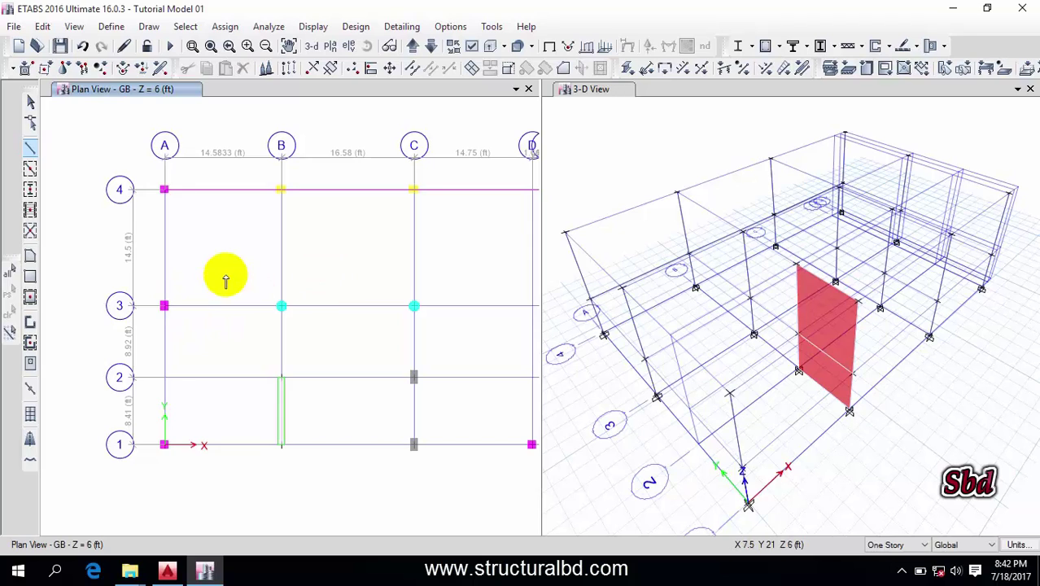
pyautogui.scroll(4, 188, 313)
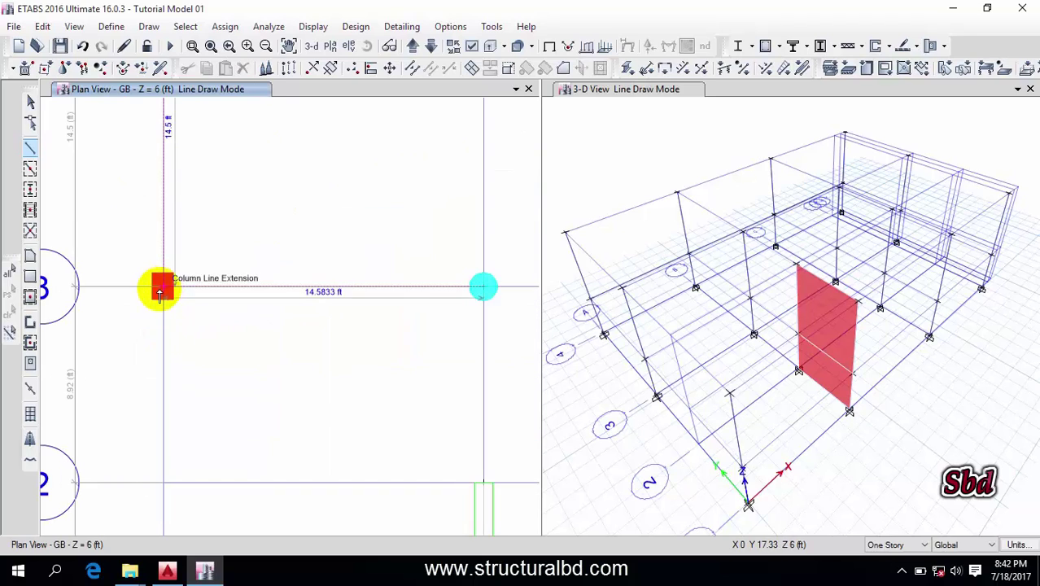
pyautogui.scroll(2, 287, 325)
pyautogui.click(311, 331)
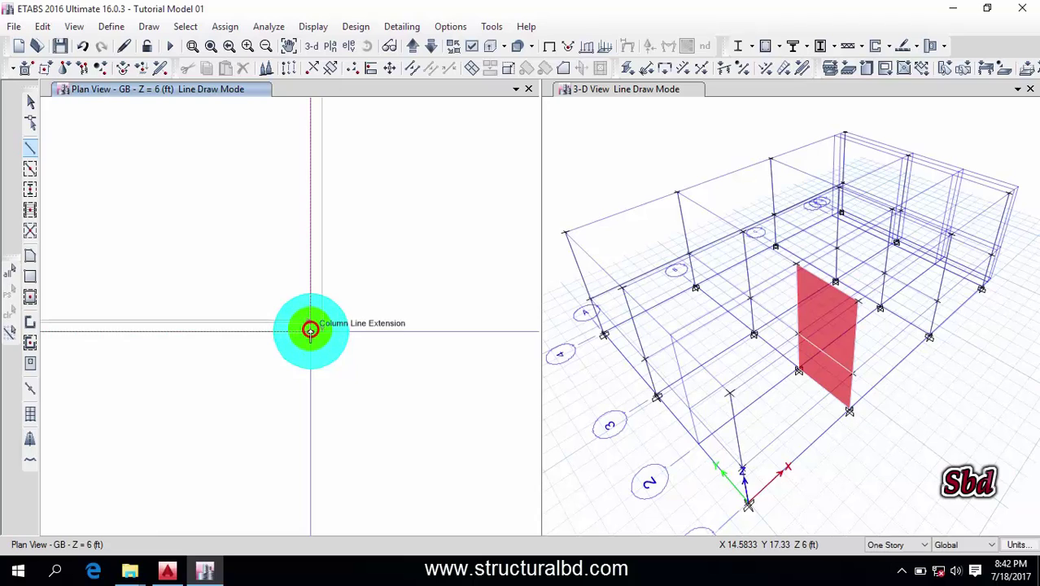
pyautogui.moveTo(402, 336); pyautogui.dragTo(81, 306, button='middle')
pyautogui.scroll(-4, 81, 306)
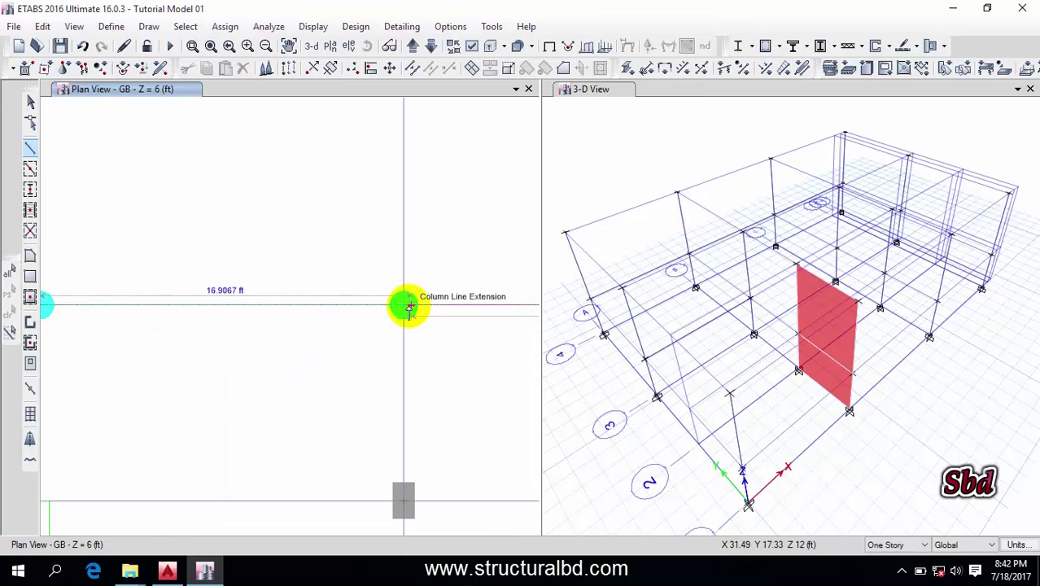
pyautogui.moveTo(436, 311); pyautogui.dragTo(237, 348, button='middle')
pyautogui.moveTo(490, 334); pyautogui.dragTo(364, 319, button='middle')
pyautogui.click(439, 323)
pyautogui.scroll(-2, 414, 273)
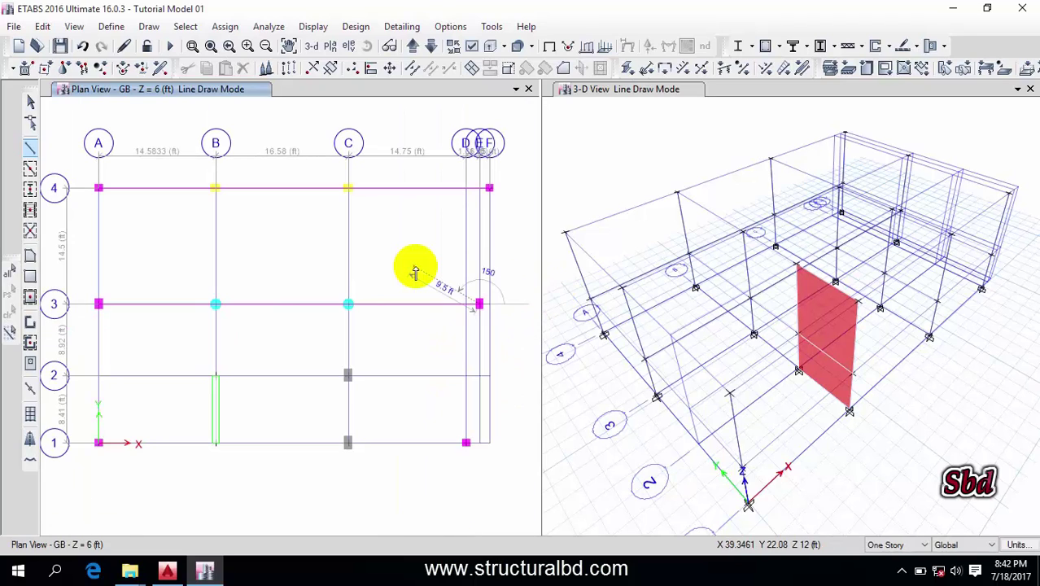
pyautogui.press('Escape')
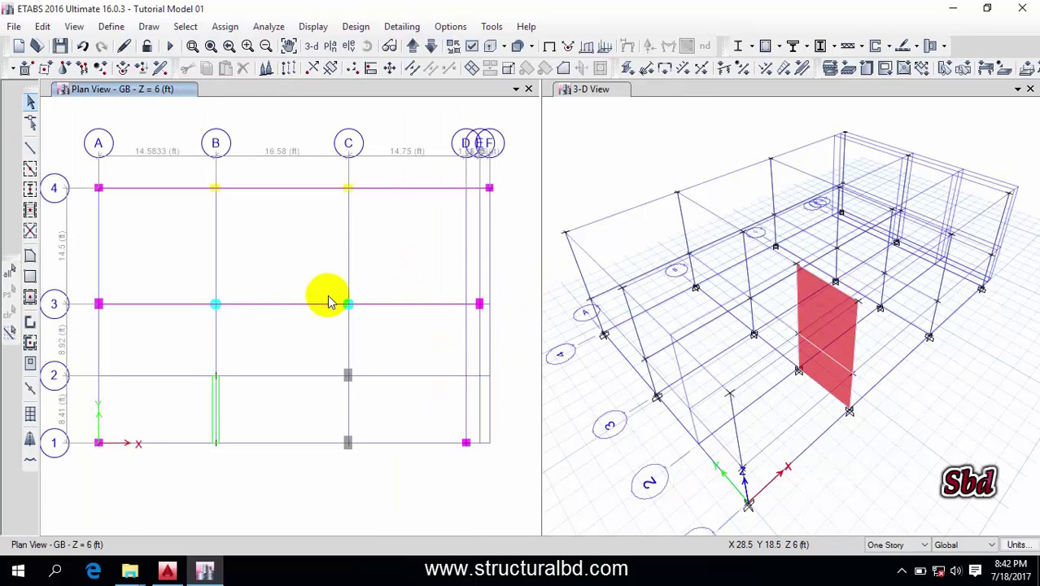
# - Draw GB12X18 grade beams along grid line 1 from column A through B and C to the column at D
pyautogui.moveTo(281, 316); pyautogui.dragTo(323, 303, button='middle')
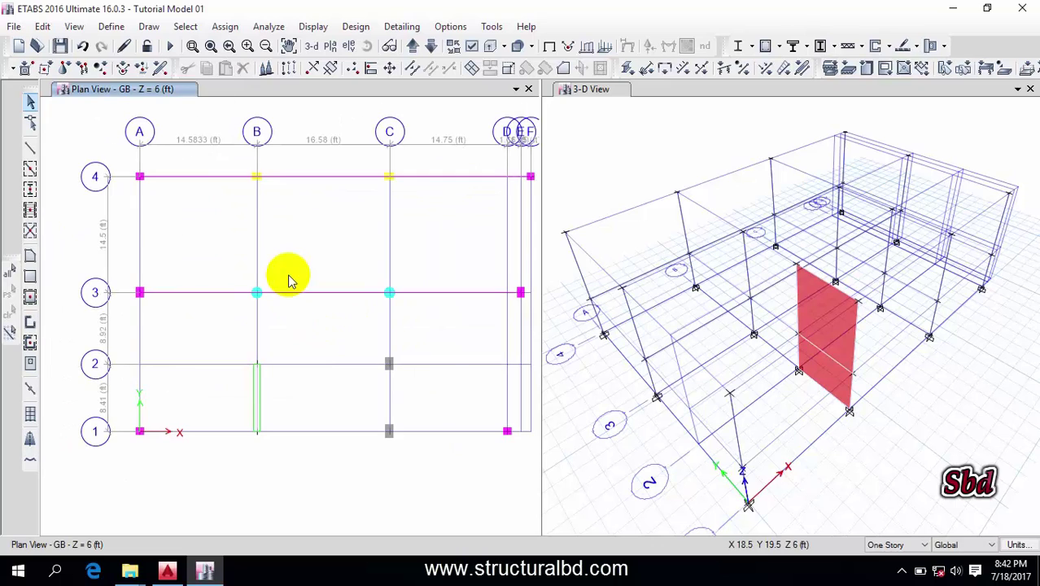
pyautogui.click(29, 150)
pyautogui.click(717, 131)
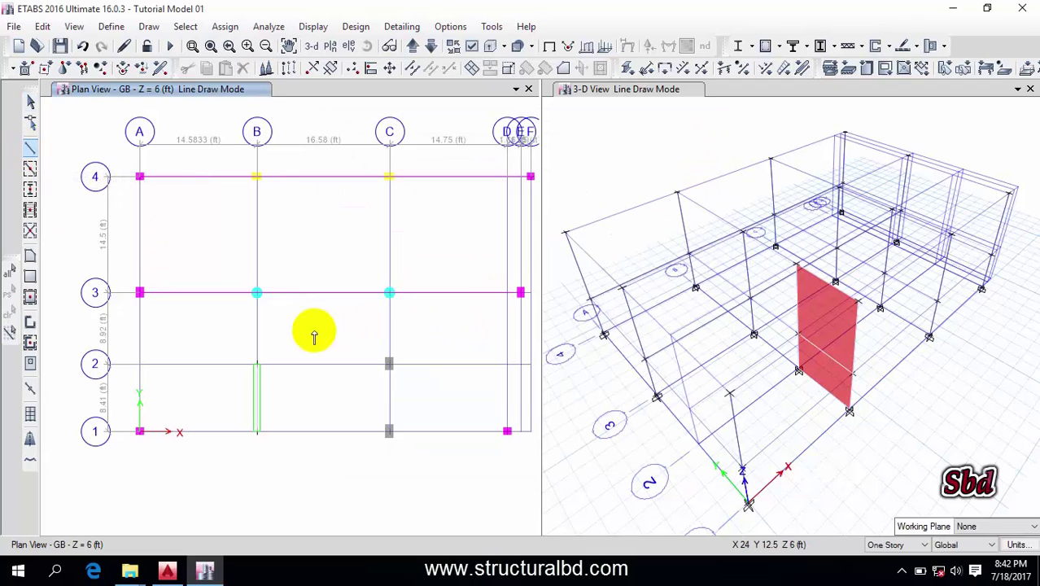
pyautogui.click(140, 431)
pyautogui.click(256, 431)
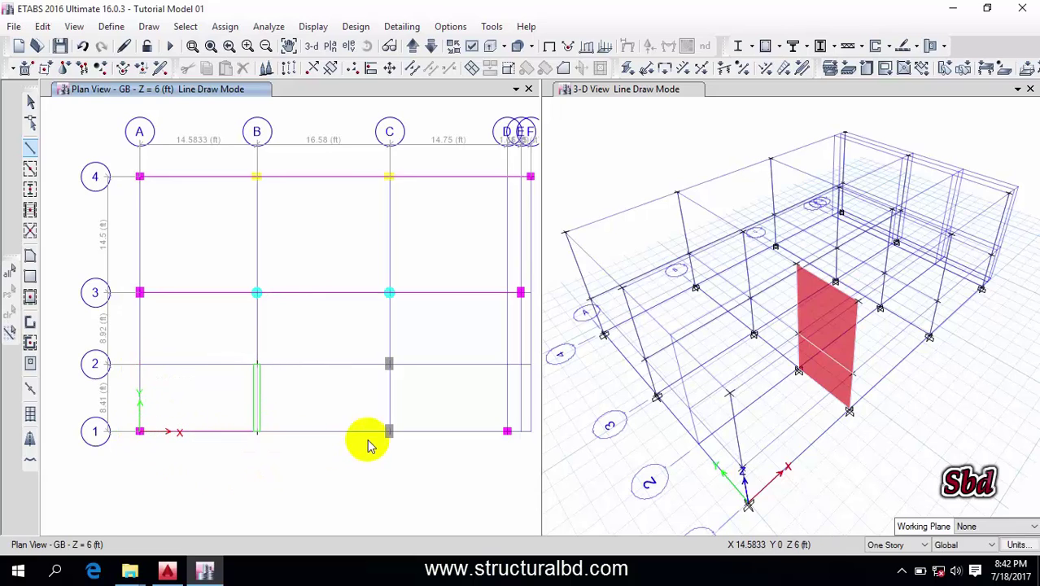
pyautogui.scroll(3, 349, 443)
pyautogui.click(416, 421)
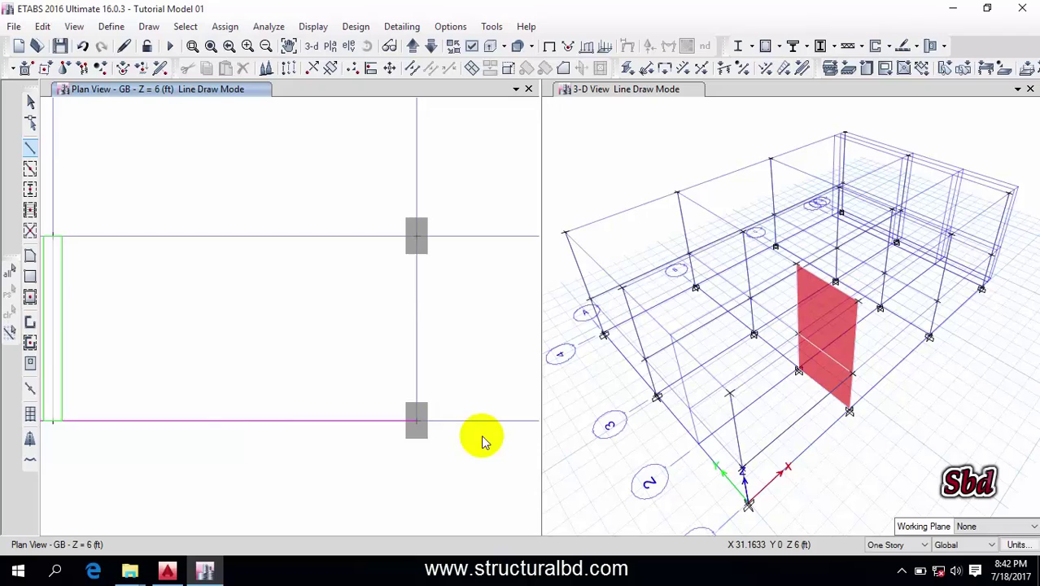
pyautogui.moveTo(482, 436); pyautogui.dragTo(281, 420, button='middle')
pyautogui.moveTo(508, 427); pyautogui.dragTo(380, 421, button='middle')
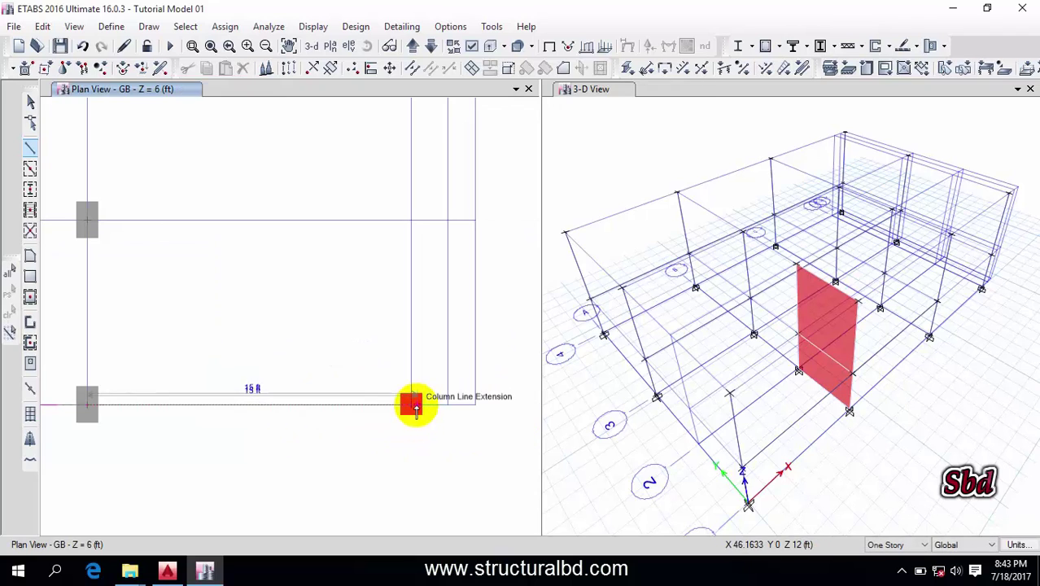
pyautogui.click(413, 405)
# - Continue the grade beams along the inclined edge from D1 through grid point E3 to the column at F4
pyautogui.scroll(-4, 432, 255)
pyautogui.scroll(5, 431, 358)
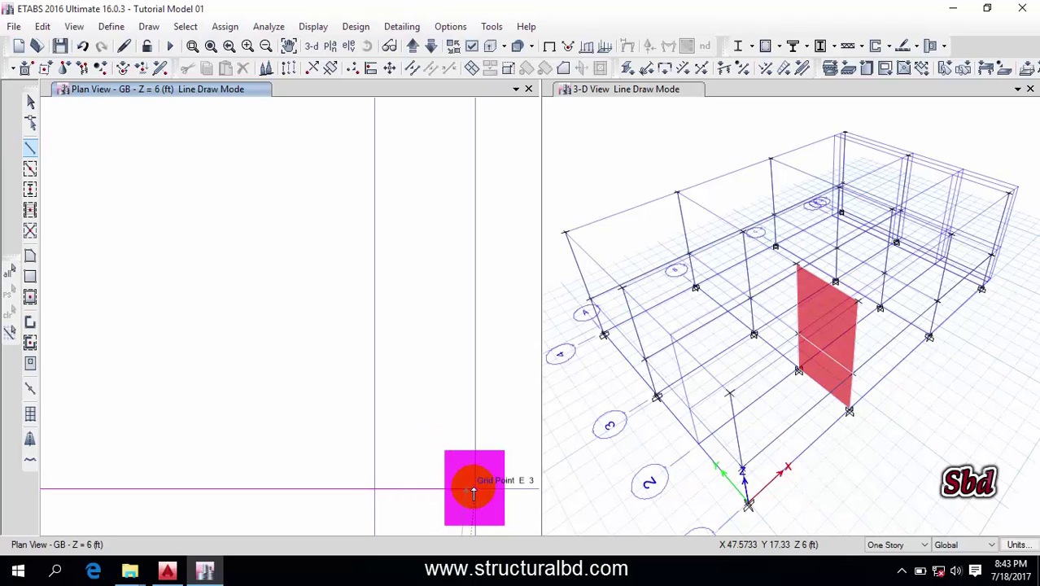
pyautogui.scroll(-3, 456, 350)
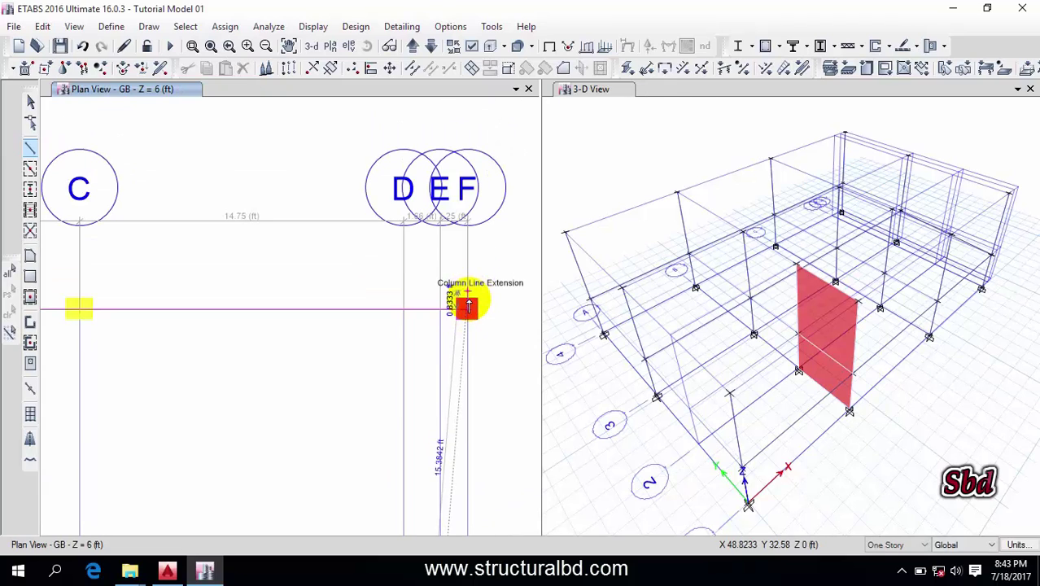
pyautogui.scroll(3, 468, 311)
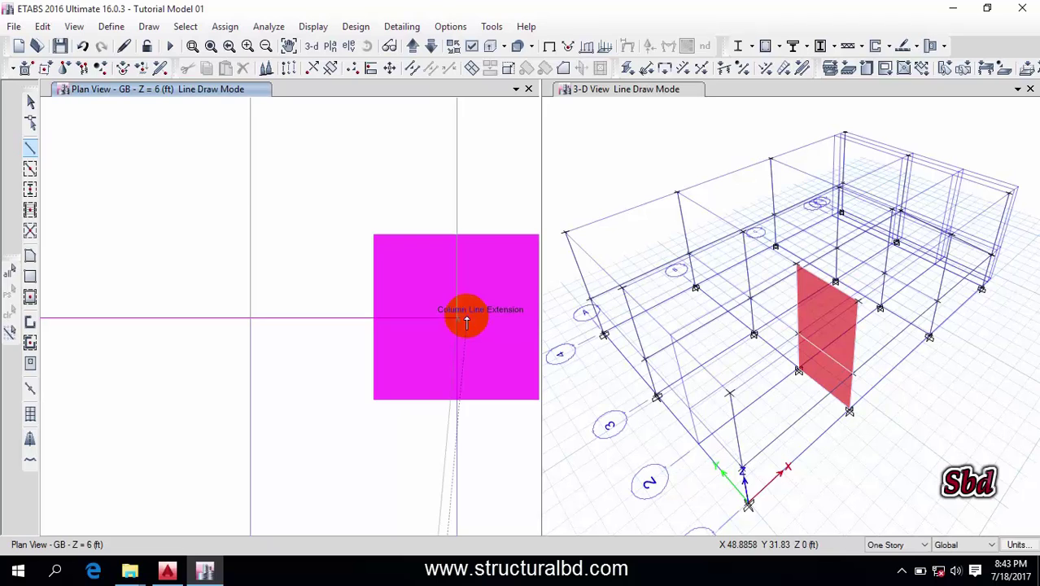
pyautogui.scroll(-3, 468, 280)
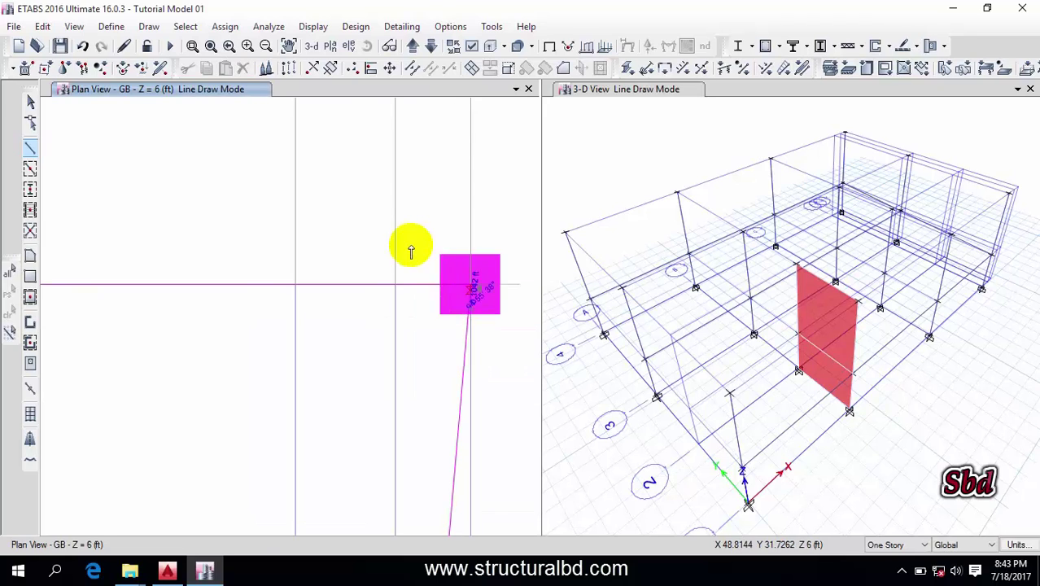
# - Draw GB12X18 grade beams along grid line A from grid line 1 through 3 to 4
pyautogui.scroll(-5, 498, 213)
pyautogui.scroll(4, 441, 242)
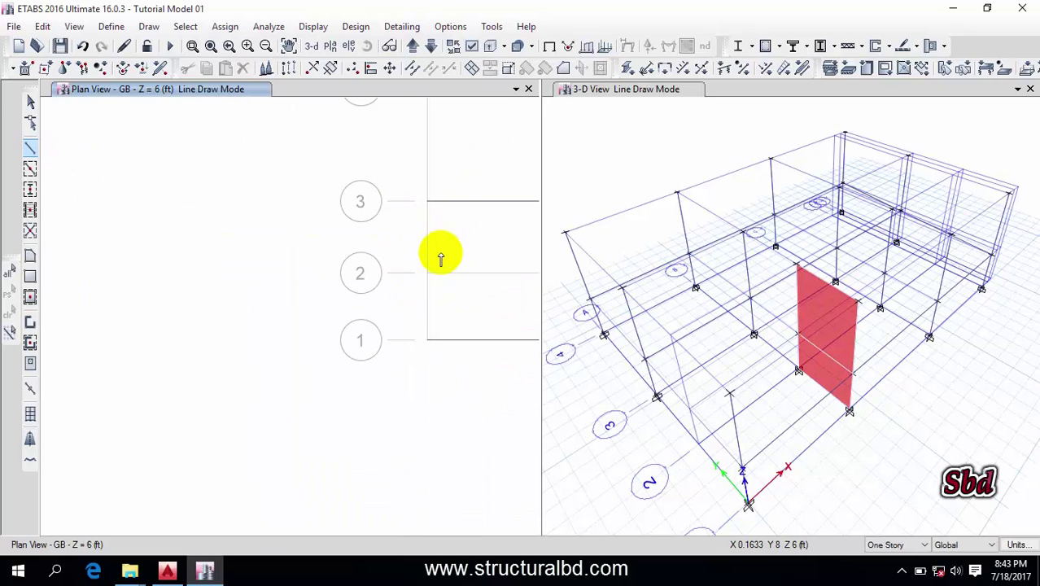
pyautogui.moveTo(480, 296); pyautogui.dragTo(389, 349, button='middle')
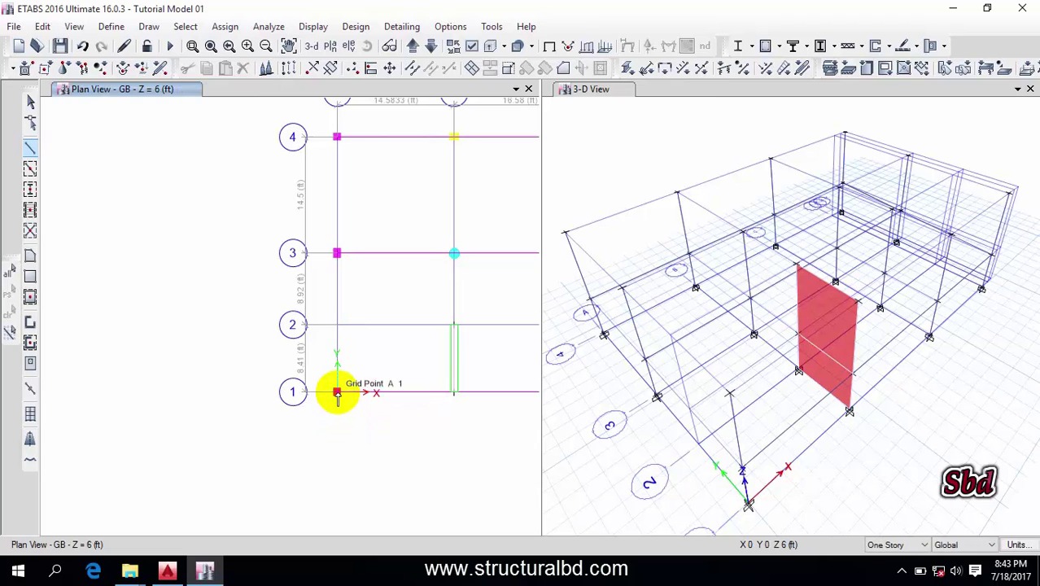
pyautogui.click(337, 392)
pyautogui.click(337, 253)
pyautogui.moveTo(355, 167); pyautogui.dragTo(310, 305, button='middle')
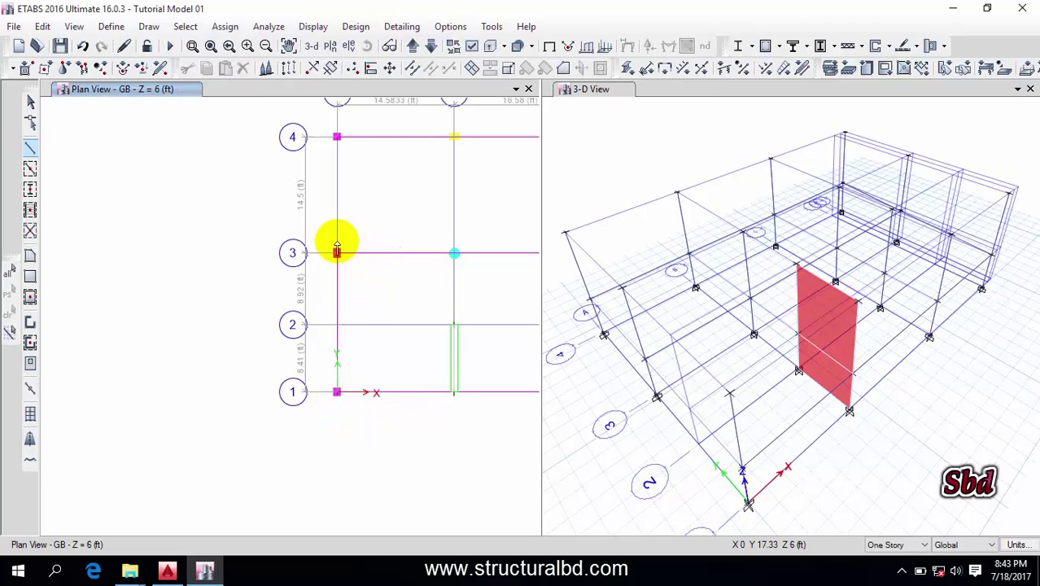
pyautogui.scroll(5, 292, 281)
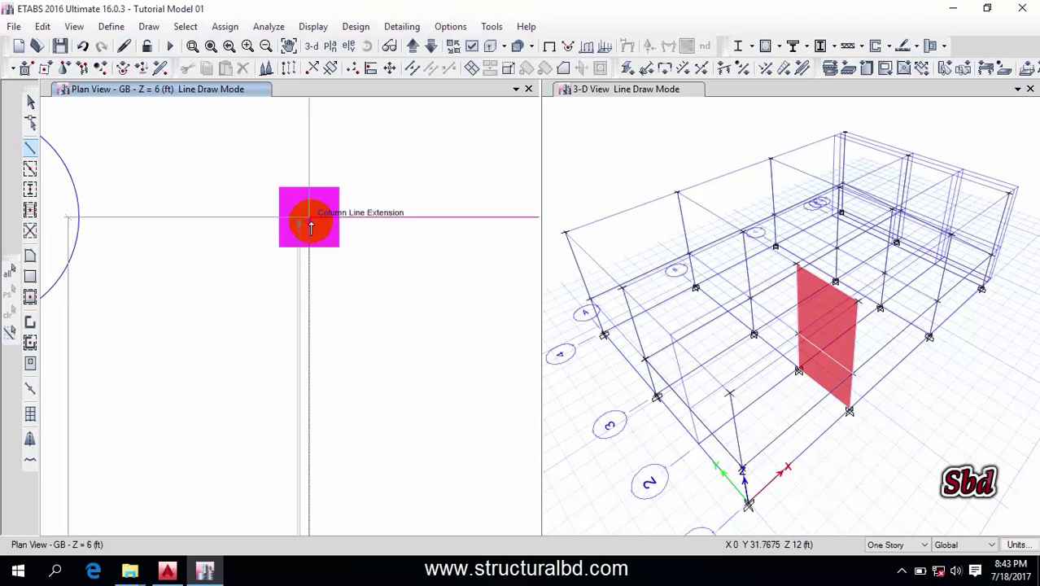
pyautogui.scroll(-5, 228, 236)
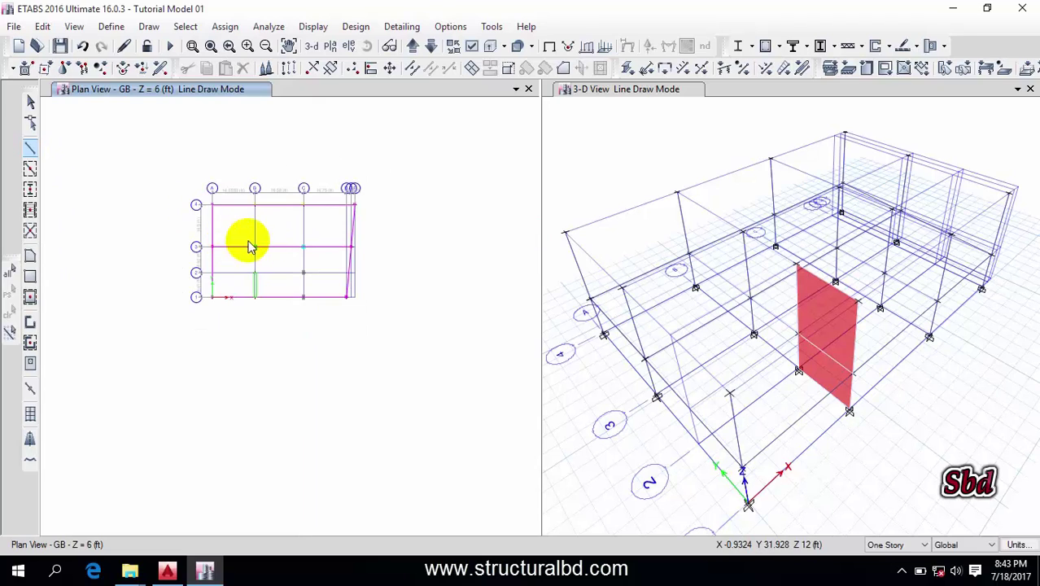
# - Draw GB12X18 grade beams along grid line B from the wall end at grid line 2 through 3 to 4
pyautogui.scroll(3, 278, 256)
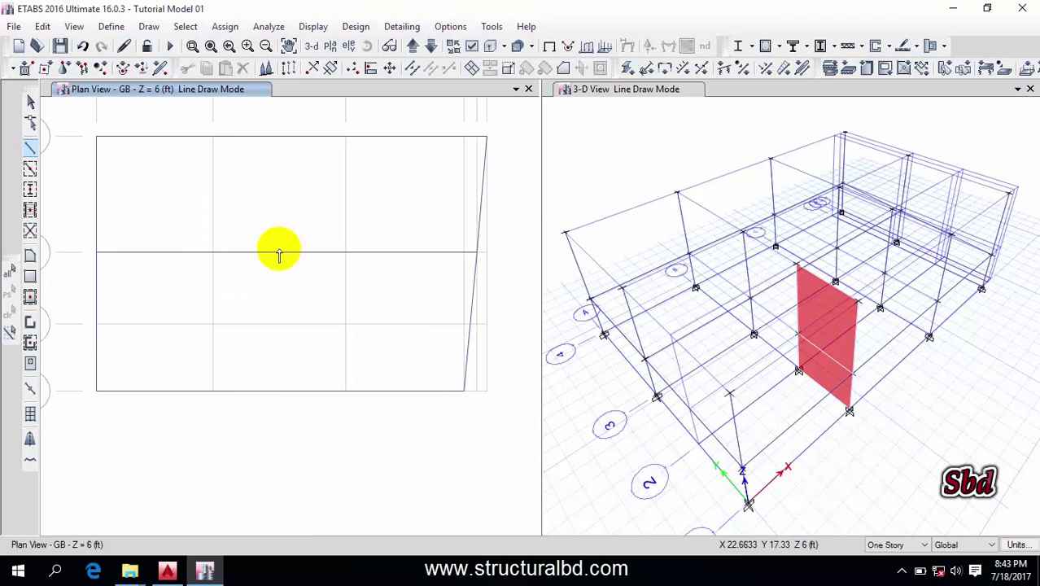
pyautogui.click(213, 322)
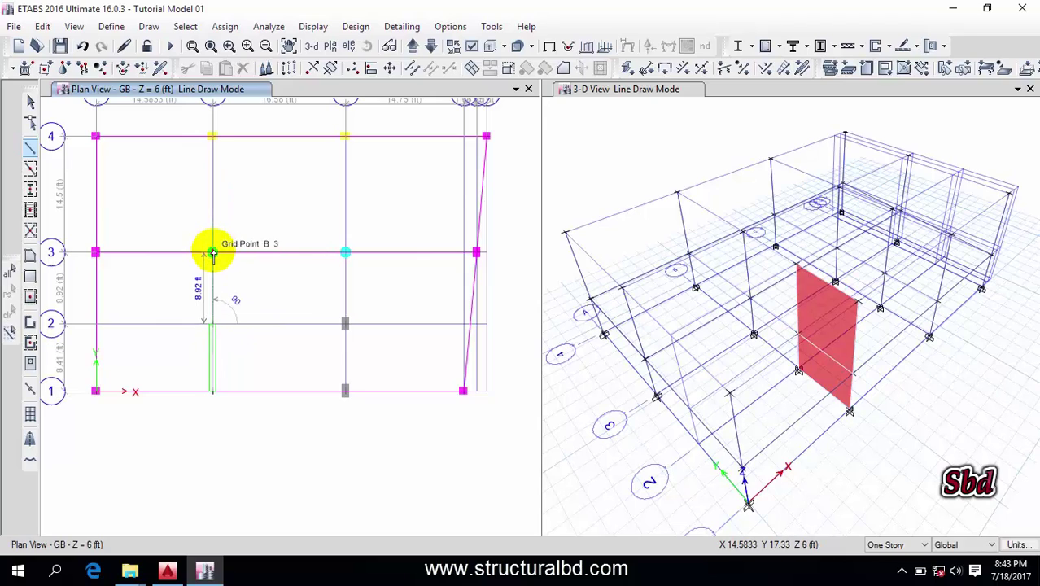
pyautogui.click(213, 253)
pyautogui.click(211, 136)
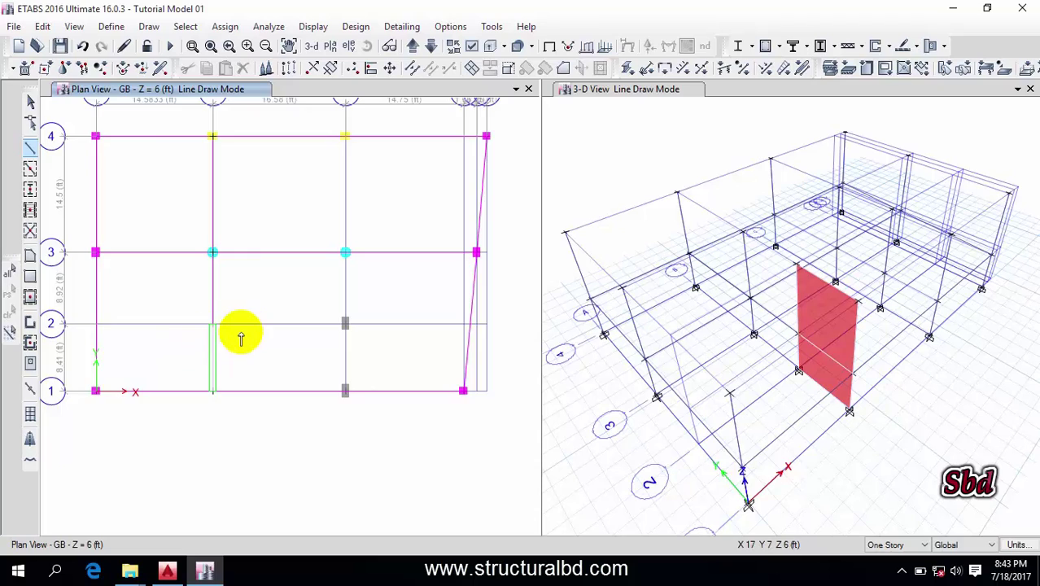
# - Draw a GB12X18 grade beam along grid line 2 from the wall end at B to the column at C
pyautogui.scroll(3, 237, 332)
pyautogui.click(162, 311)
pyautogui.moveTo(496, 327); pyautogui.dragTo(374, 333, button='middle')
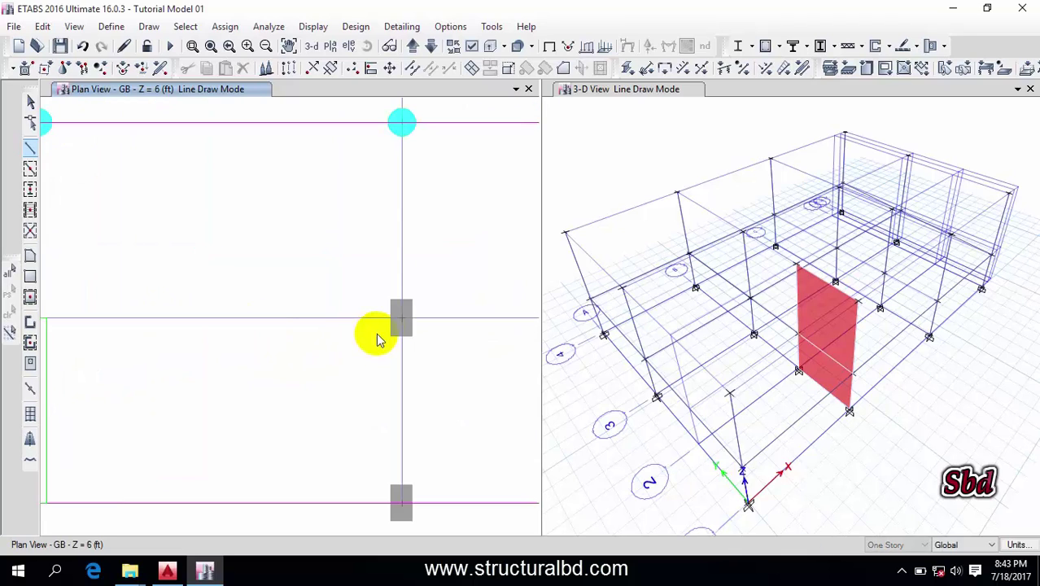
pyautogui.click(401, 319)
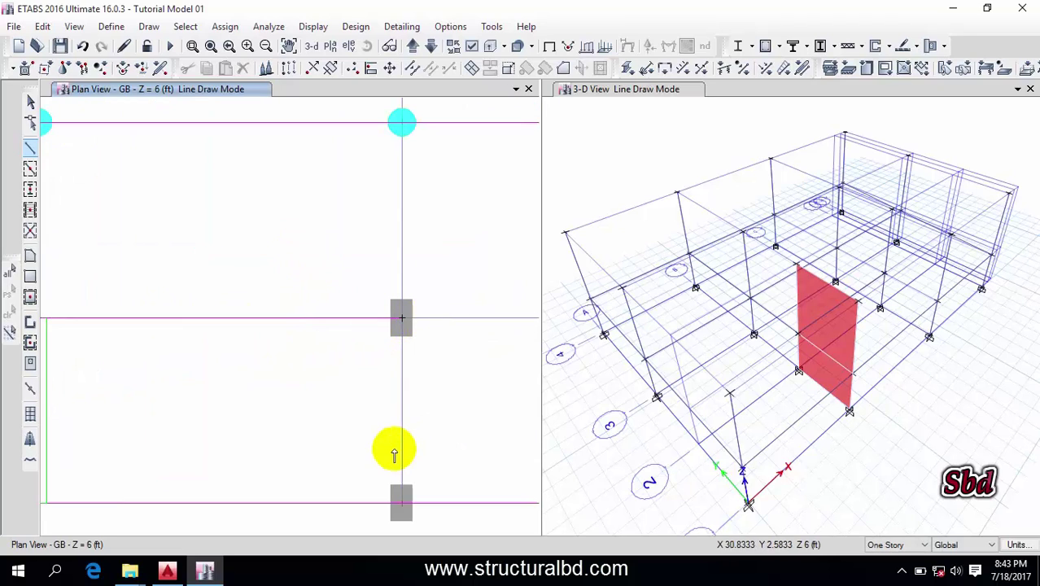
# - Draw GB12X18 grade beams along grid line C from grid line 1 through 2 and 3 to 4, and end line drawing
pyautogui.click(402, 505)
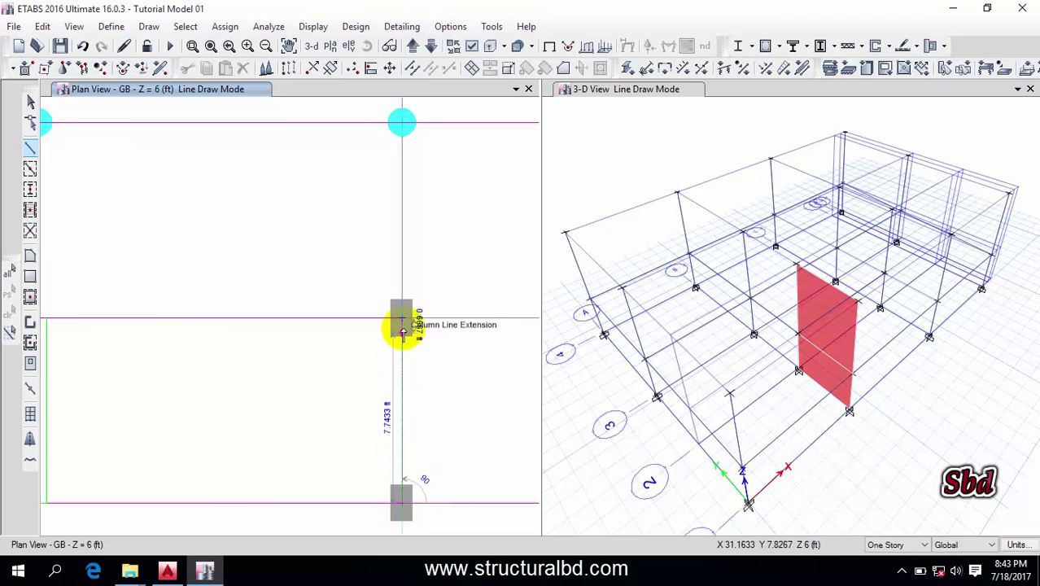
pyautogui.click(402, 319)
pyautogui.scroll(3, 403, 126)
pyautogui.moveTo(403, 126); pyautogui.dragTo(385, 353, button='middle')
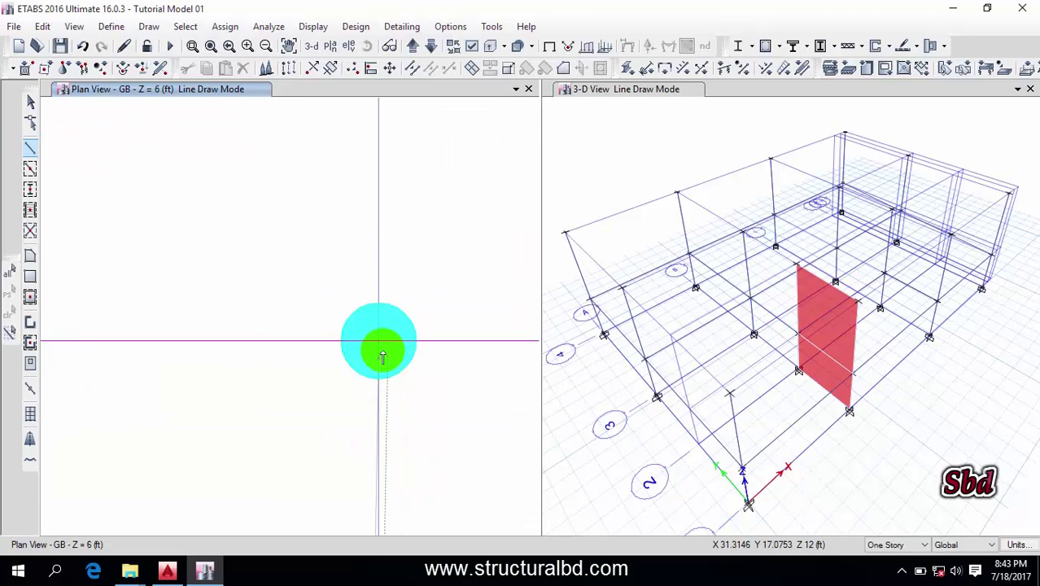
pyautogui.click(378, 341)
pyautogui.scroll(-5, 366, 317)
pyautogui.scroll(4, 360, 264)
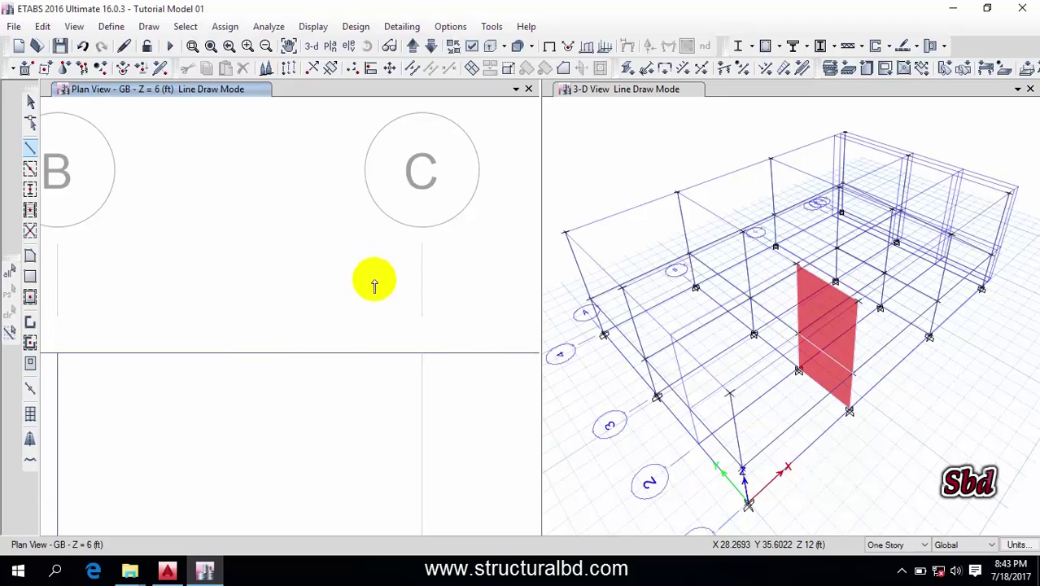
pyautogui.doubleClick(420, 352)
pyautogui.scroll(-3, 326, 228)
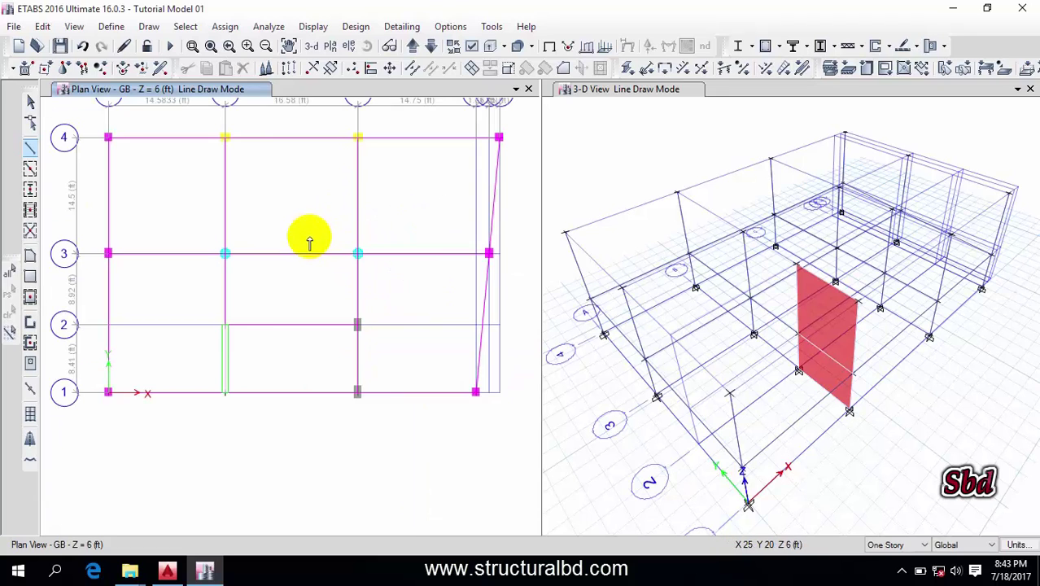
pyautogui.press('Escape')
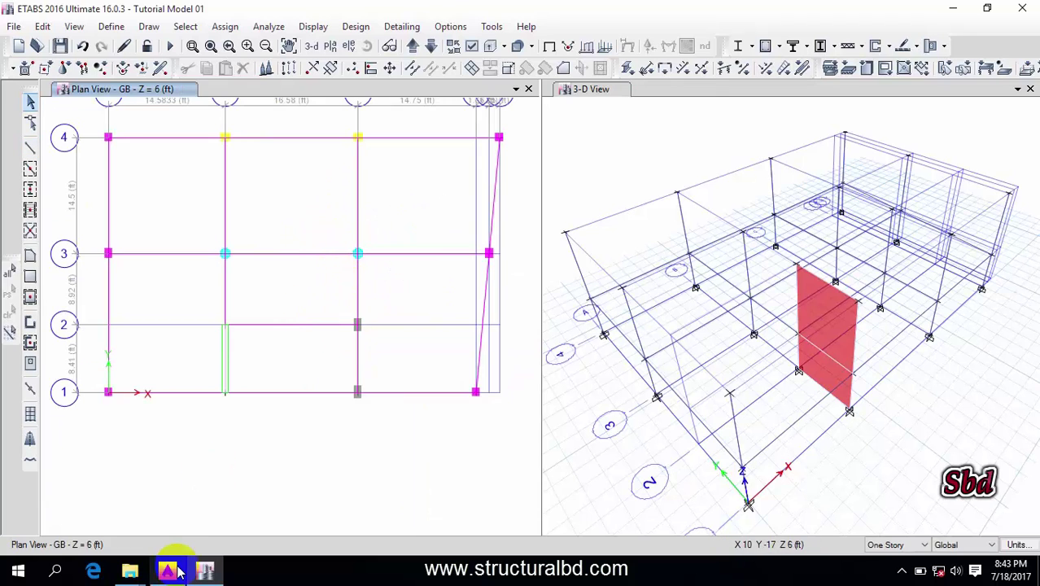
# - Switch to AutoCAD to examine the grade beam layout, and compare it with the beams drawn in the ETABS GB plan
pyautogui.click(167, 570)
pyautogui.scroll(3, 267, 429)
pyautogui.scroll(-3, 292, 289)
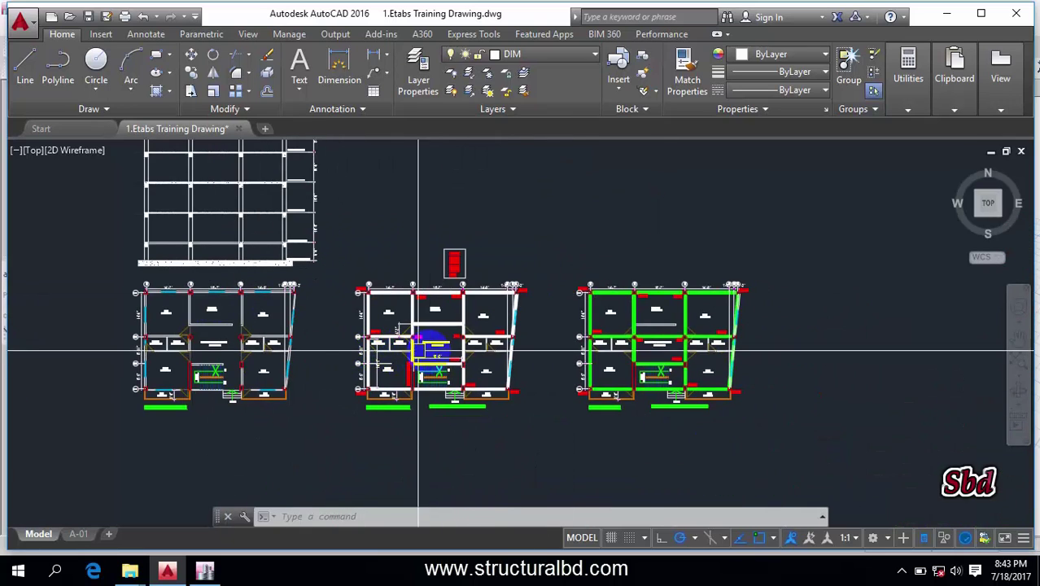
pyautogui.scroll(4, 651, 358)
pyautogui.scroll(-1, 389, 351)
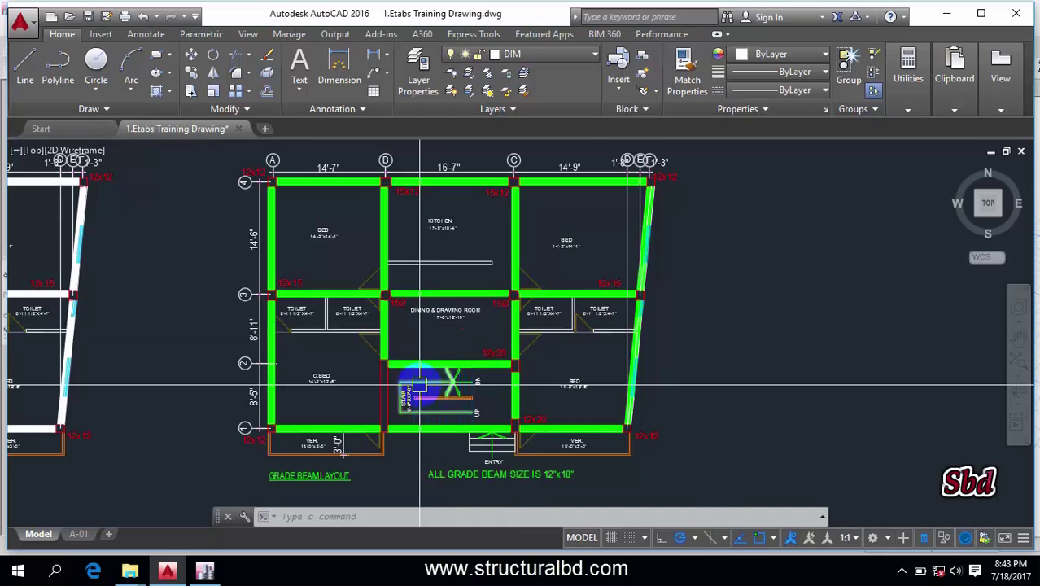
pyautogui.moveTo(413, 383); pyautogui.dragTo(425, 365, button='middle')
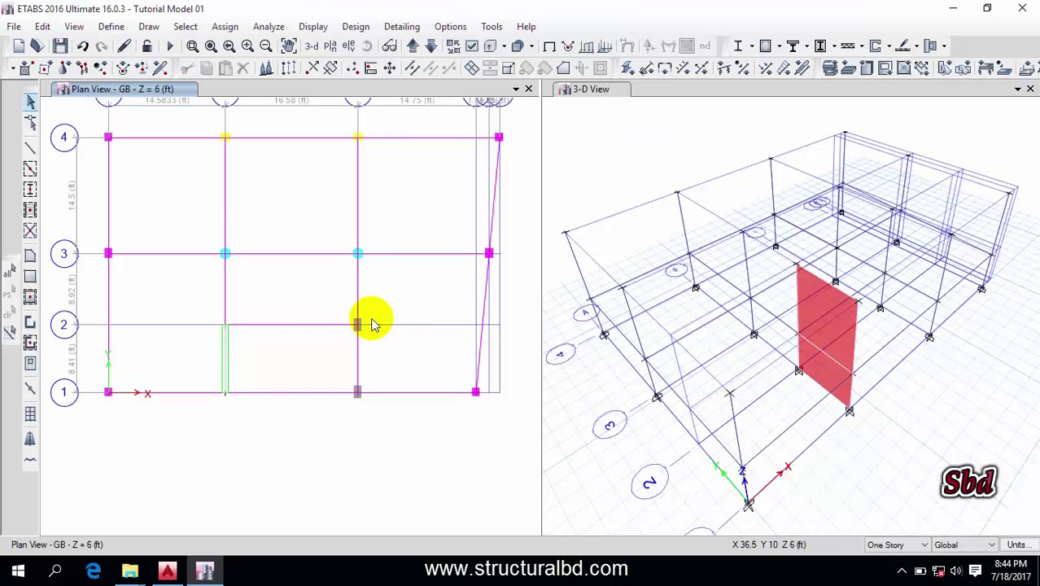
pyautogui.scroll(2, 324, 344)
pyautogui.scroll(-2, 237, 354)
pyautogui.moveTo(440, 344); pyautogui.dragTo(434, 335, button='middle')
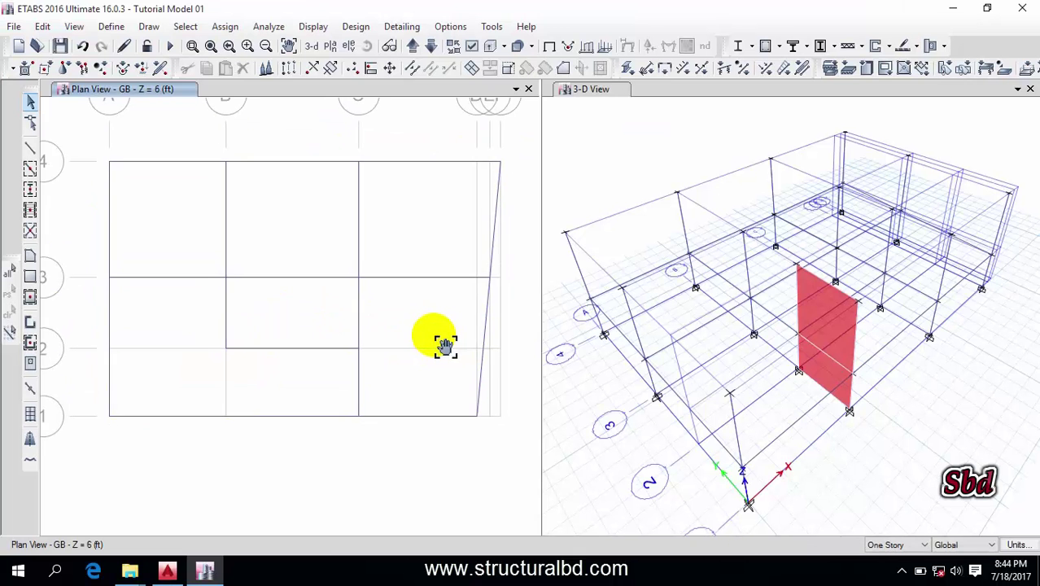
pyautogui.moveTo(276, 253); pyautogui.dragTo(276, 269, button='middle')
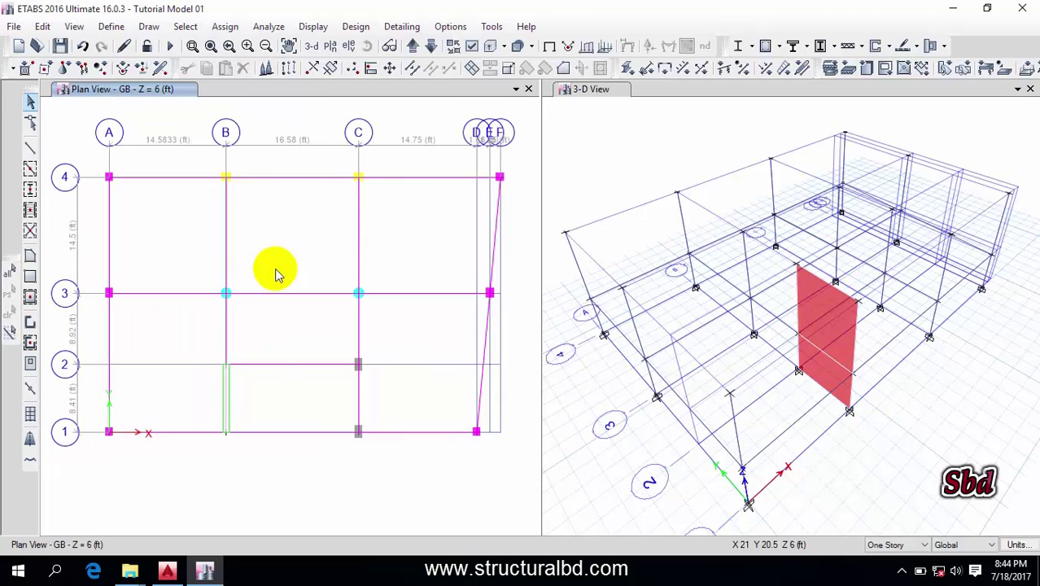
# - Show the 1ST FLOOR LEVEL plan and start drawing straight, continuous frame beams with the B10X20 section property
pyautogui.click(339, 48)
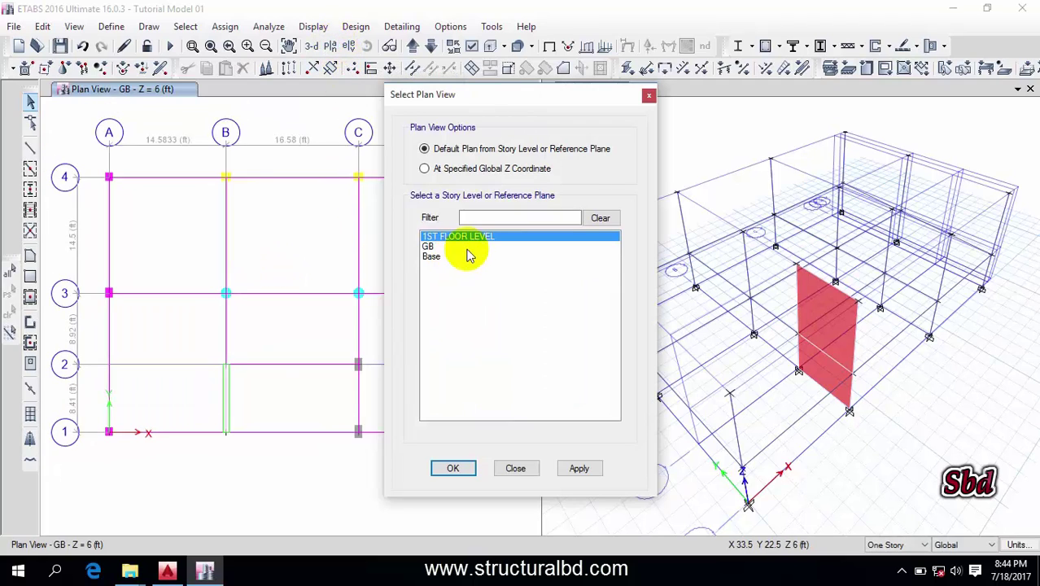
pyautogui.click(454, 471)
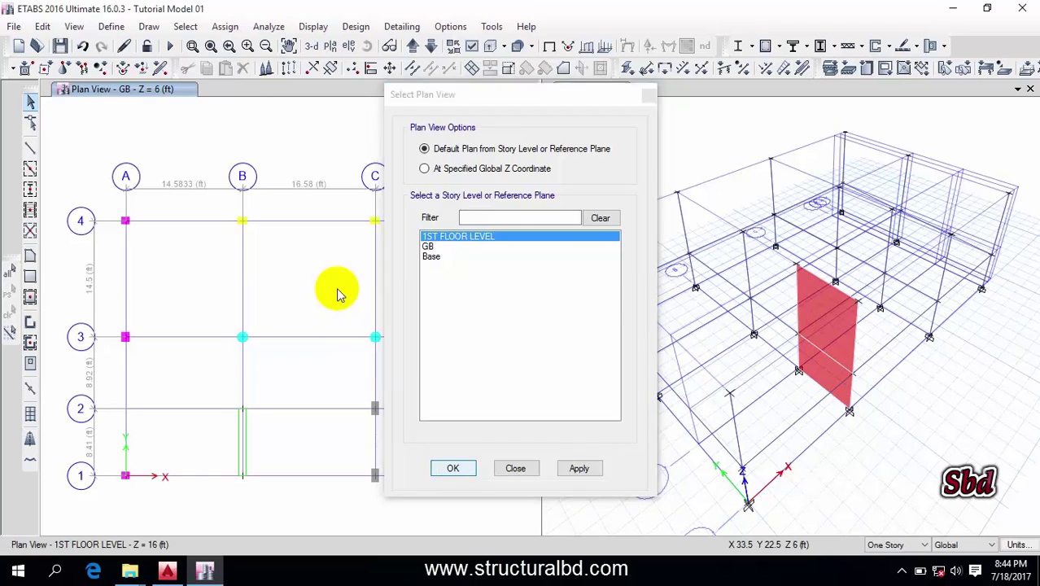
pyautogui.click(31, 154)
pyautogui.click(540, 164)
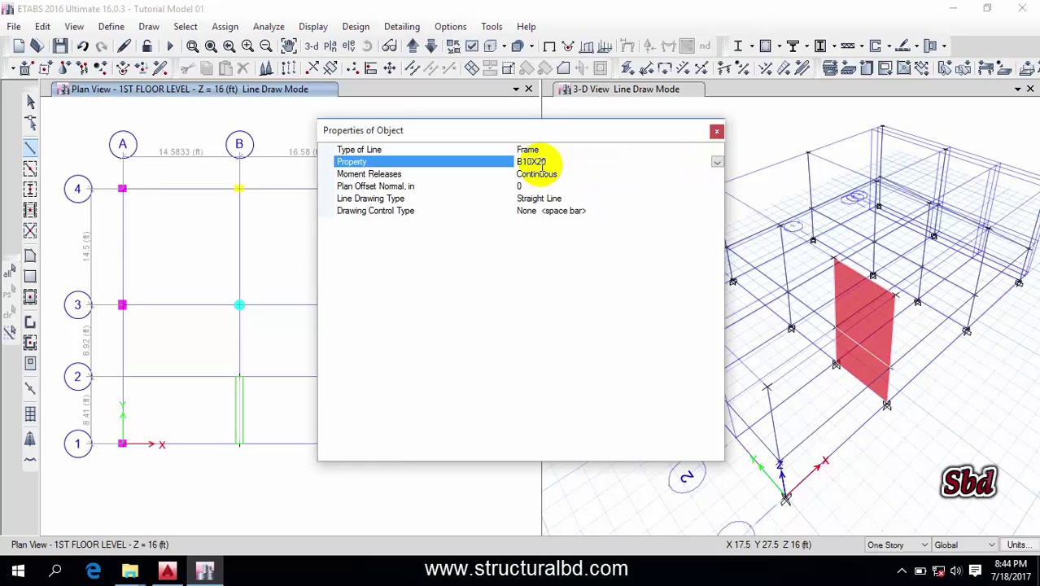
pyautogui.click(716, 135)
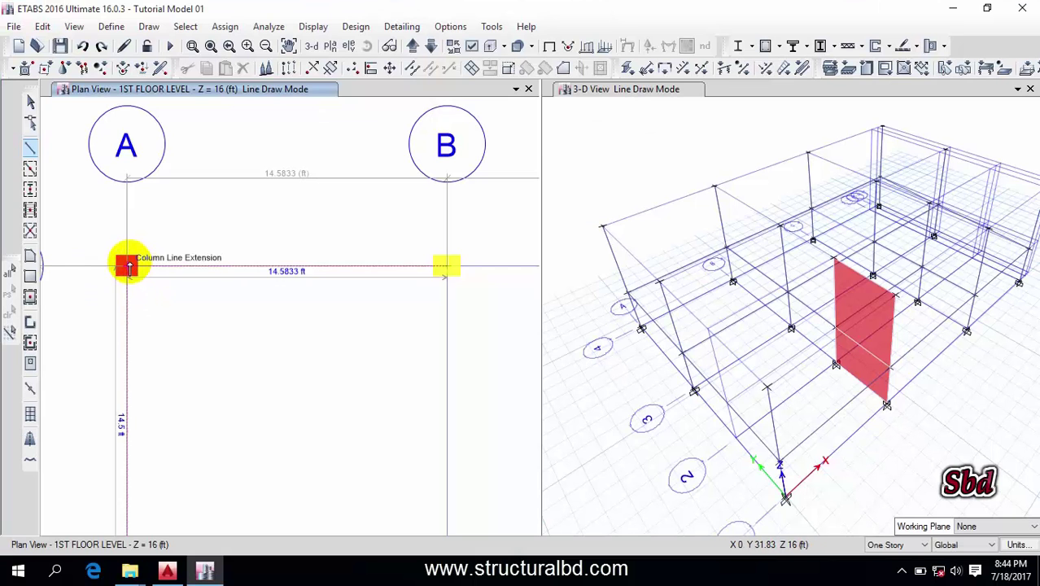
# - Draw a B10X20 floor beam along grid line 4 from column A to column B
pyautogui.click(126, 265)
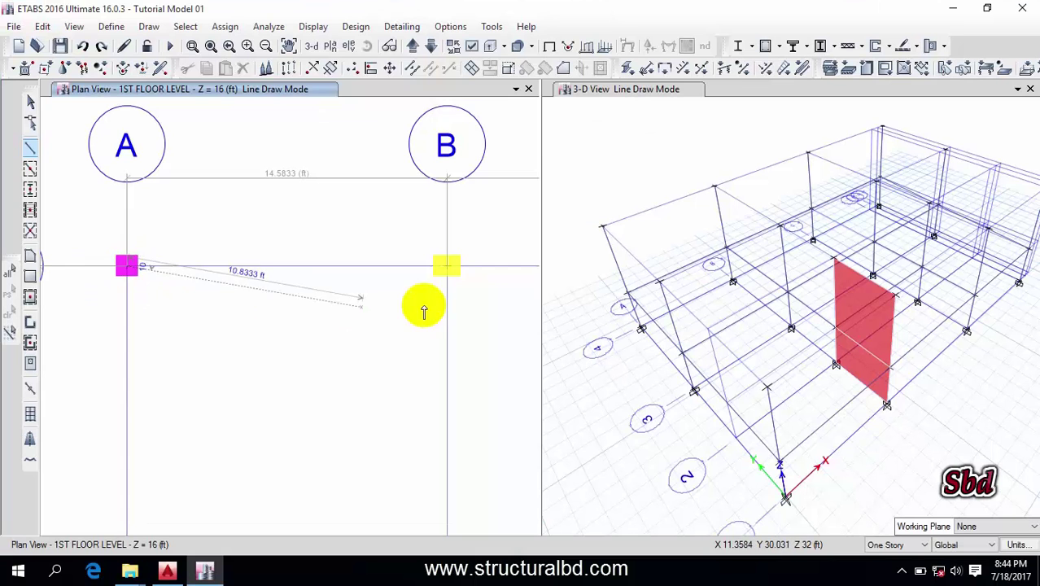
pyautogui.click(447, 266)
pyautogui.scroll(-5, 215, 271)
pyautogui.scroll(3, 286, 278)
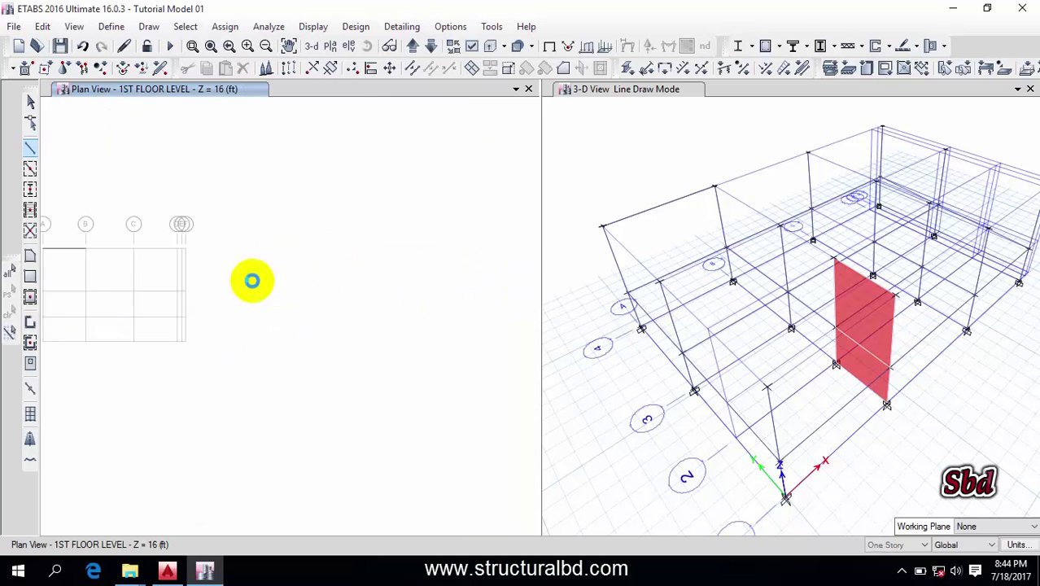
# - End line drawing, set quick drawing of frame beams to the B10X20 property, and draw a beam along grid line 4 between B and C
pyautogui.press('Escape')
pyautogui.moveTo(192, 317); pyautogui.dragTo(228, 299, button='middle')
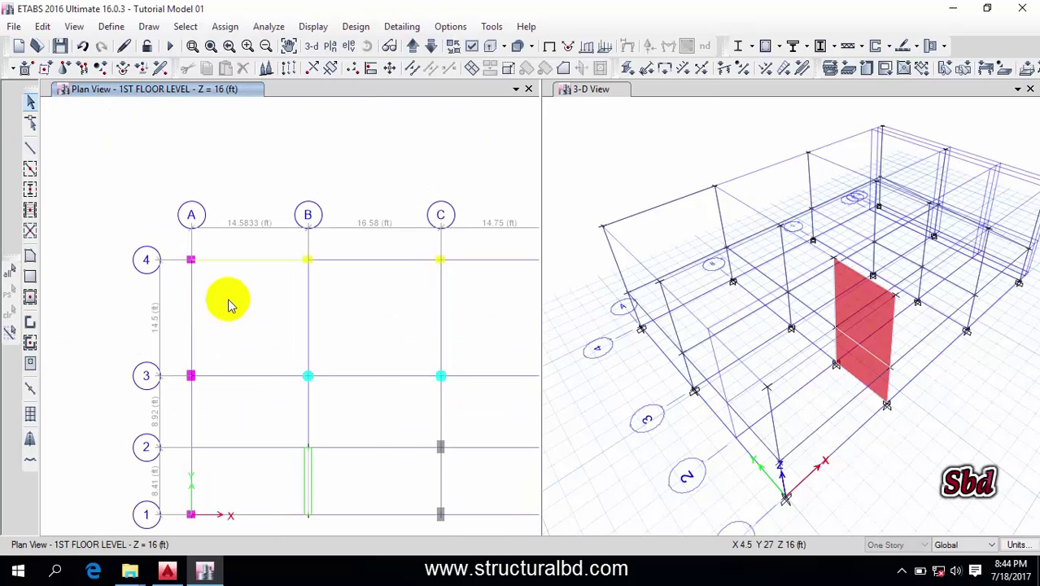
pyautogui.click(30, 171)
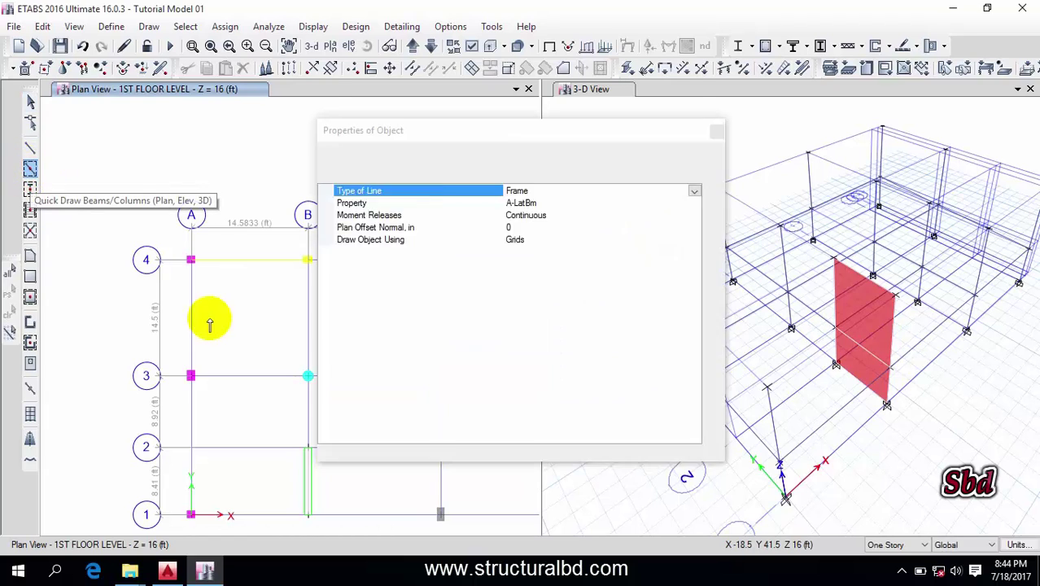
pyautogui.click(716, 162)
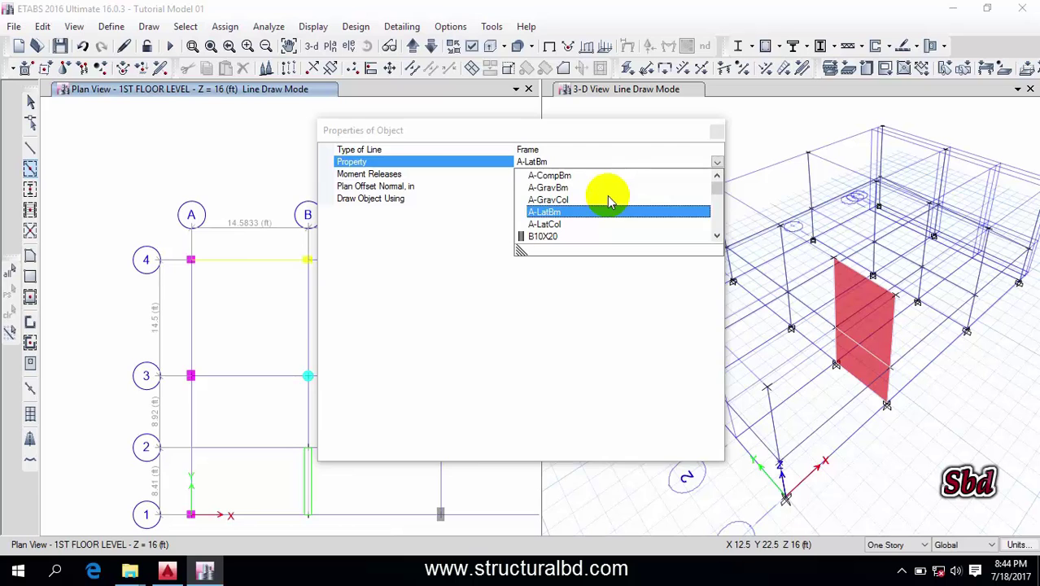
pyautogui.scroll(-1, 607, 196)
pyautogui.click(607, 196)
pyautogui.hotkey('alt', 'Tab')
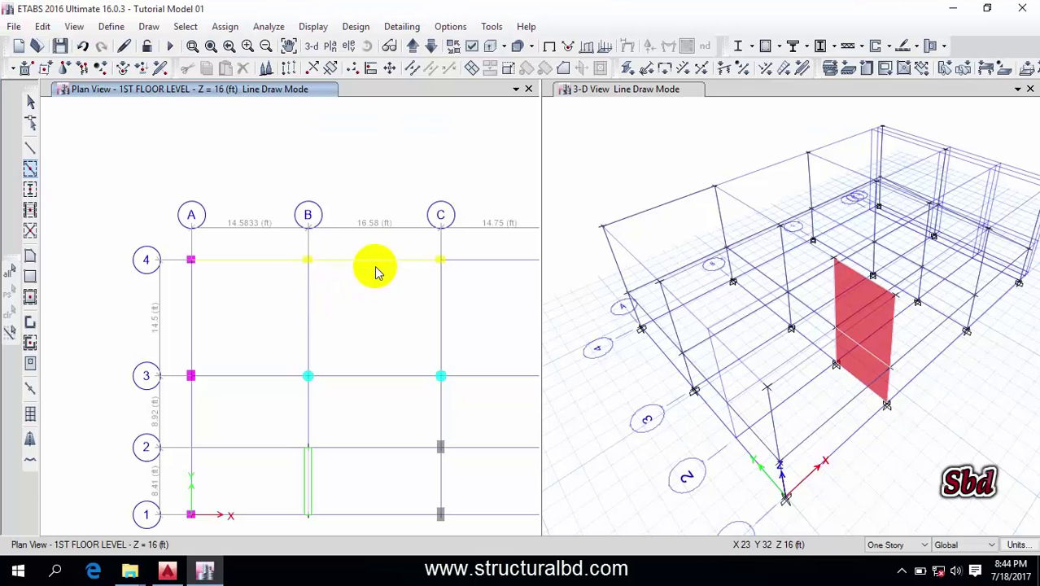
pyautogui.moveTo(376, 272); pyautogui.dragTo(274, 244, button='middle')
pyautogui.click(360, 260)
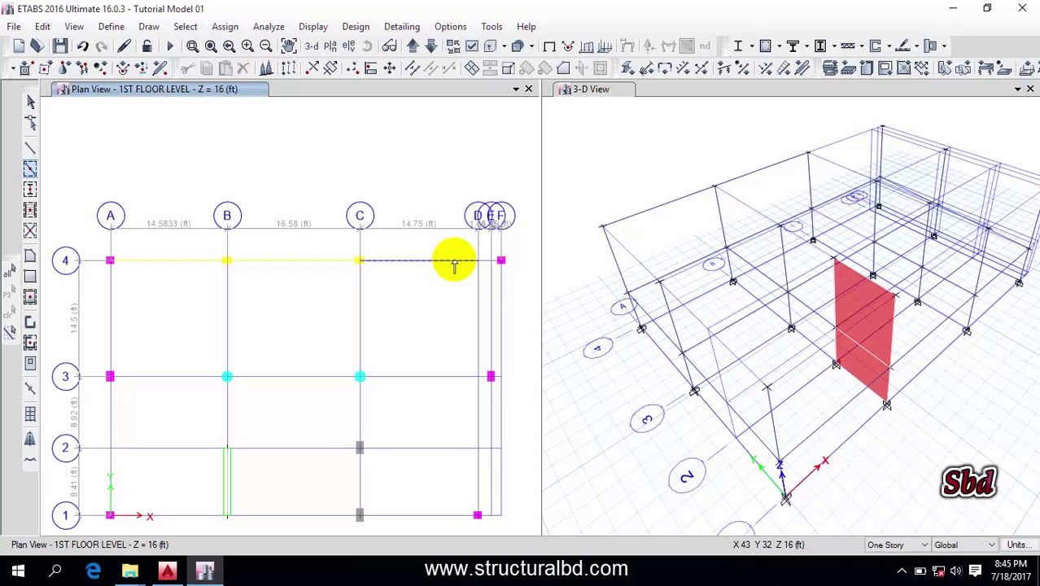
# - Quick-draw B10X20 beams along grid lines A, B and C between 3 and 4, and along grid line 3 from A to C
pyautogui.moveTo(185, 358); pyautogui.dragTo(255, 324, button='middle')
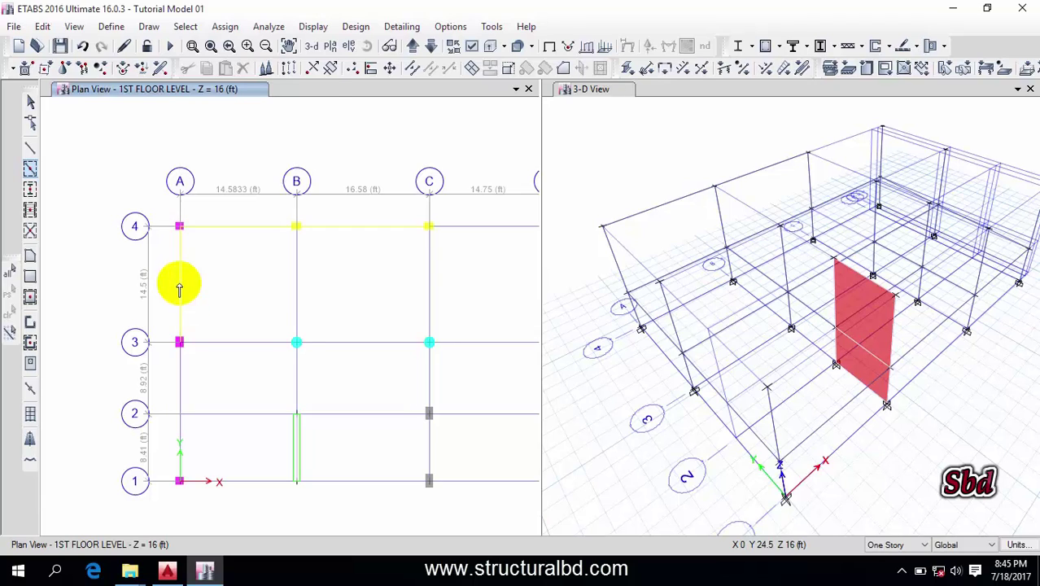
pyautogui.click(298, 294)
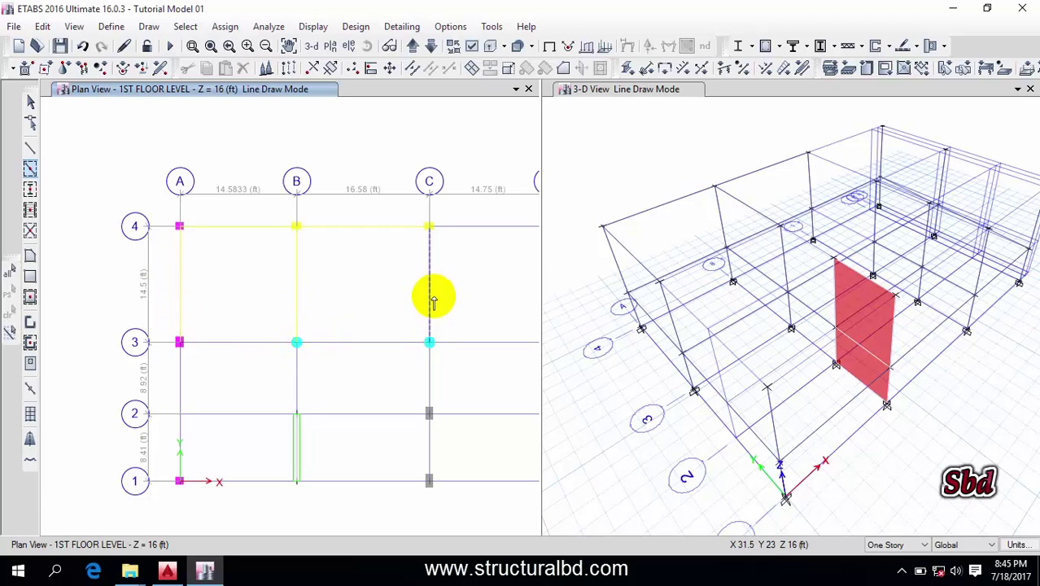
pyautogui.click(431, 298)
pyautogui.click(339, 343)
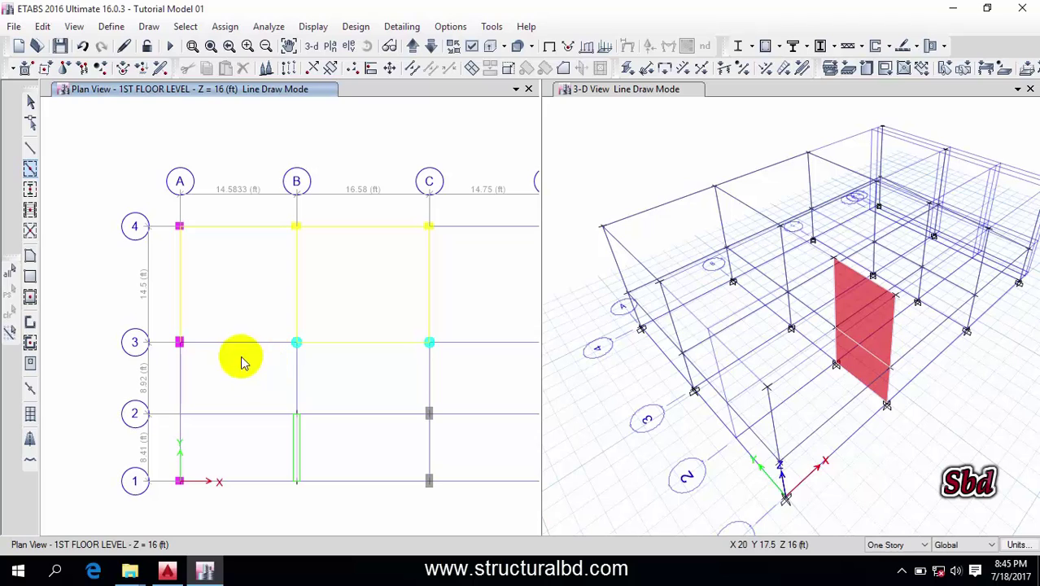
pyautogui.click(232, 342)
pyautogui.press('Escape')
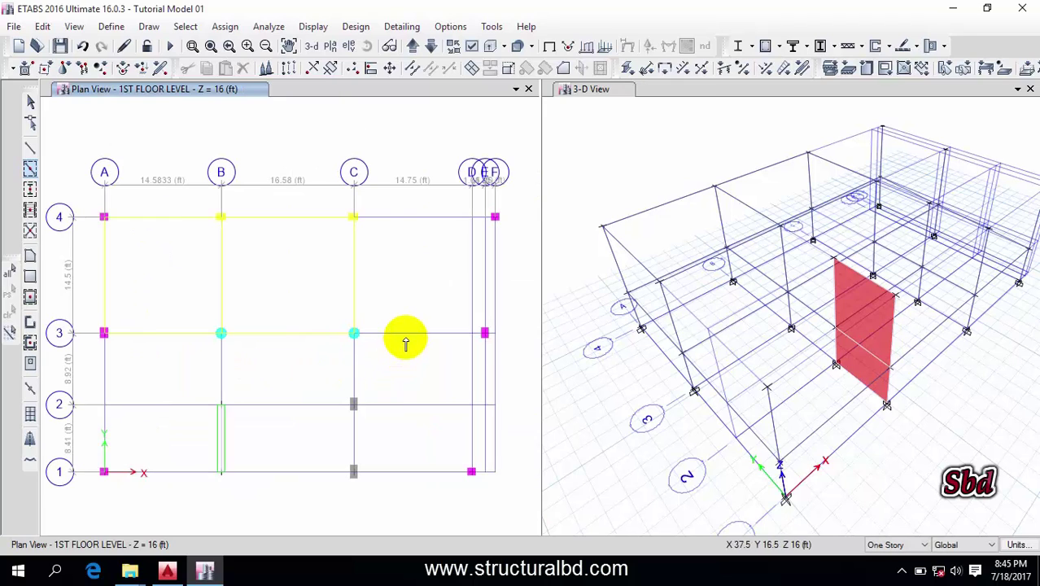
# - Quick-draw beams on grid line 1 from A to D, grid line 2 from B to C, and grid lines B and C between 2 and 3
pyautogui.click(277, 478)
pyautogui.click(291, 404)
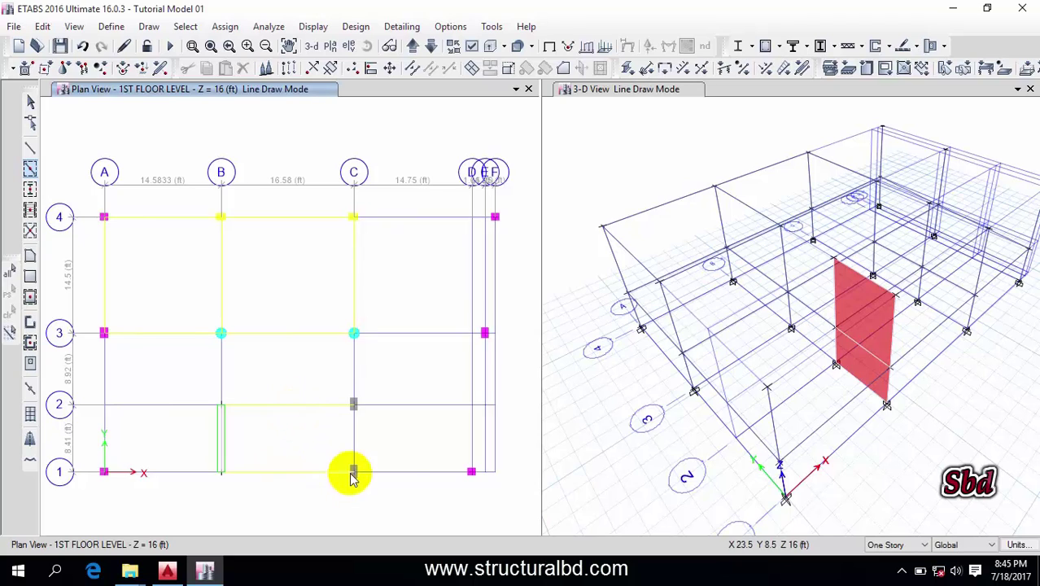
pyautogui.click(400, 474)
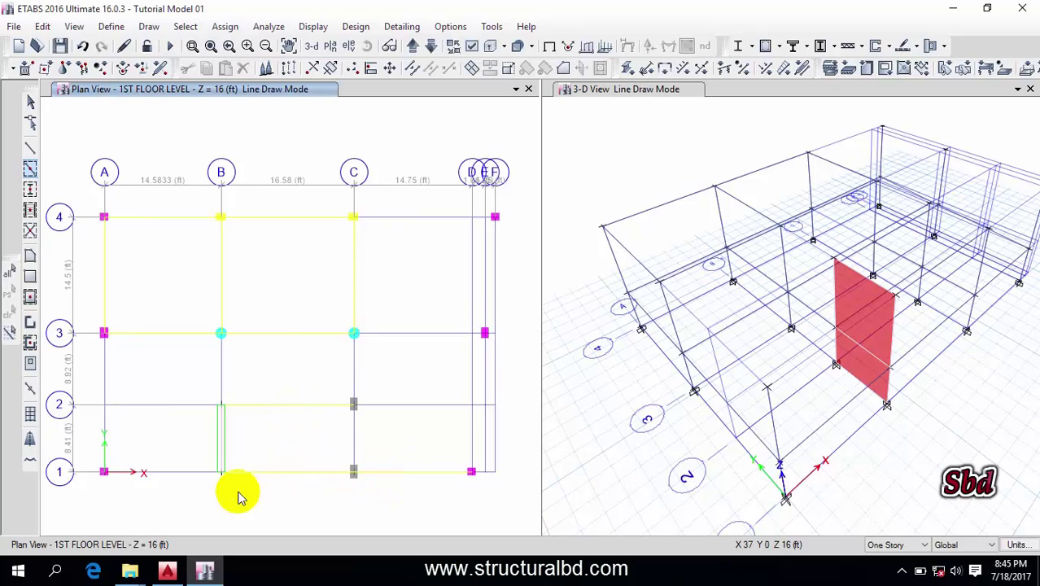
pyautogui.click(181, 472)
pyautogui.moveTo(155, 412); pyautogui.dragTo(189, 406, button='middle')
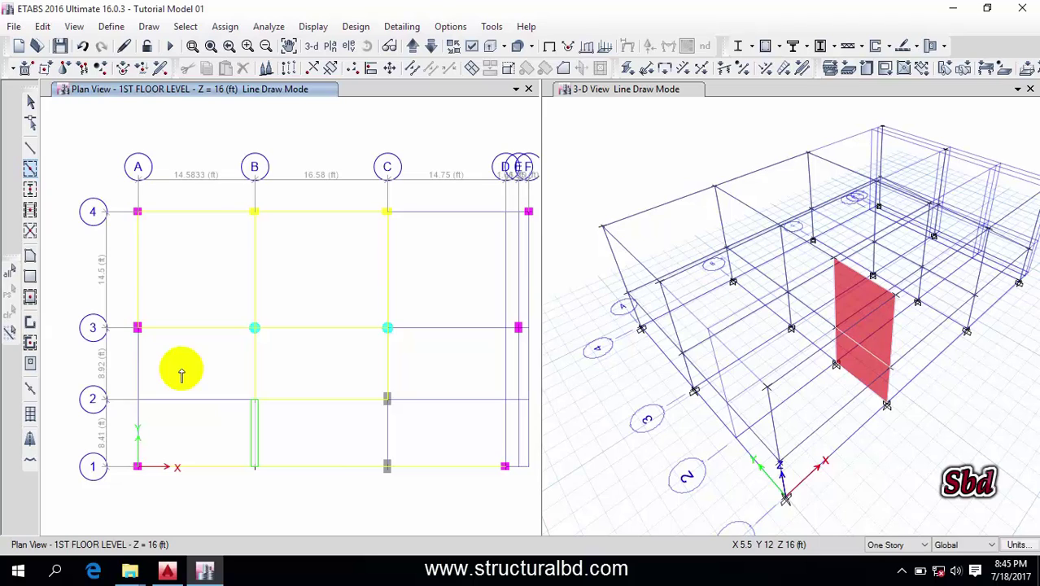
# - Draw a point-to-point B10X20 beam along grid line A from grid line 1 to grid line 3
pyautogui.click(29, 147)
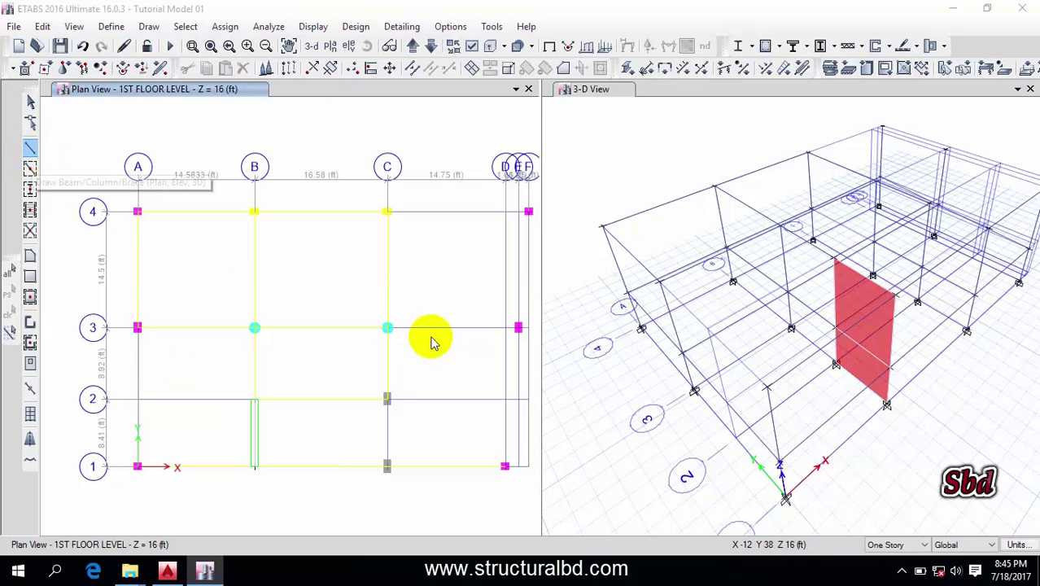
pyautogui.click(716, 131)
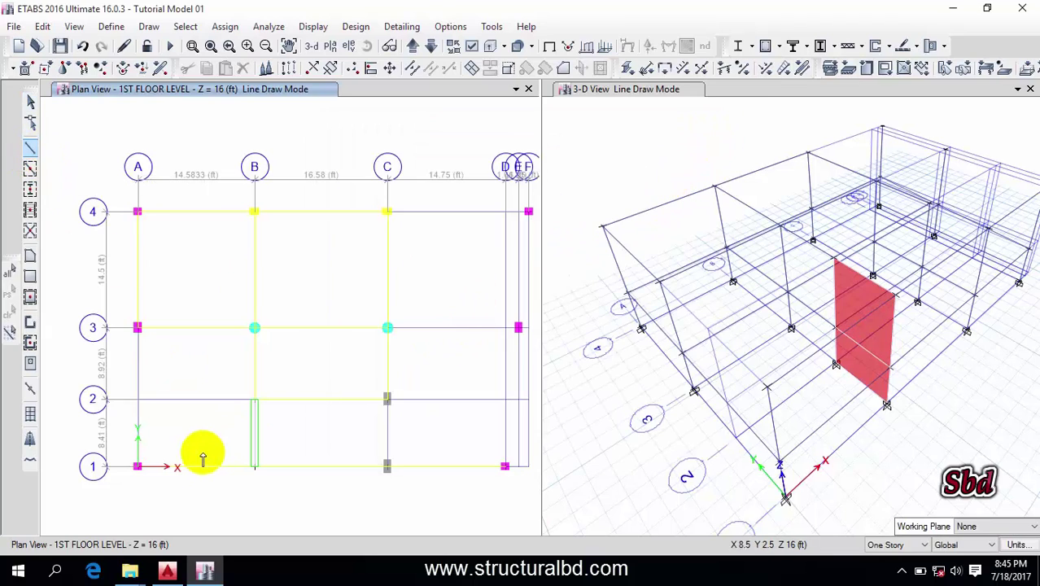
pyautogui.click(137, 466)
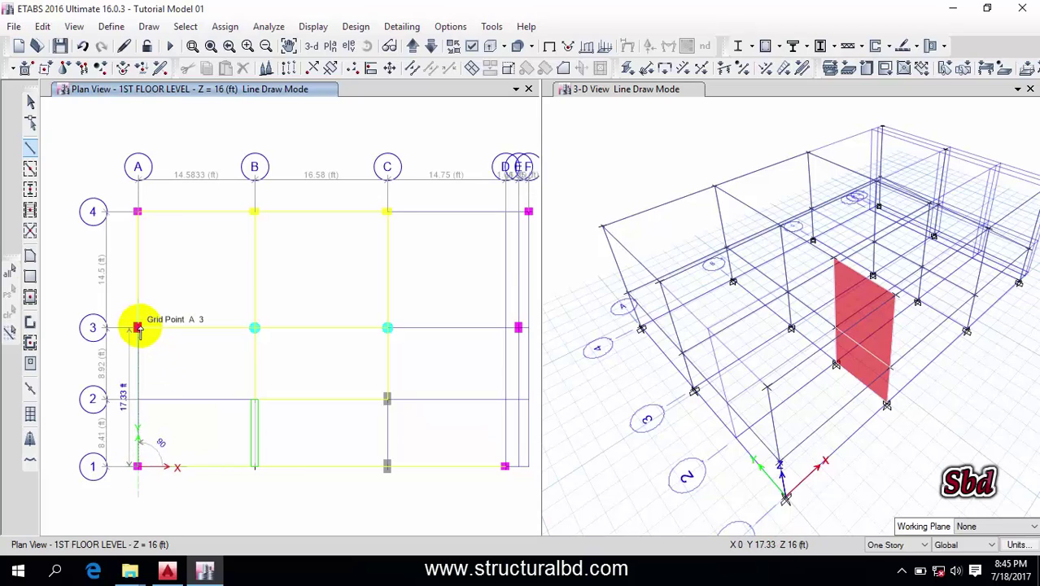
pyautogui.click(138, 327)
pyautogui.rightClick(208, 347)
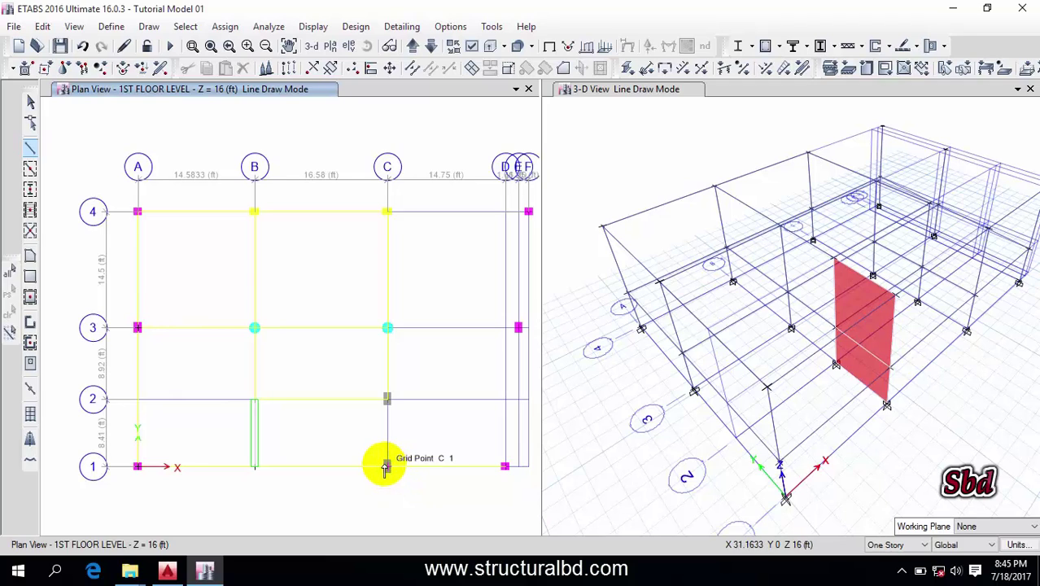
# - Draw a B10X20 beam along grid line 3 from column C to the column at grid line E
pyautogui.click(387, 327)
pyautogui.moveTo(441, 325); pyautogui.dragTo(306, 330, button='middle')
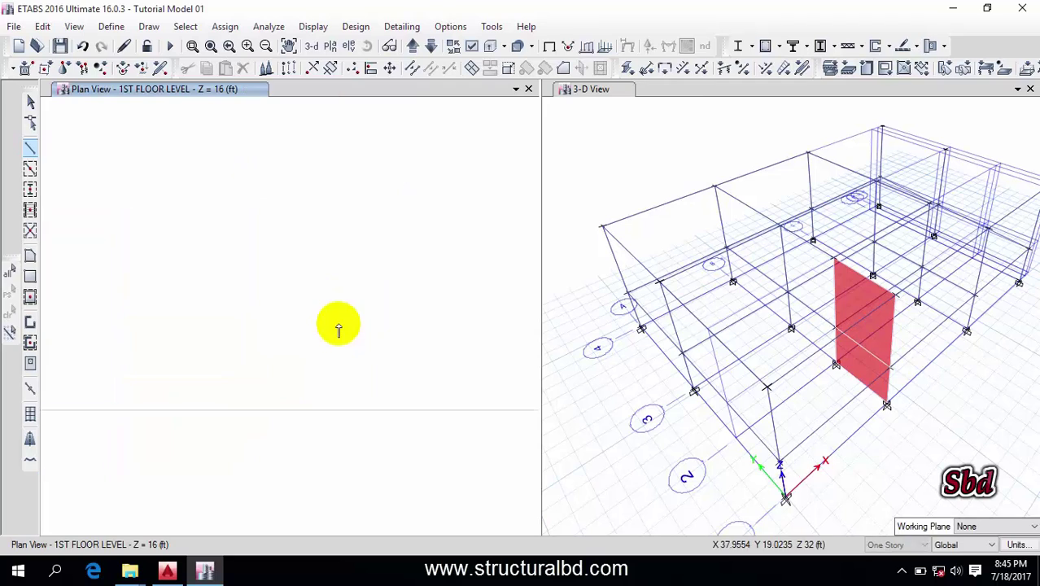
pyautogui.scroll(5, 344, 329)
pyautogui.moveTo(448, 397); pyautogui.dragTo(325, 342, button='middle')
pyautogui.click(524, 361)
pyautogui.scroll(-4, 411, 367)
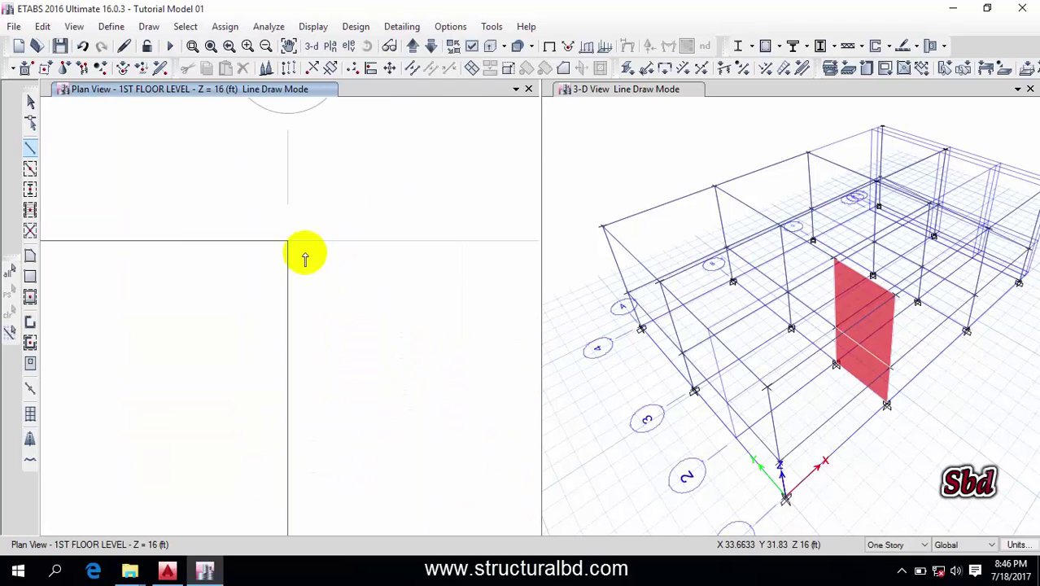
# - Draw a B10X20 beam along grid line 4 from column C to the column at grid line F
pyautogui.click(288, 241)
pyautogui.moveTo(390, 291); pyautogui.dragTo(174, 289, button='middle')
pyautogui.click(459, 240)
pyautogui.scroll(-6, 383, 250)
pyautogui.scroll(3, 324, 319)
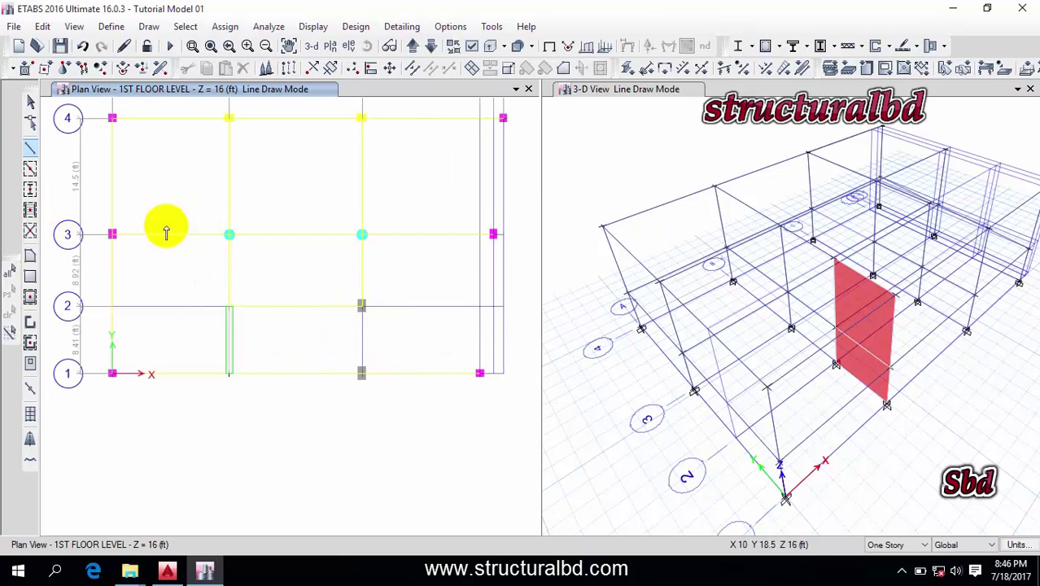
# - Quick-draw a B10X20 beam along grid line C between grid lines 1 and 2, and end line drawing
pyautogui.click(30, 168)
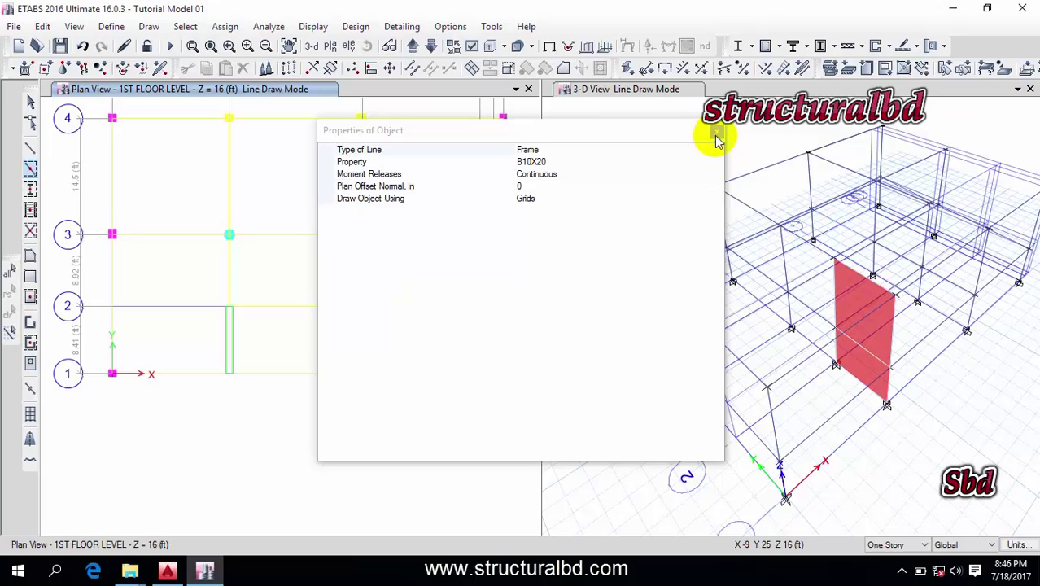
pyautogui.click(715, 132)
pyautogui.moveTo(307, 354); pyautogui.dragTo(366, 361, button='middle')
pyautogui.press('Escape')
pyautogui.moveTo(355, 289); pyautogui.dragTo(326, 304, button='middle')
pyautogui.moveTo(343, 232); pyautogui.dragTo(323, 281, button='middle')
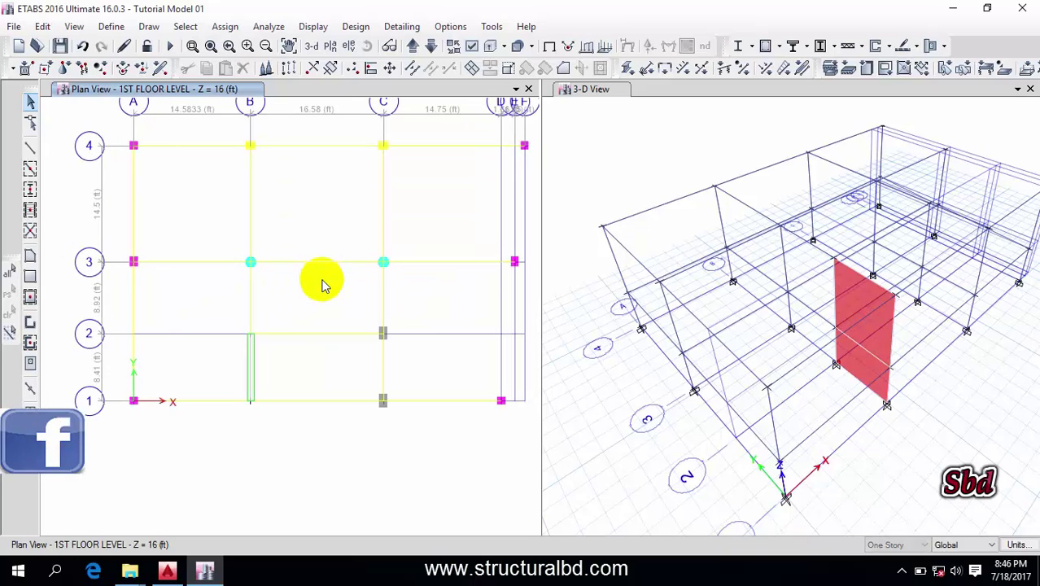
# - Turn on Extrude Frames and Extrude Shells in the view options of the 1ST FLOOR LEVEL plan
pyautogui.click(472, 47)
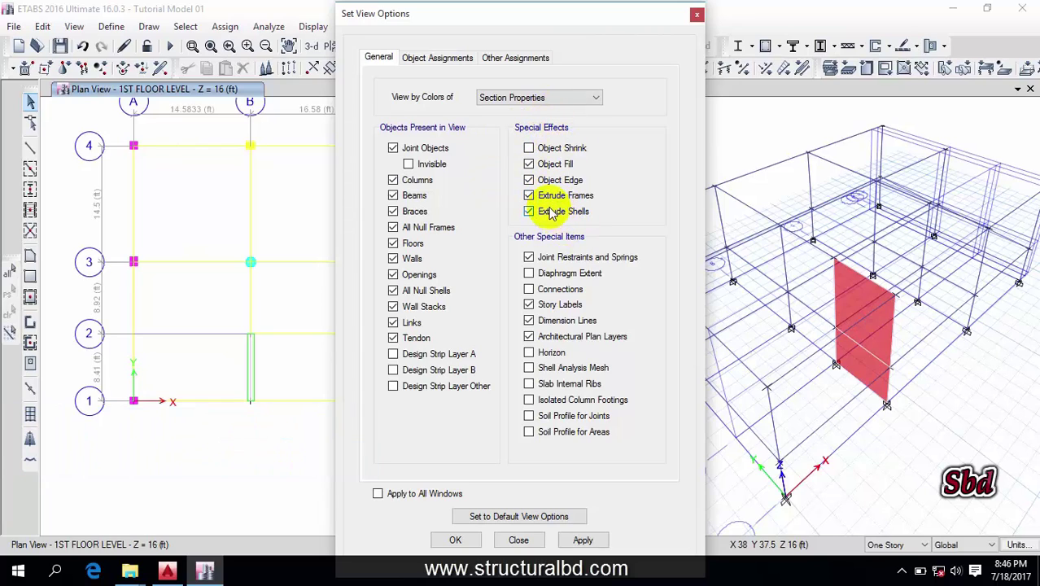
pyautogui.click(583, 541)
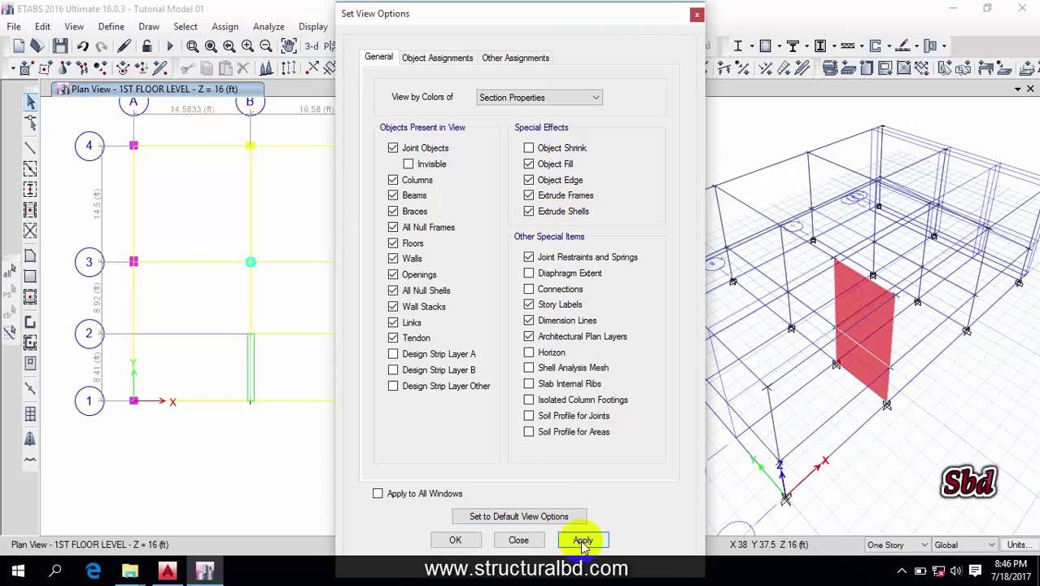
pyautogui.click(454, 540)
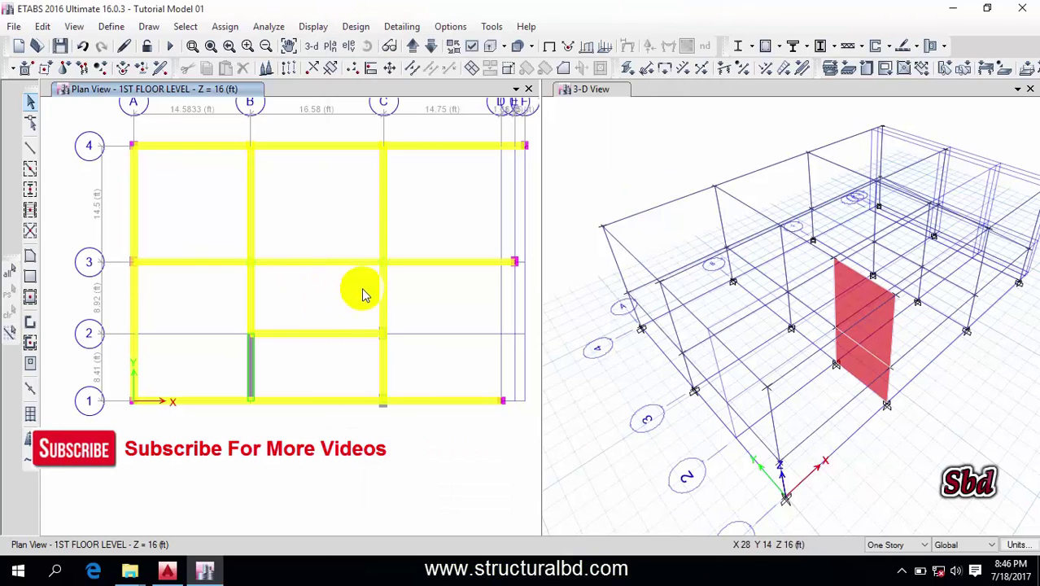
pyautogui.scroll(3, 341, 294)
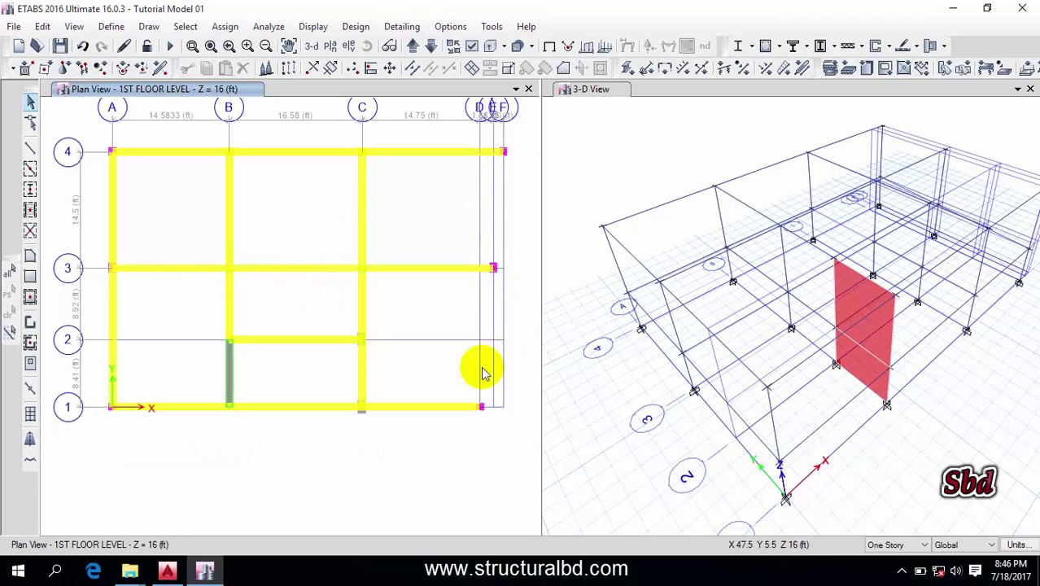
# - Draw slanted B10X20 edge beams from grid point D-1 through E-3 to F-4, and end line drawing
pyautogui.click(30, 148)
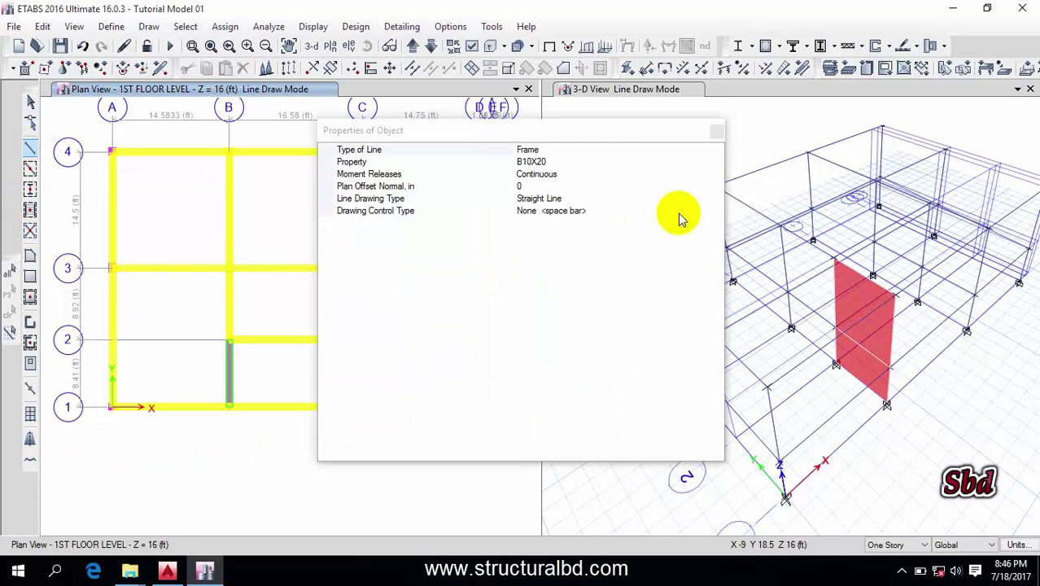
pyautogui.click(715, 134)
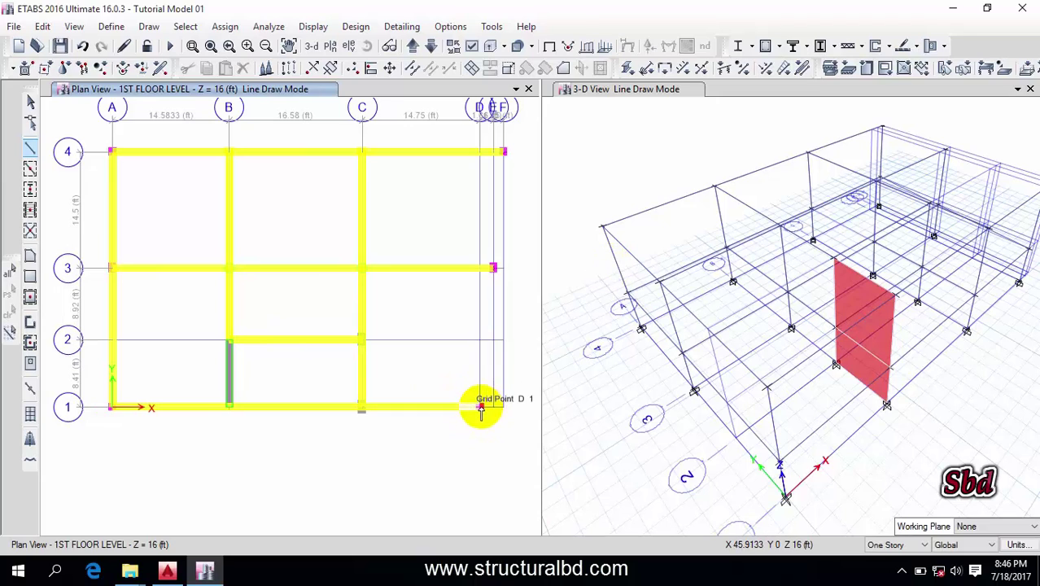
pyautogui.click(481, 407)
pyautogui.click(493, 267)
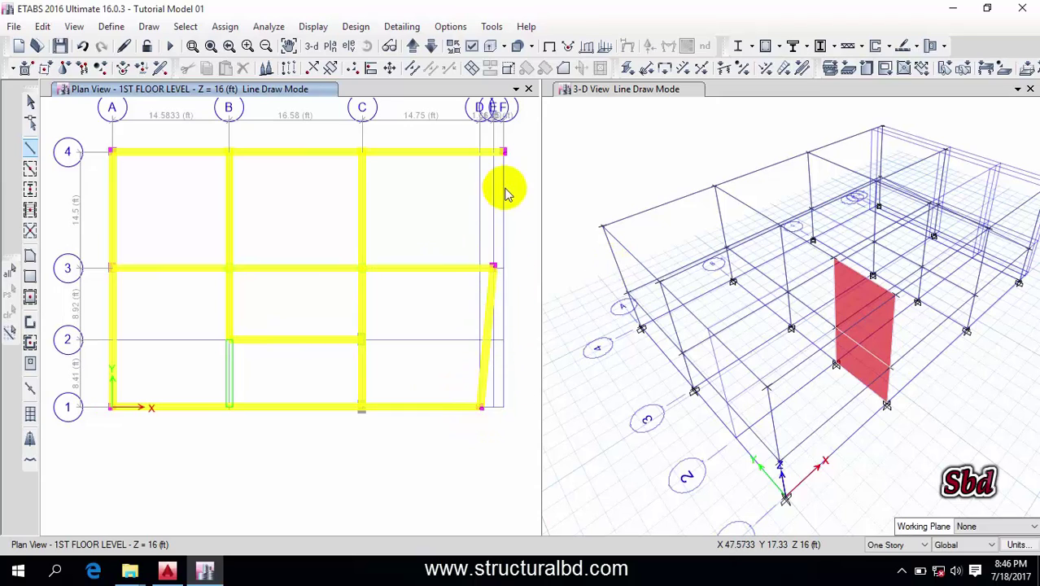
pyautogui.doubleClick(504, 151)
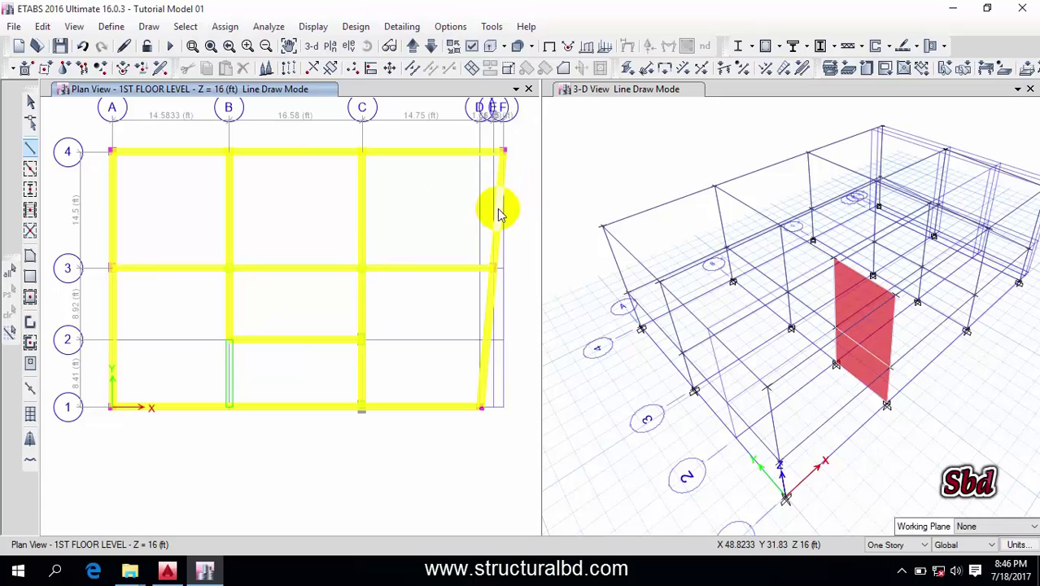
pyautogui.press('Escape')
# - Switch to AutoCAD to examine the kitchen beam's offset from grid line 3 between B and C, and return to ETABS
pyautogui.click(161, 576)
pyautogui.moveTo(516, 262); pyautogui.dragTo(516, 284, button='middle')
pyautogui.scroll(-2, 531, 330)
pyautogui.moveTo(580, 337); pyautogui.dragTo(453, 356, button='middle')
pyautogui.scroll(6, 415, 325)
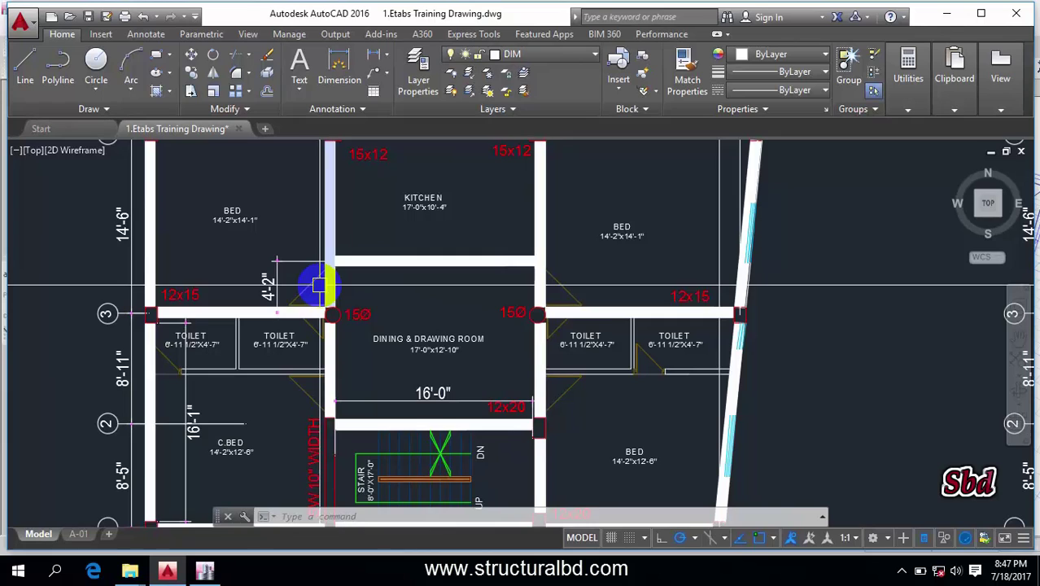
pyautogui.click(204, 572)
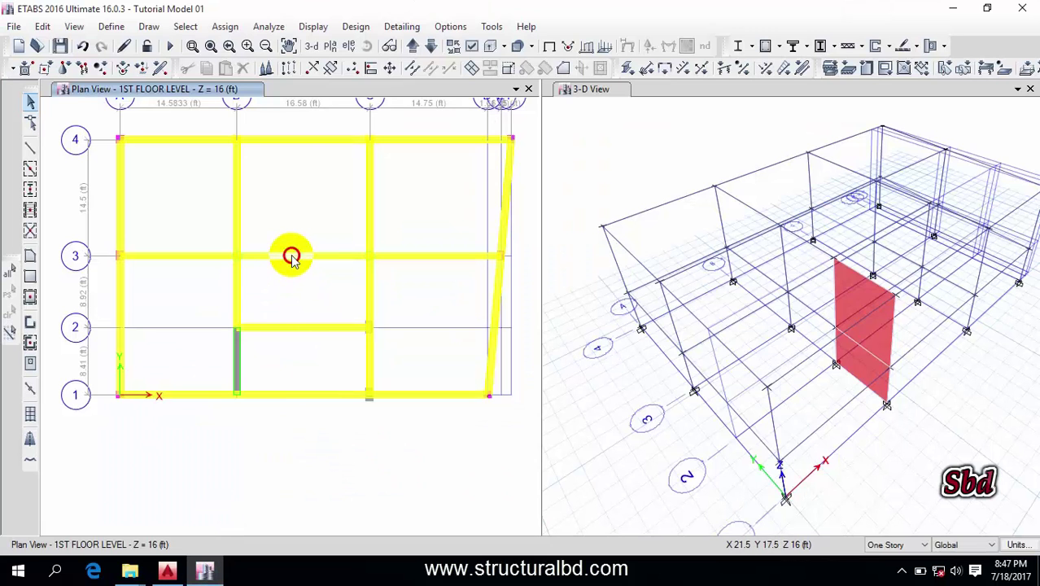
# - Move the beam on grid line 3 between grid lines B and C by 4.16 ft in the Y direction
pyautogui.click(292, 257)
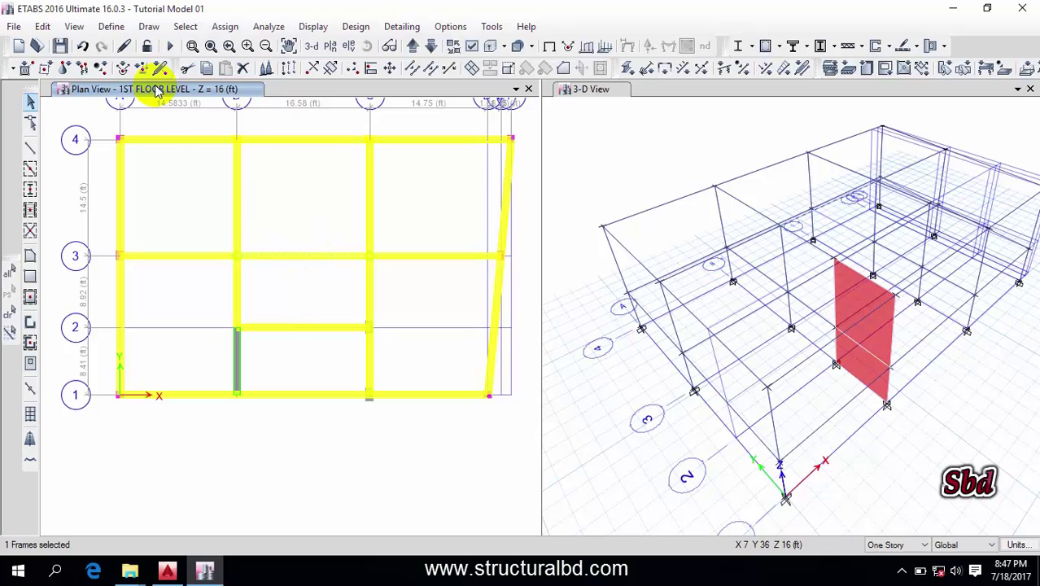
pyautogui.click(42, 26)
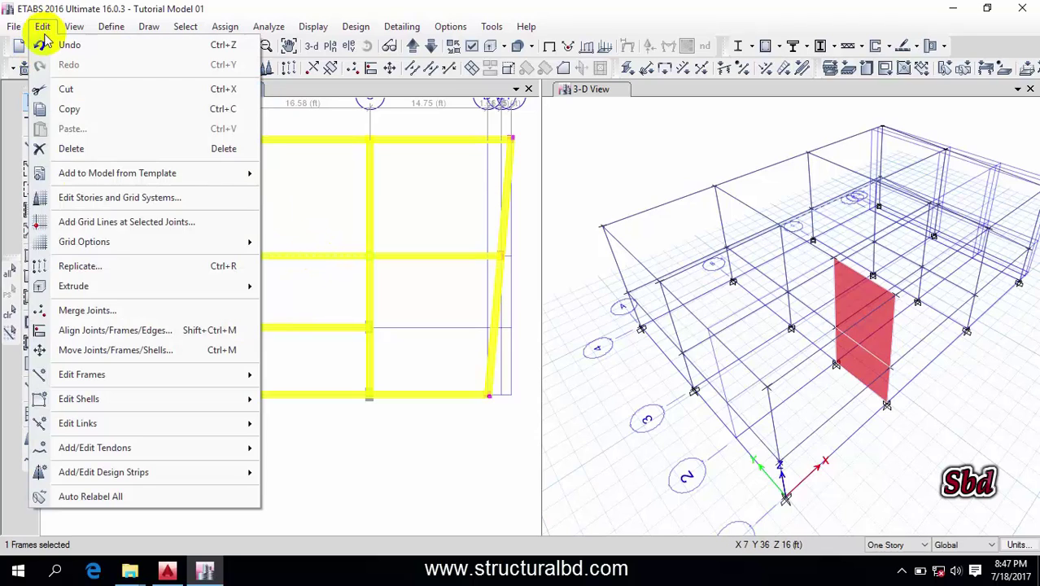
pyautogui.click(115, 350)
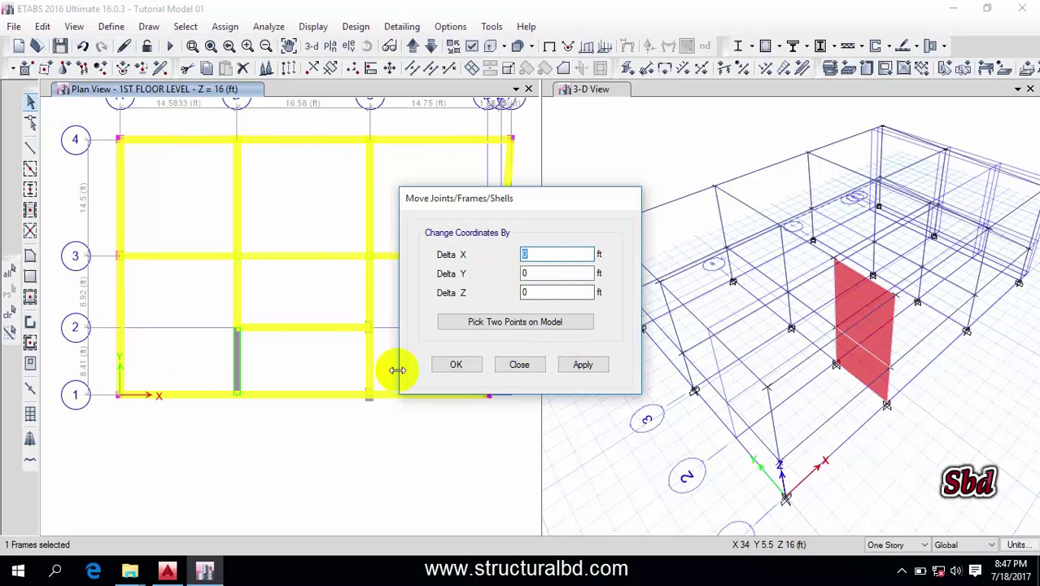
pyautogui.moveTo(540, 274); pyautogui.dragTo(492, 271)
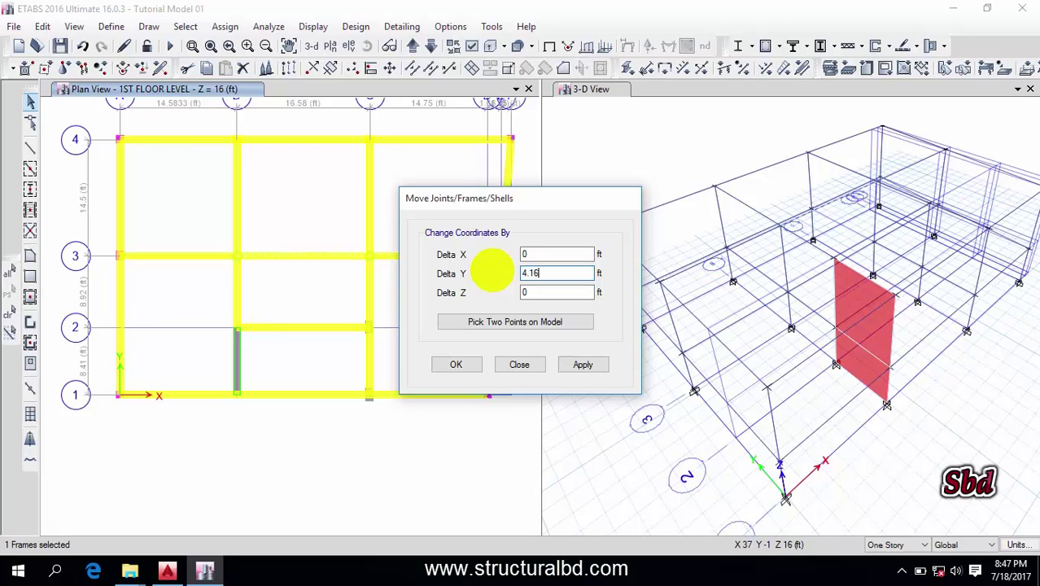
pyautogui.click(580, 363)
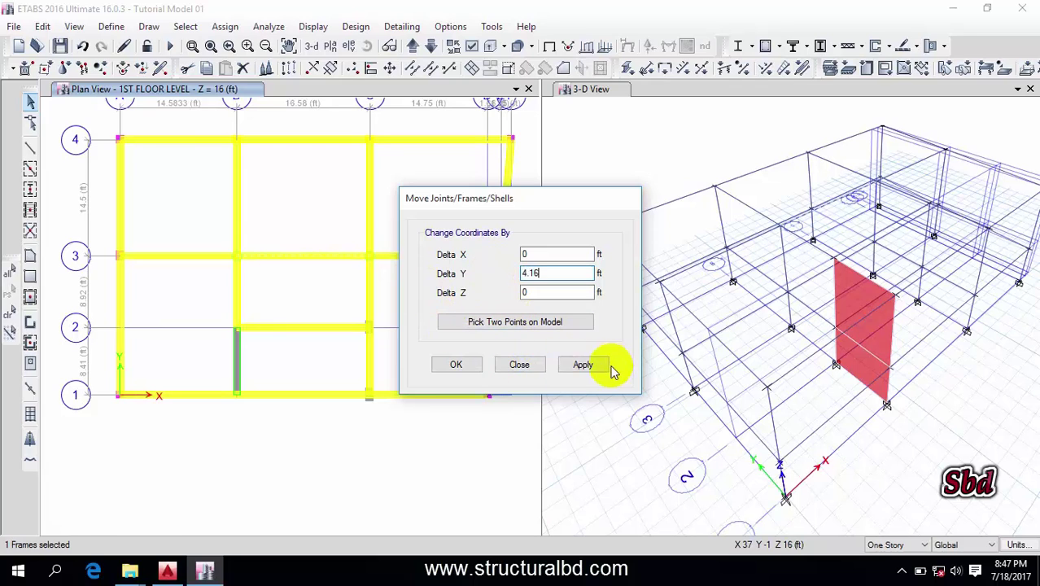
pyautogui.click(454, 364)
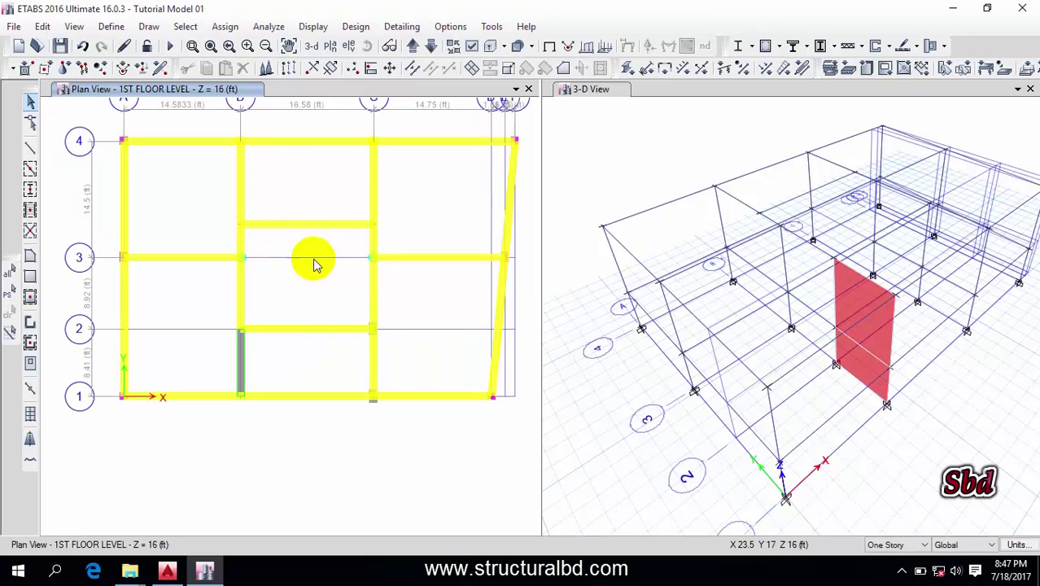
# - Switch to AutoCAD to examine the typical floor beam layout, and return to ETABS
pyautogui.click(168, 570)
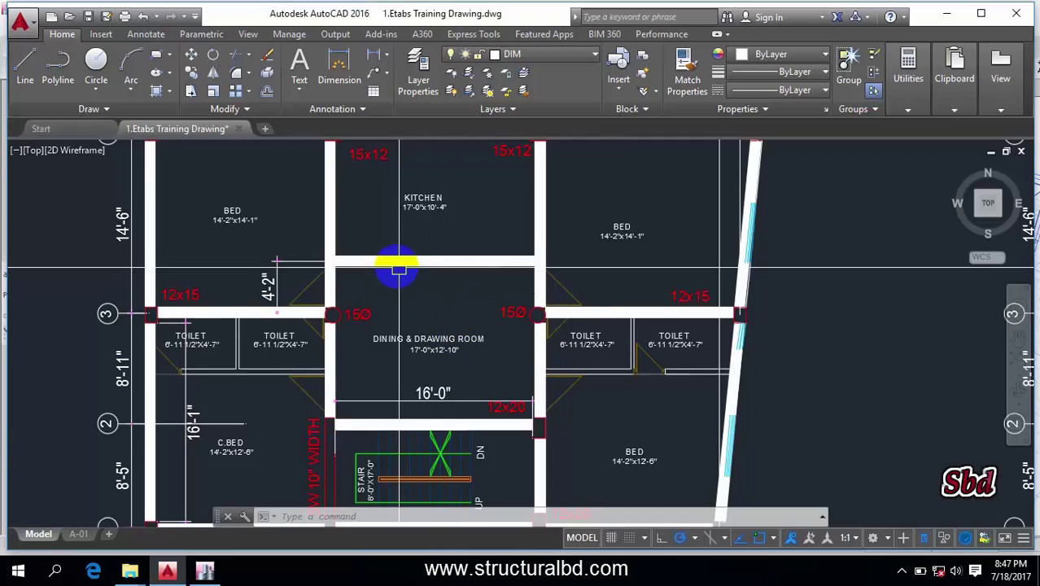
pyautogui.scroll(-3, 406, 271)
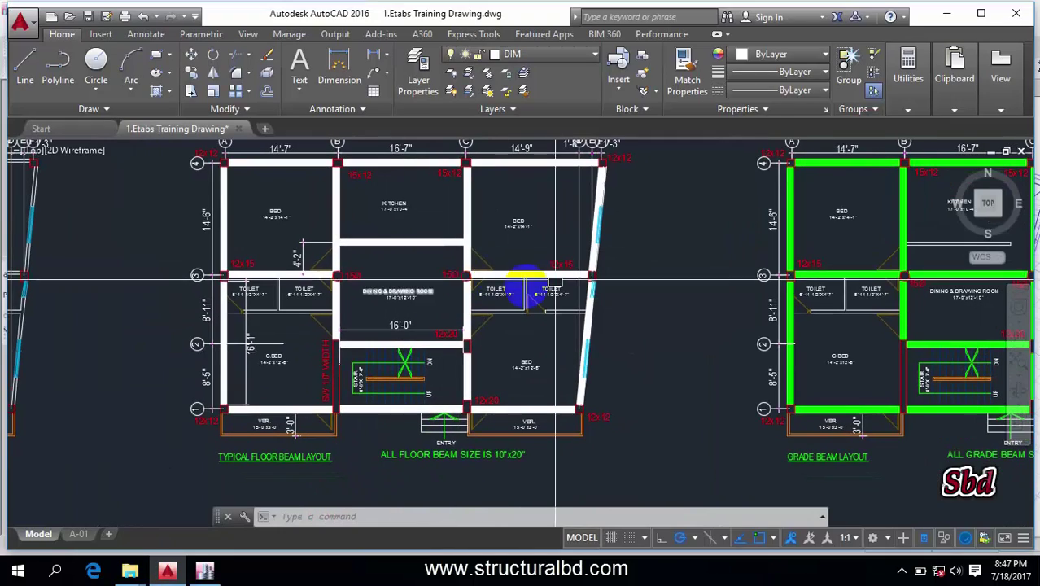
pyautogui.click(204, 569)
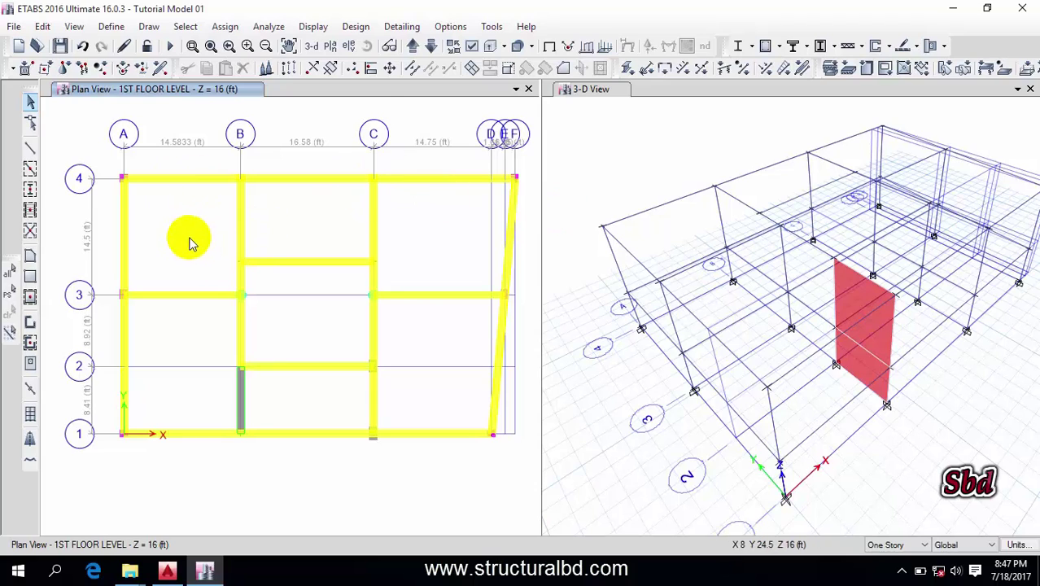
# - Start drawing floor objects point by point with S5 as the slab property
pyautogui.click(148, 26)
pyautogui.moveTo(218, 136)
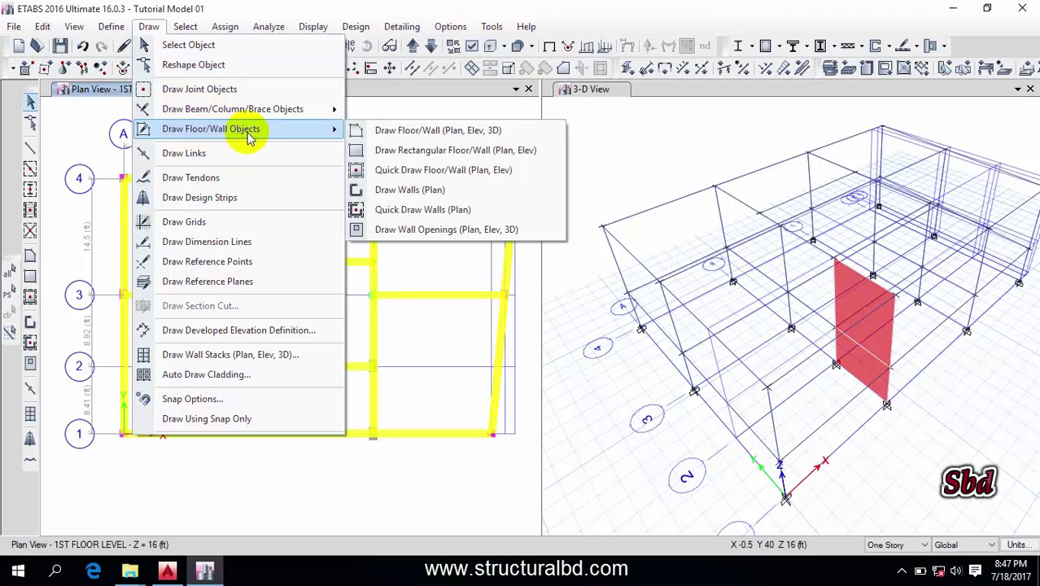
pyautogui.click(437, 135)
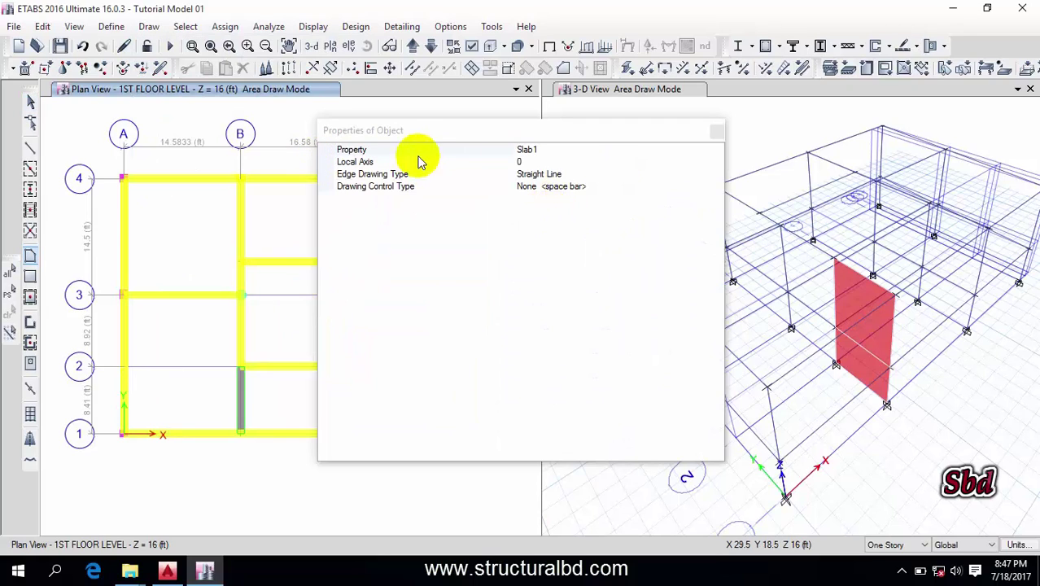
pyautogui.click(527, 150)
pyautogui.click(529, 204)
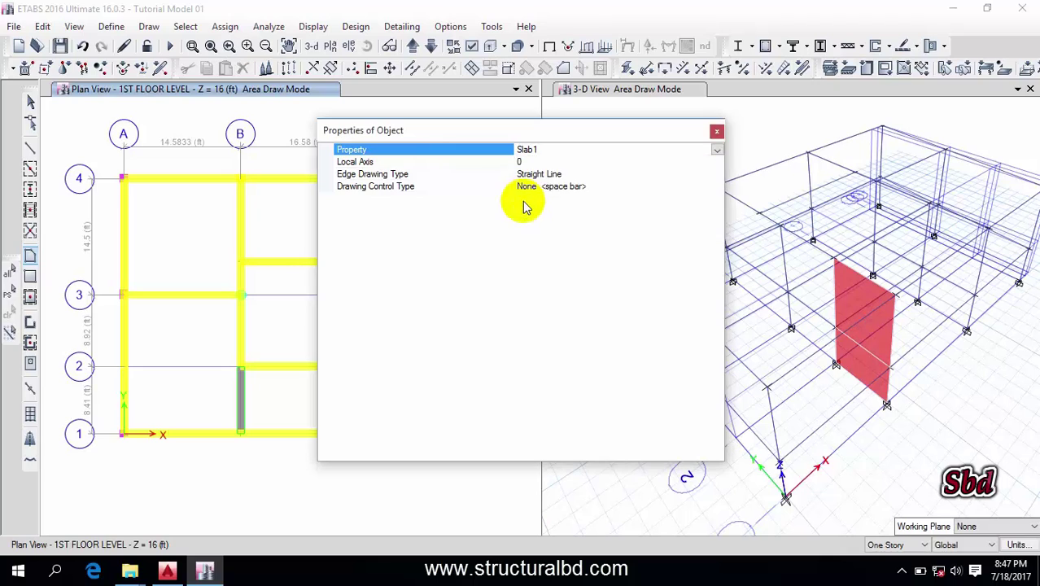
pyautogui.click(716, 133)
# - Draw the slab panel between grid lines A–B and 3–4 through corners A-3, B-3, B-4 and A-4
pyautogui.scroll(2, 174, 245)
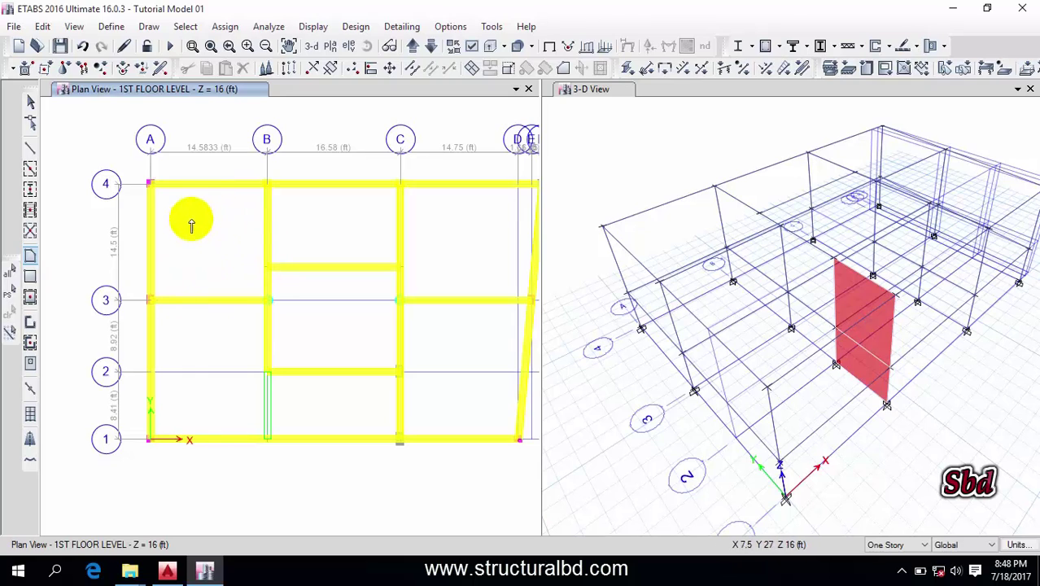
pyautogui.click(149, 300)
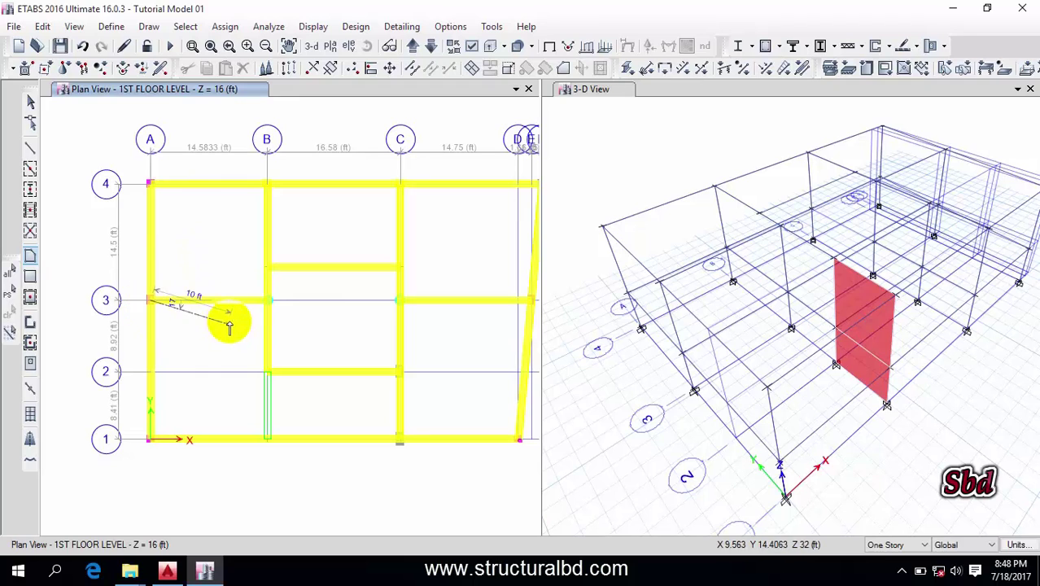
pyautogui.scroll(3, 269, 301)
pyautogui.click(267, 302)
pyautogui.scroll(-6, 318, 358)
pyautogui.scroll(3, 307, 310)
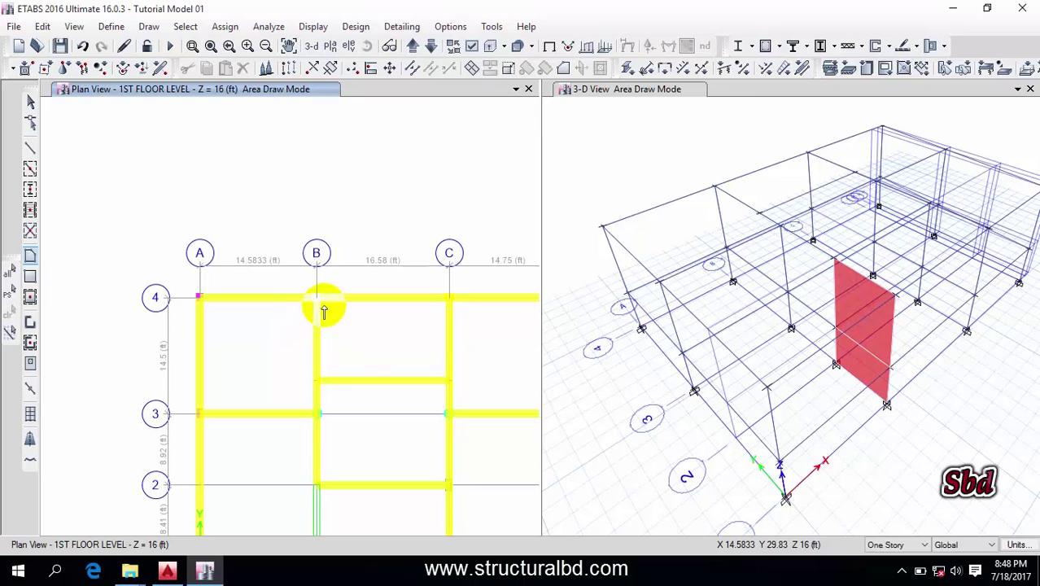
pyautogui.scroll(5, 316, 299)
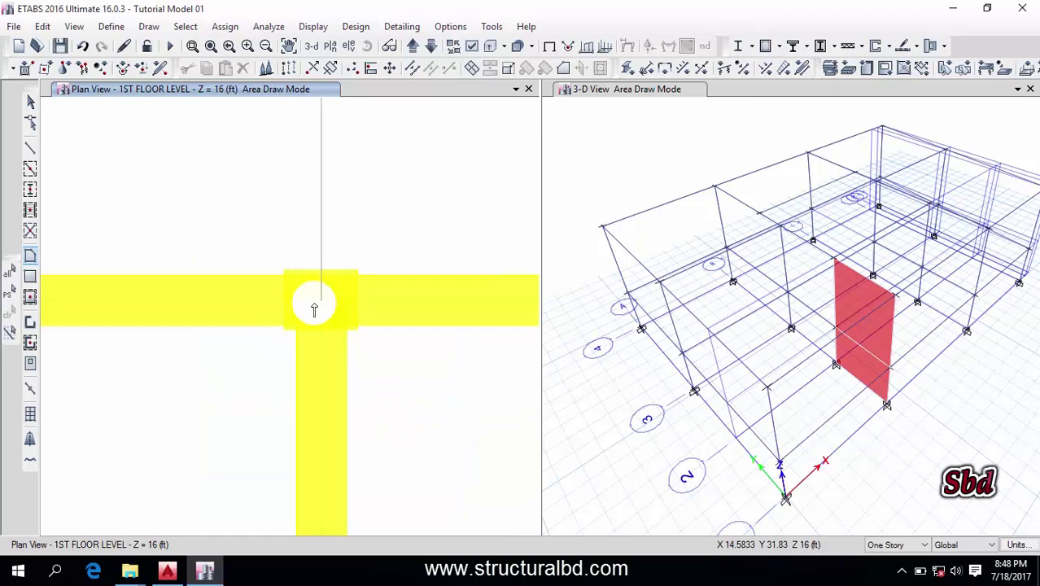
pyautogui.click(319, 300)
pyautogui.scroll(-8, 411, 295)
pyautogui.scroll(7, 355, 291)
pyautogui.scroll(-6, 381, 302)
pyautogui.scroll(6, 388, 302)
pyautogui.click(384, 302)
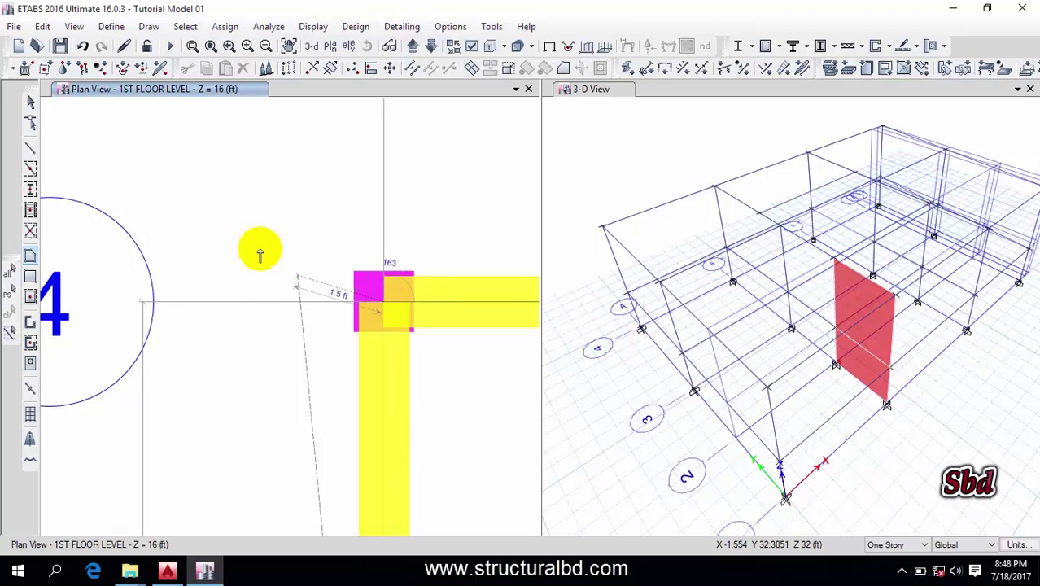
pyautogui.scroll(-6, 191, 231)
pyautogui.scroll(4, 238, 252)
pyautogui.click(261, 269)
pyautogui.scroll(-3, 249, 276)
pyautogui.scroll(2, 265, 299)
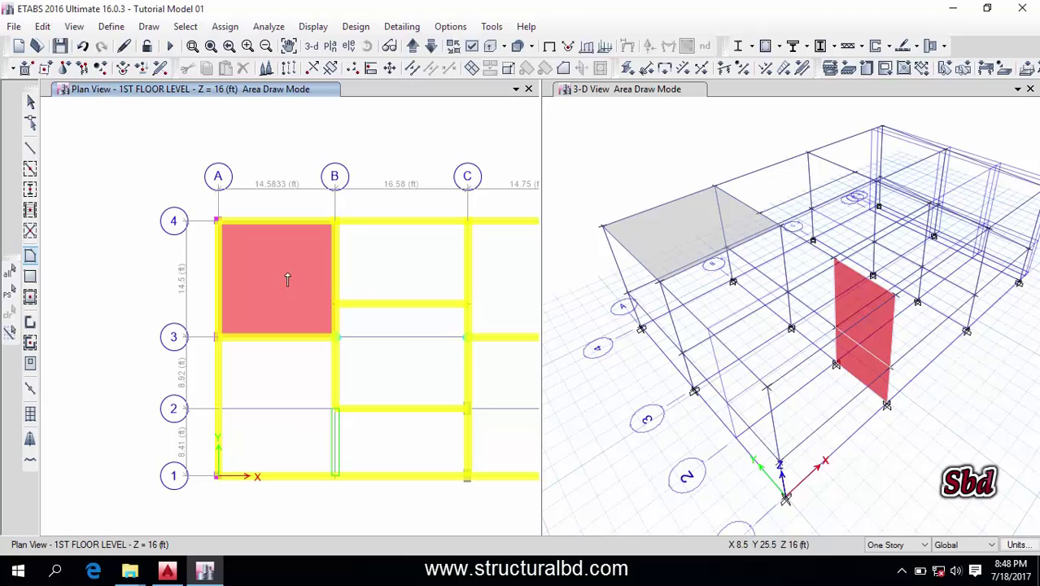
# - Quick-draw an S5 slab from the grids in the panel between grid lines B–C and 3–4
pyautogui.moveTo(293, 281); pyautogui.dragTo(158, 295, button='middle')
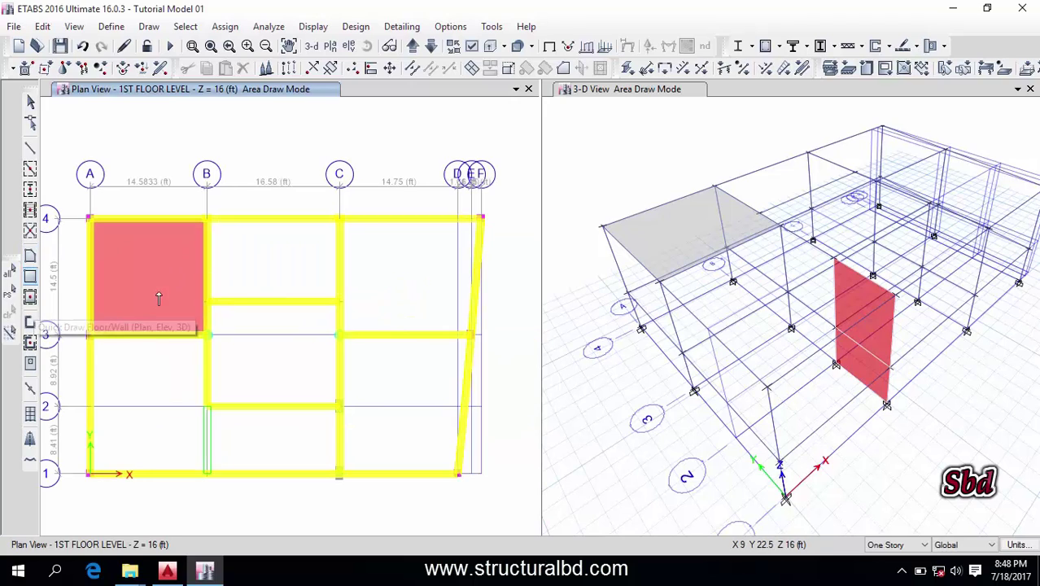
pyautogui.click(30, 298)
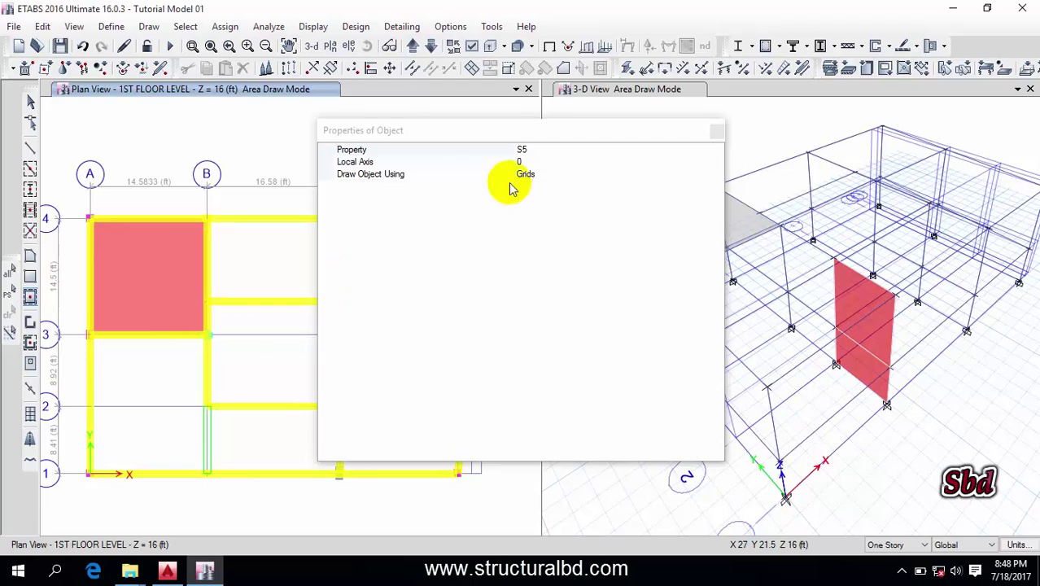
pyautogui.click(717, 131)
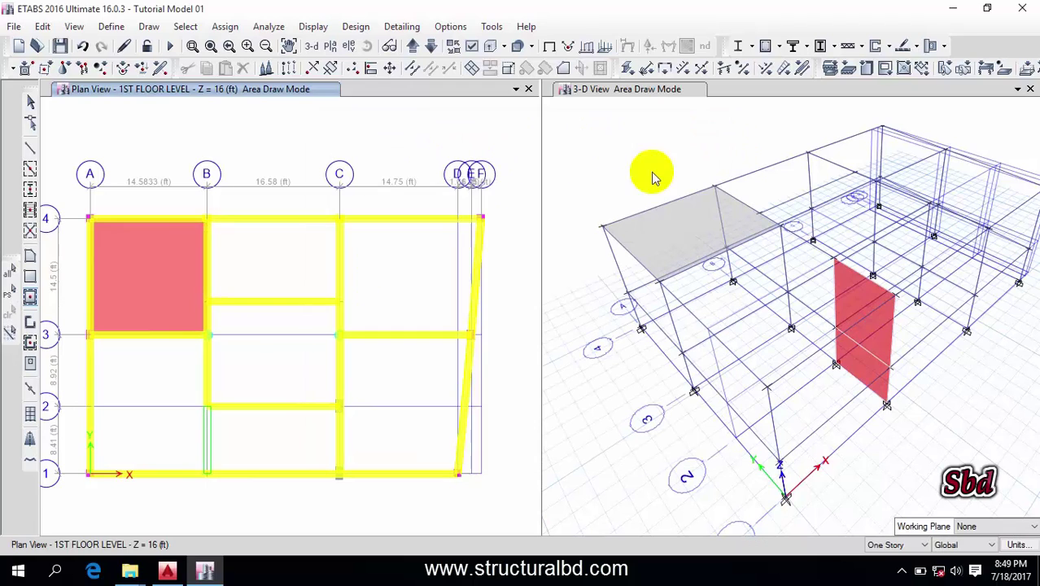
pyautogui.click(274, 265)
pyautogui.click(283, 317)
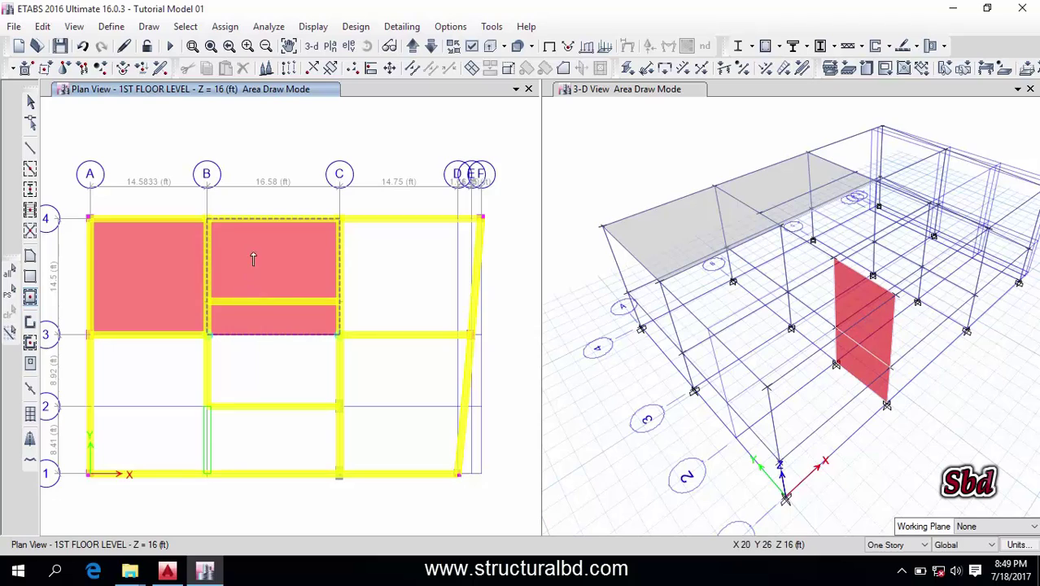
# - Quick-draw slabs in the A–B panels between grid lines 1 and 3, and in the B–C panel between 2 and 3
pyautogui.click(396, 278)
pyautogui.click(161, 392)
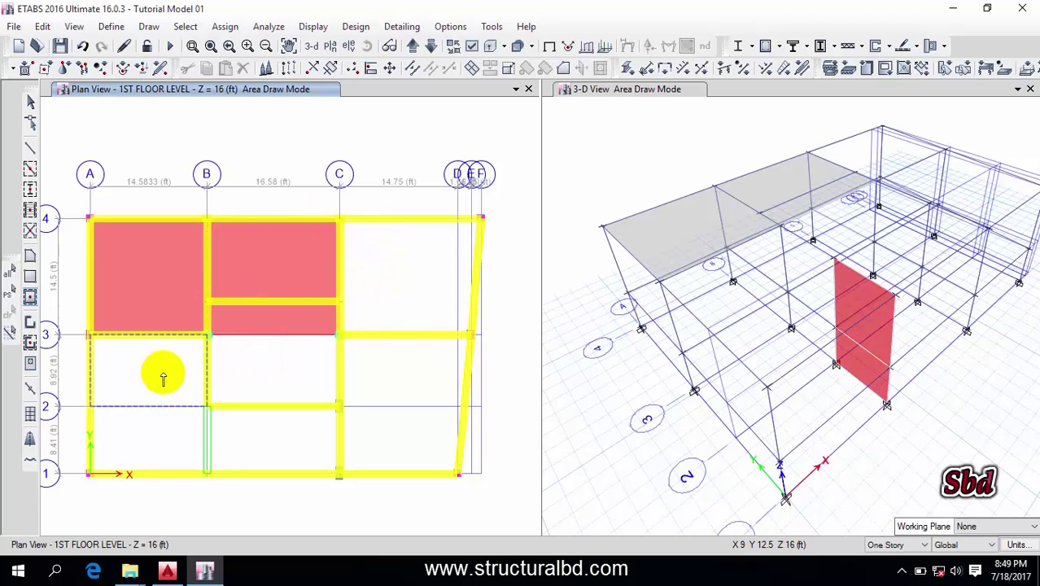
pyautogui.click(163, 374)
pyautogui.moveTo(156, 451); pyautogui.dragTo(173, 424, button='middle')
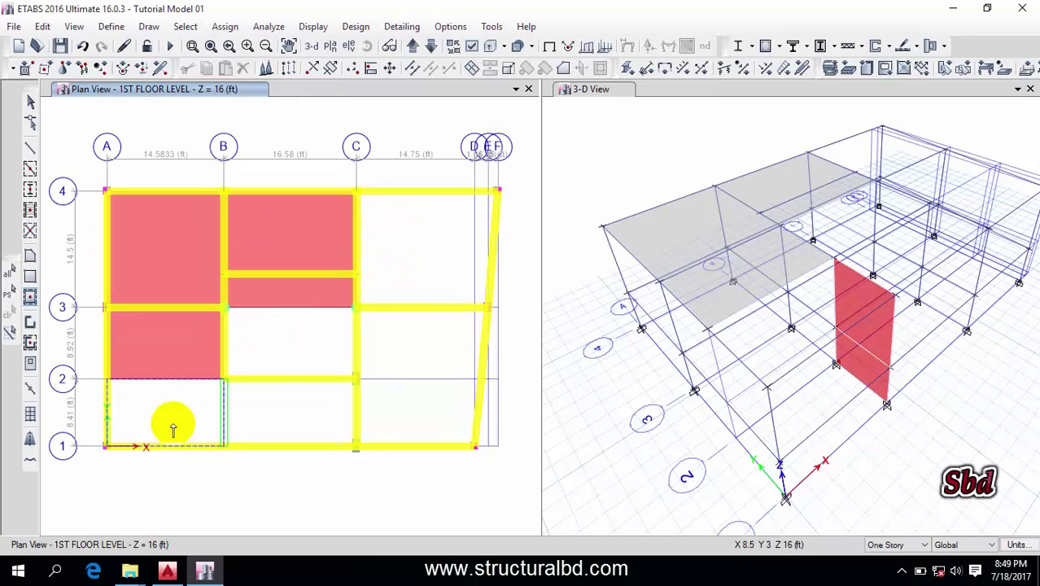
pyautogui.click(173, 429)
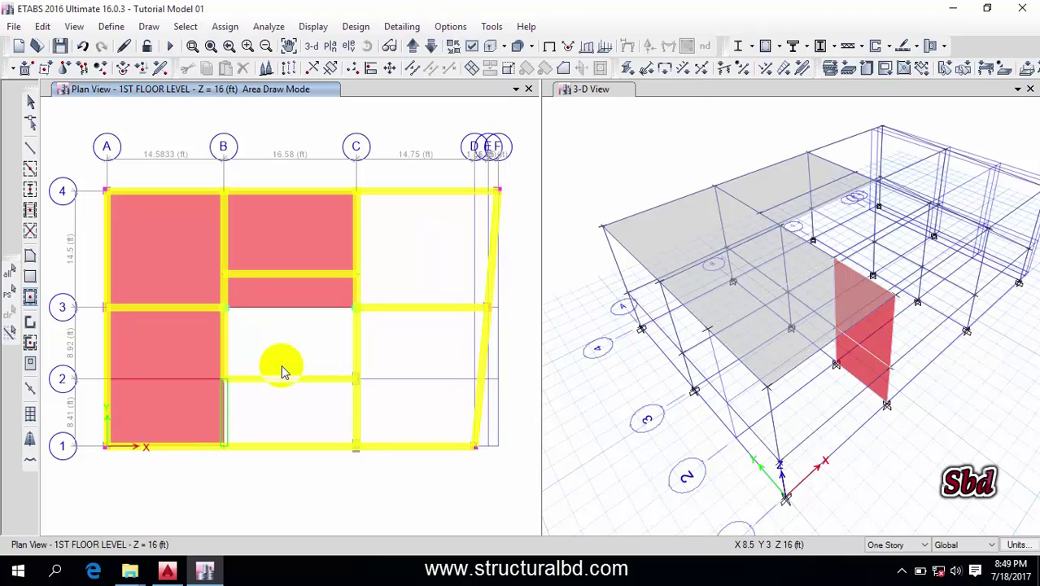
pyautogui.click(272, 346)
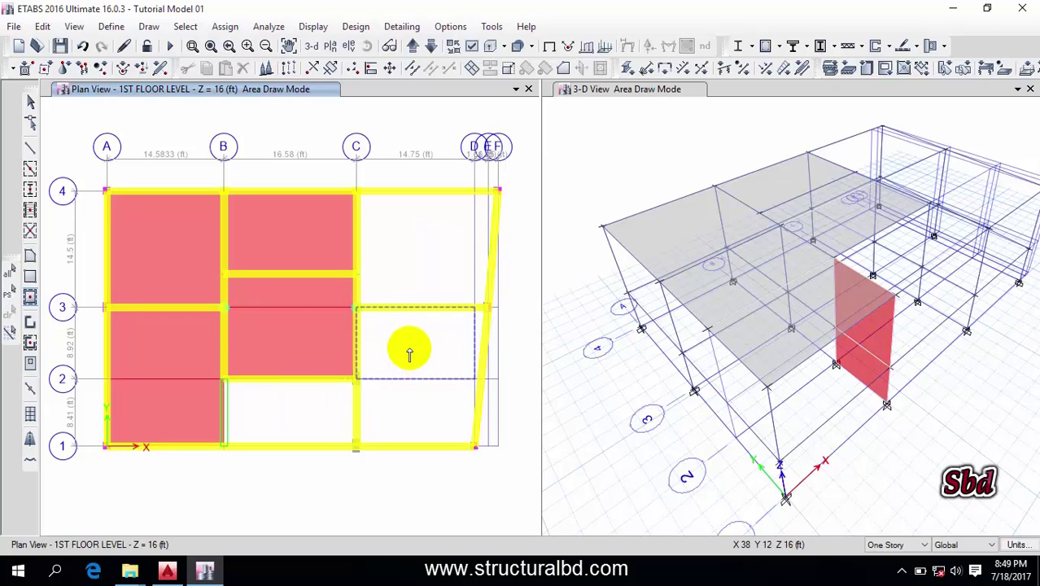
# - Draw the slab panel with the slanted edge point by point through grid points C-3, E-3, F-4 and C-4
pyautogui.click(30, 256)
pyautogui.click(718, 133)
pyautogui.moveTo(445, 248); pyautogui.dragTo(373, 265, button='middle')
pyautogui.press('Escape')
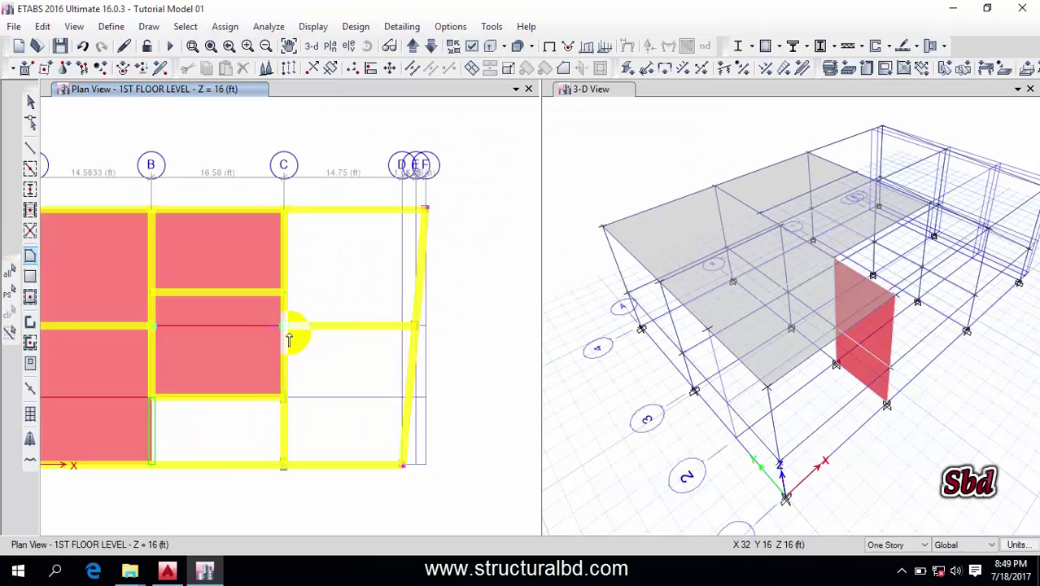
pyautogui.scroll(4, 283, 327)
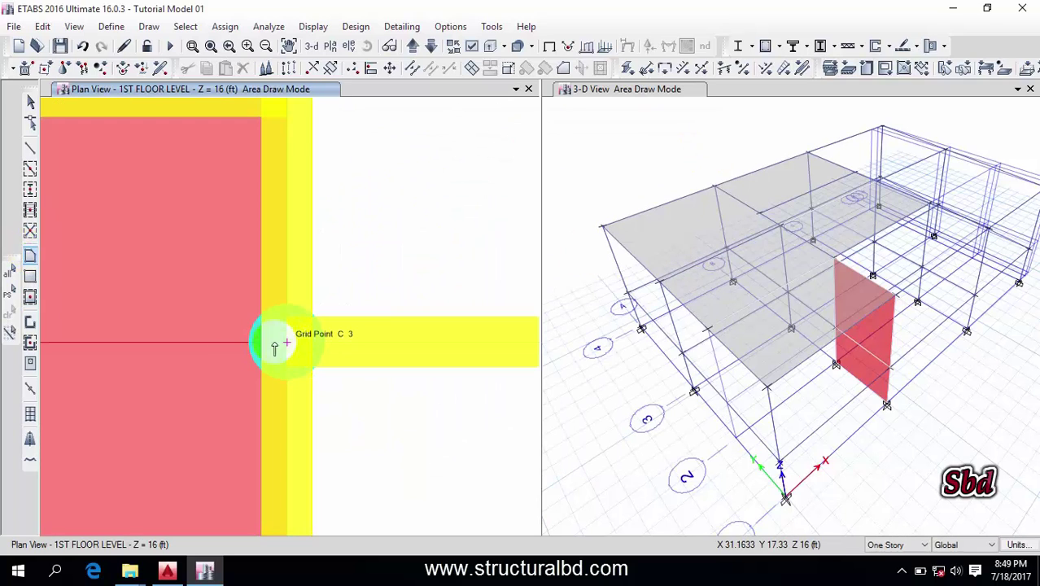
pyautogui.scroll(-4, 274, 348)
pyautogui.click(230, 340)
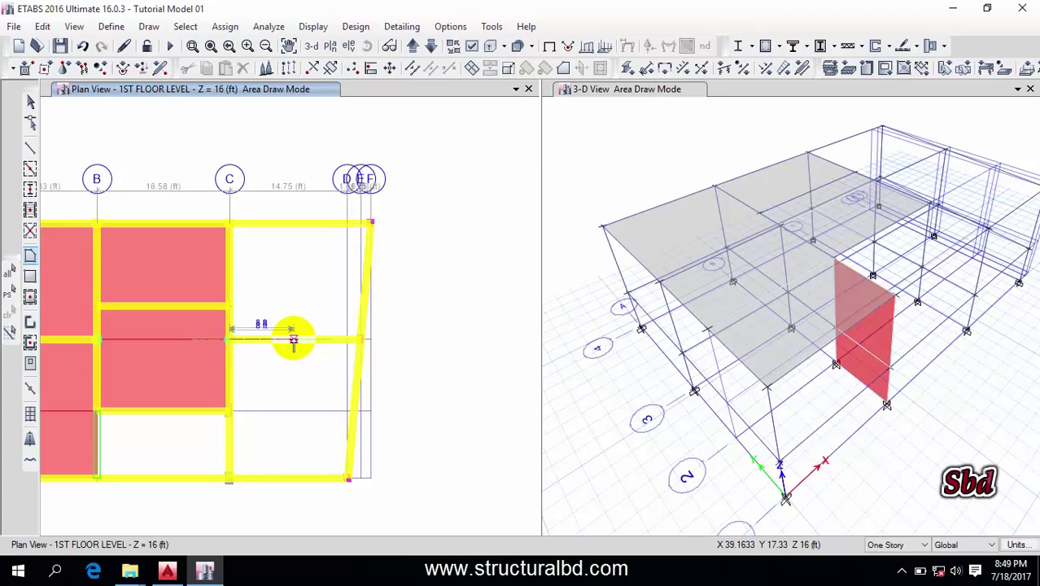
pyautogui.scroll(4, 365, 341)
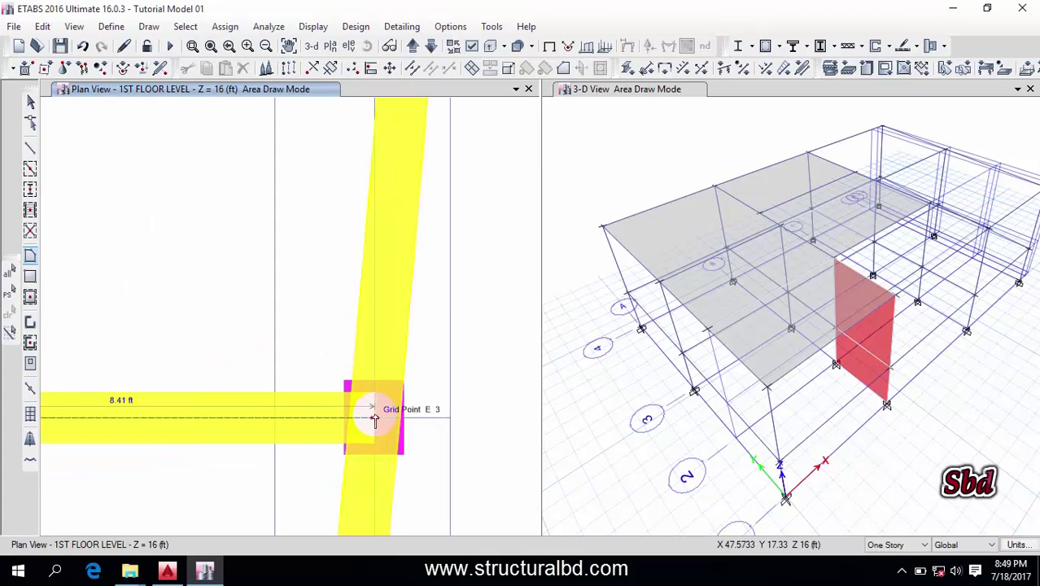
pyautogui.scroll(-4, 375, 436)
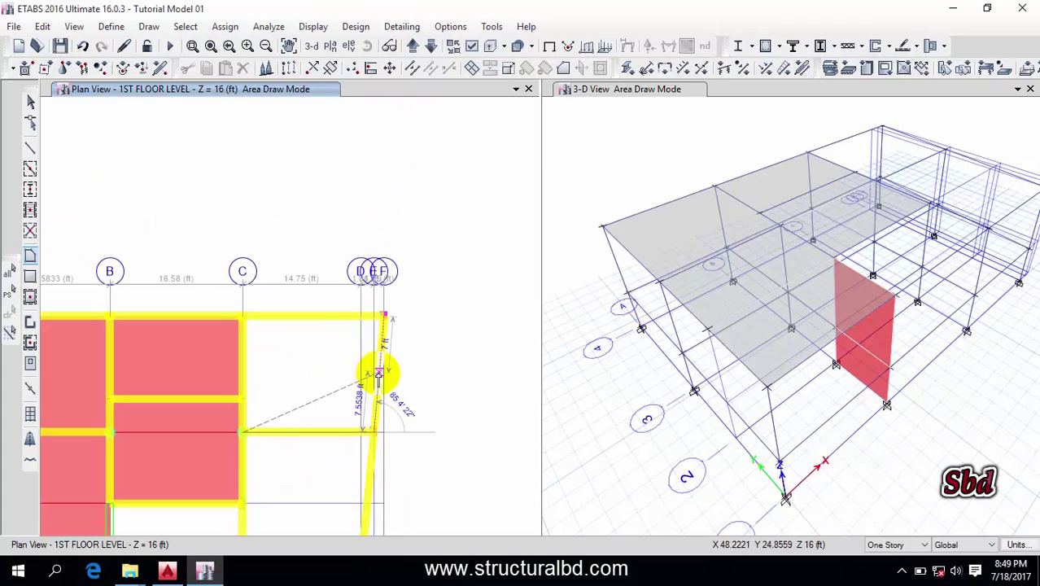
pyautogui.scroll(4, 378, 373)
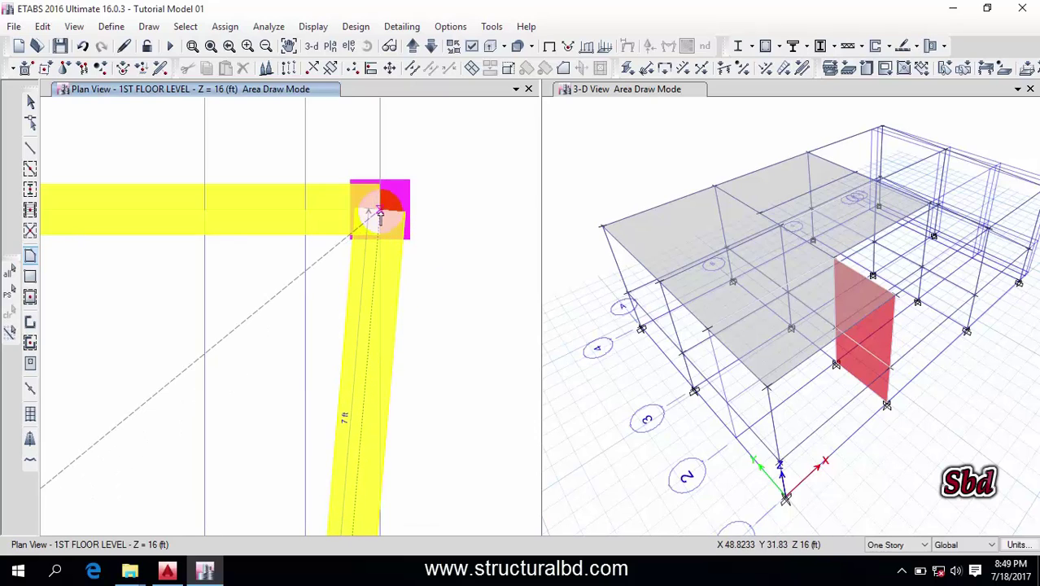
pyautogui.scroll(-4, 482, 286)
pyautogui.scroll(4, 332, 279)
pyautogui.click(327, 265)
pyautogui.scroll(-4, 292, 256)
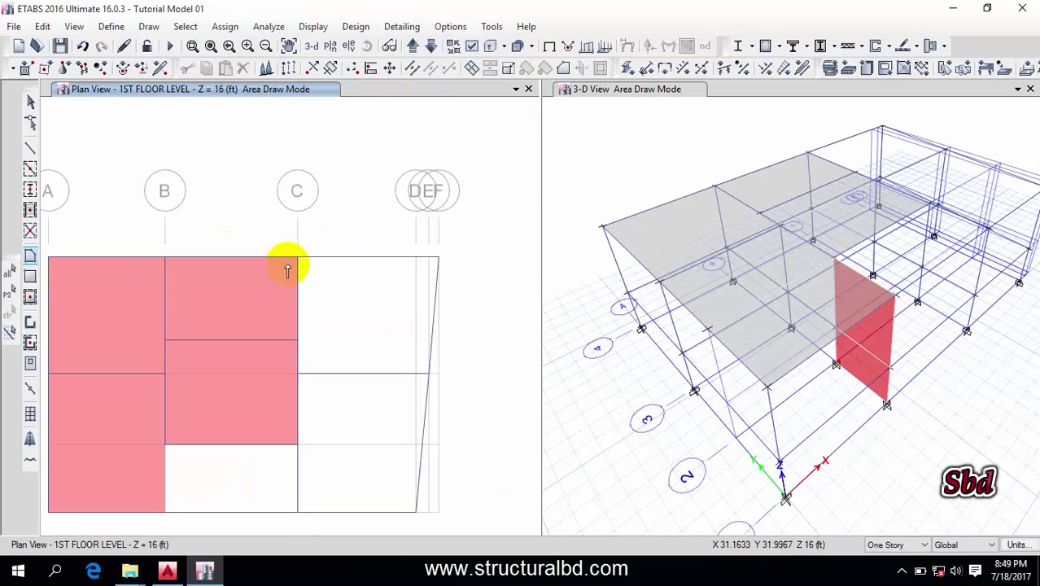
pyautogui.scroll(2, 297, 307)
pyautogui.click(295, 323)
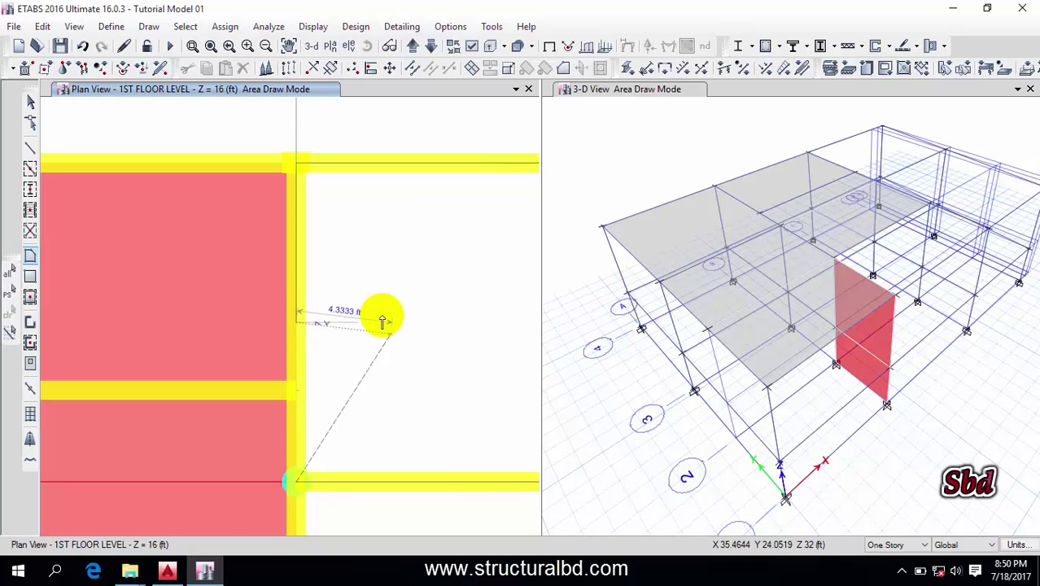
pyautogui.press('Return')
pyautogui.scroll(-4, 260, 273)
pyautogui.scroll(5, 293, 307)
pyautogui.press('Escape')
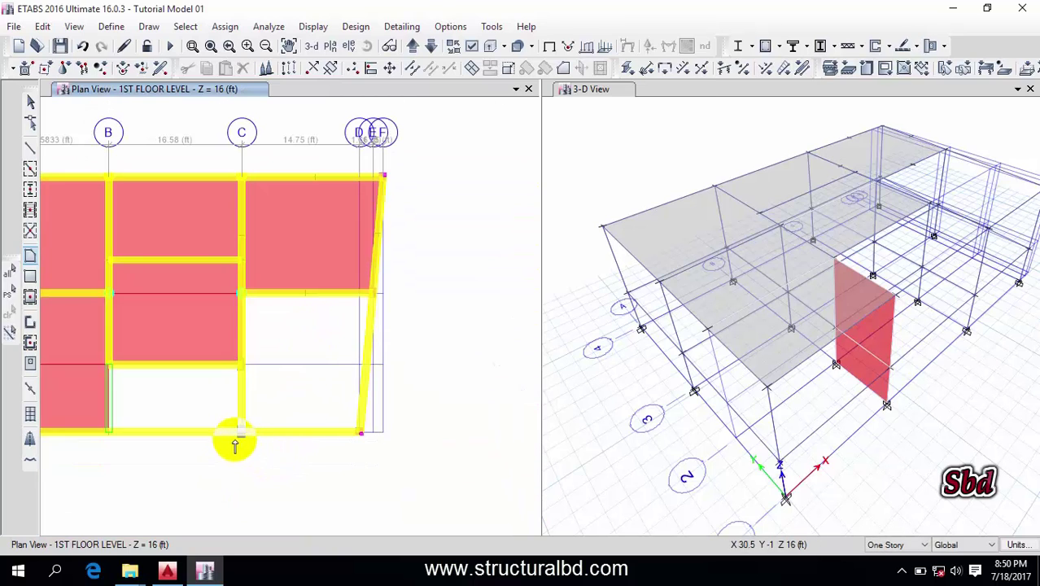
# - Draw the S5 slab panel with the slanted edge through grid points C-1, D-1, E-3 and C-3
pyautogui.scroll(5, 241, 437)
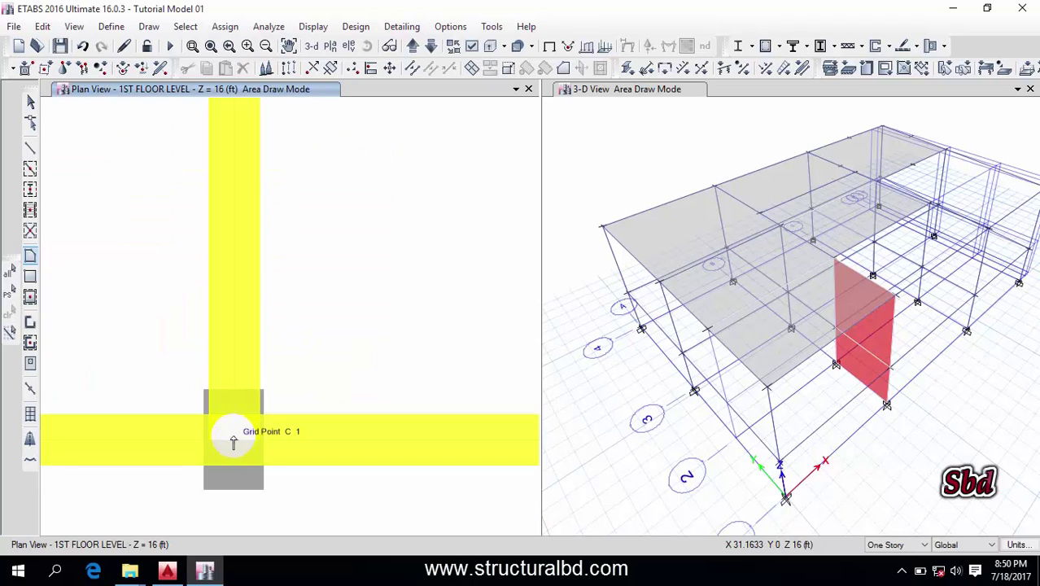
pyautogui.scroll(-5, 232, 423)
pyautogui.scroll(4, 321, 397)
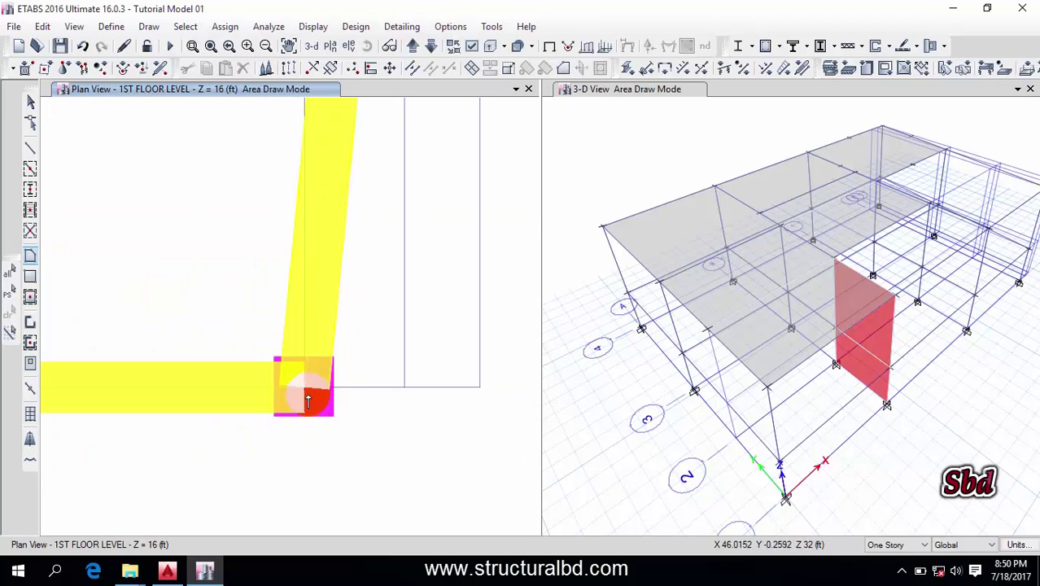
pyautogui.click(304, 388)
pyautogui.scroll(-4, 450, 394)
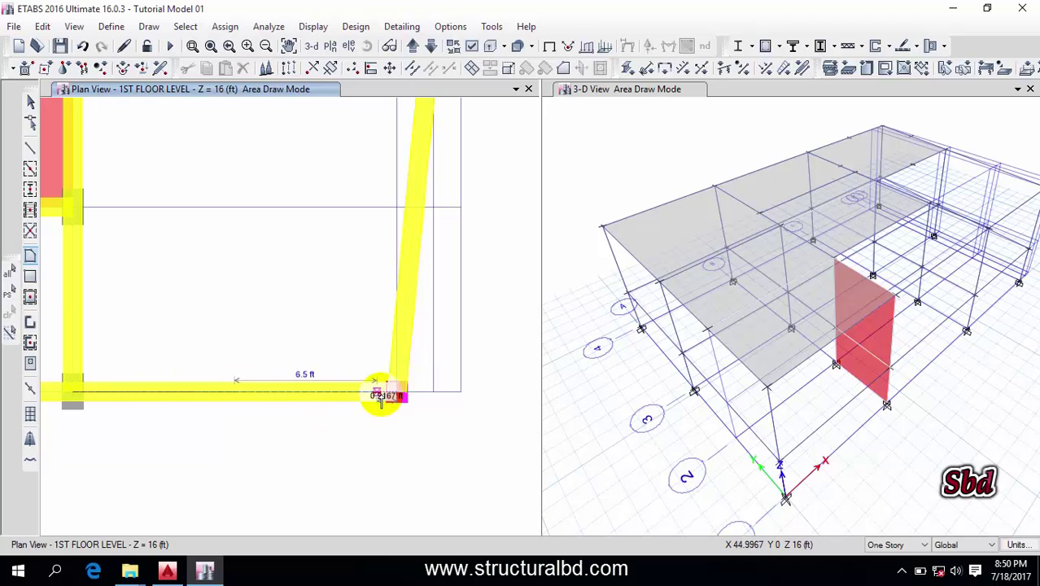
pyautogui.scroll(-6, 395, 394)
pyautogui.scroll(6, 392, 358)
pyautogui.moveTo(419, 482); pyautogui.dragTo(432, 387, button='middle')
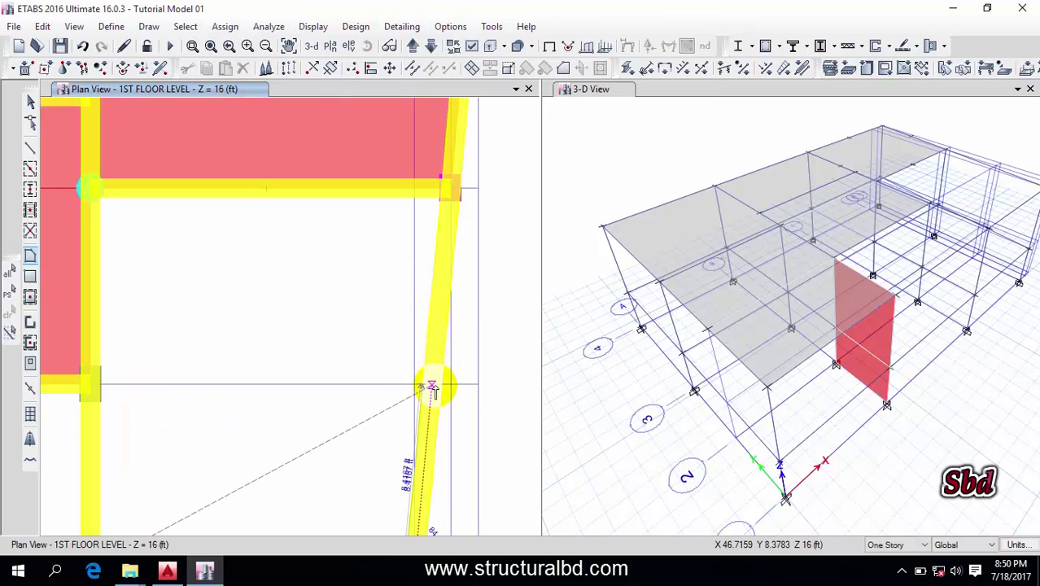
pyautogui.click(442, 179)
pyautogui.click(91, 189)
pyautogui.click(90, 383)
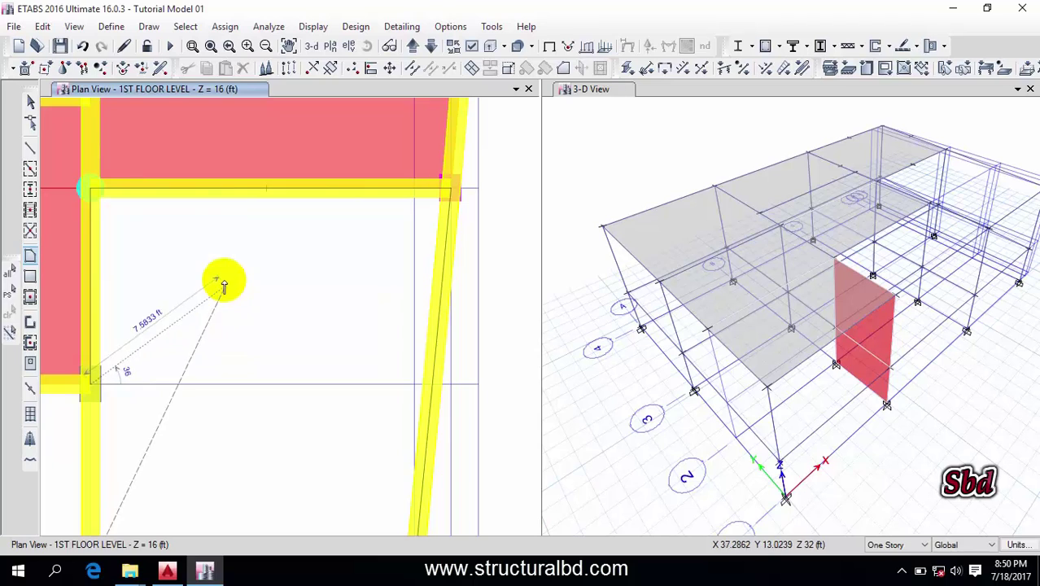
pyautogui.press('Return')
pyautogui.scroll(-5, 356, 318)
pyautogui.scroll(4, 337, 301)
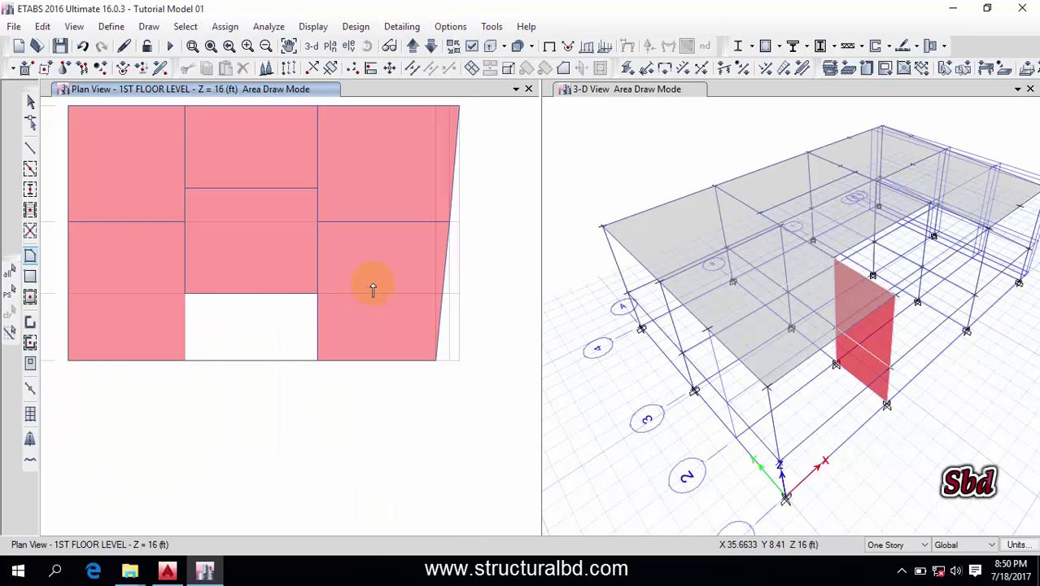
pyautogui.press('Escape')
pyautogui.scroll(-3, 302, 321)
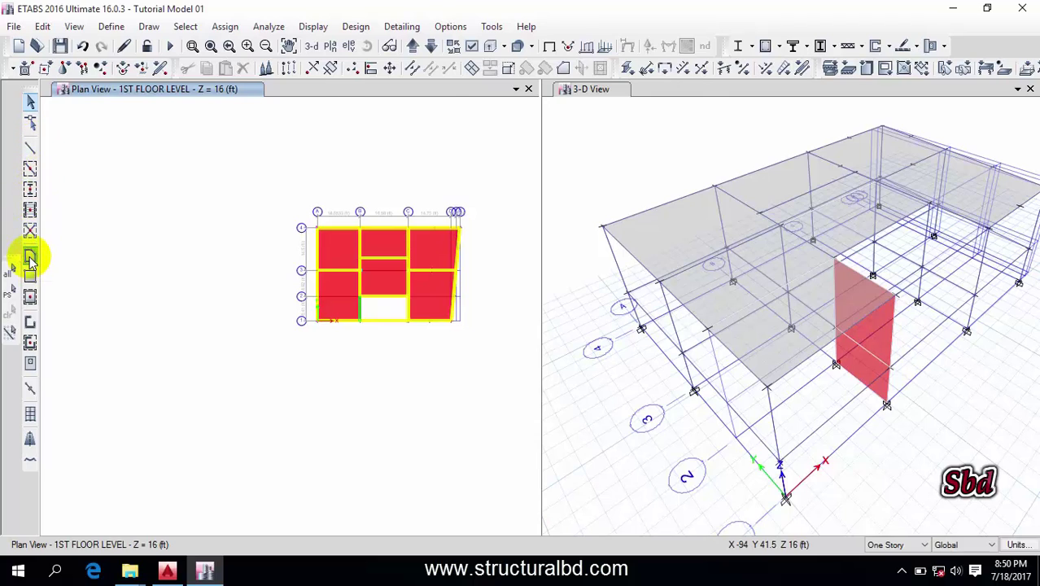
# - Choose the slab property for the stair bay and draw its slab through grid points B-1, C-1, C-2 and B-2
pyautogui.click(30, 258)
pyautogui.click(713, 161)
pyautogui.click(713, 151)
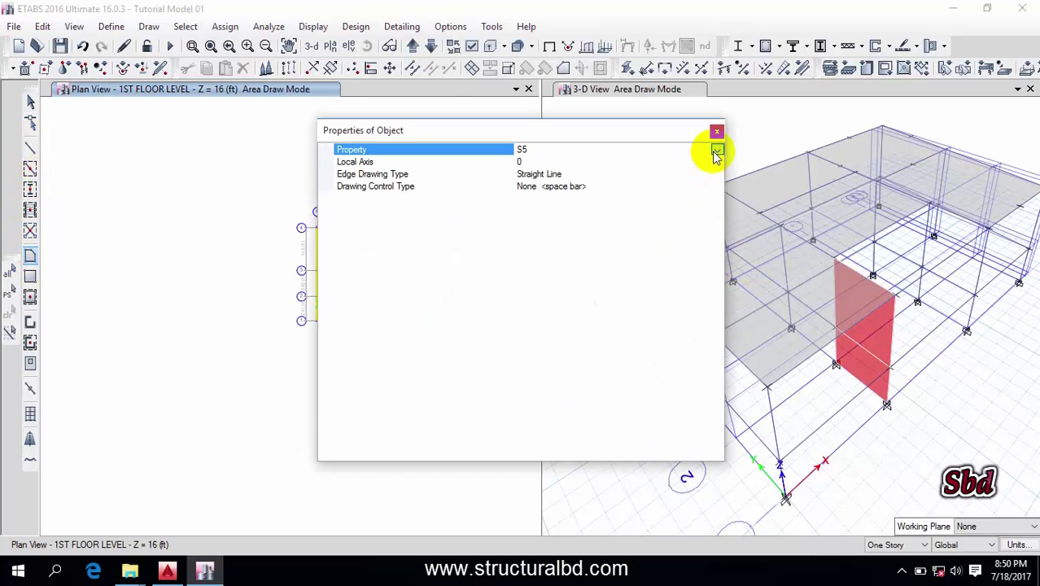
pyautogui.click(524, 215)
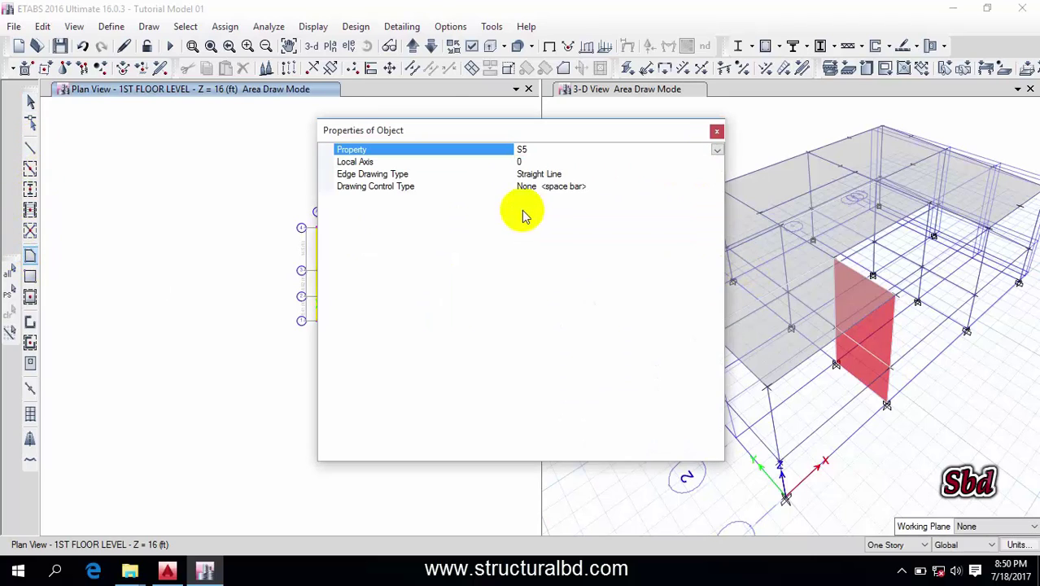
pyautogui.click(716, 131)
pyautogui.scroll(4, 391, 311)
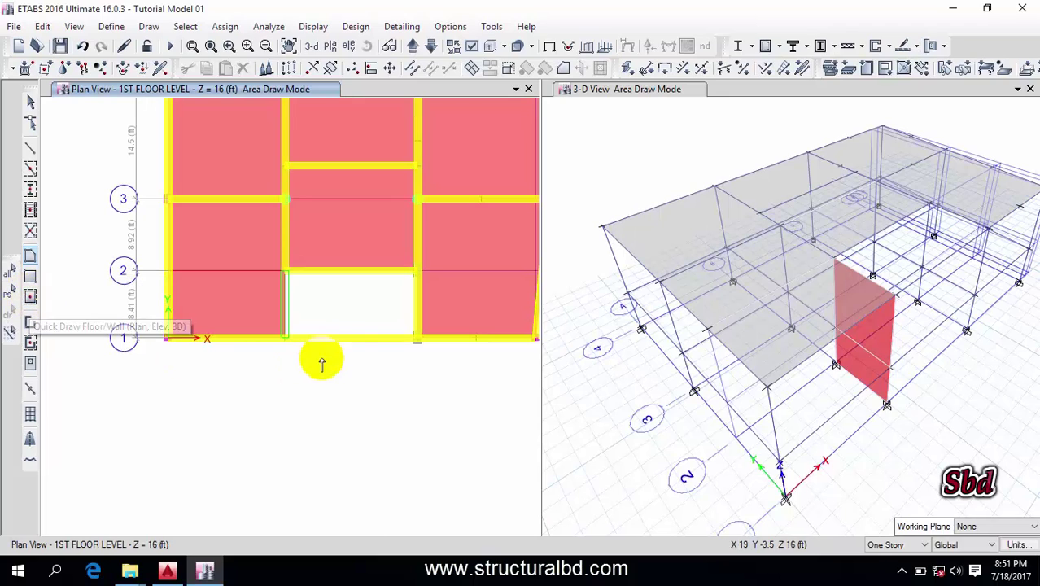
pyautogui.click(285, 339)
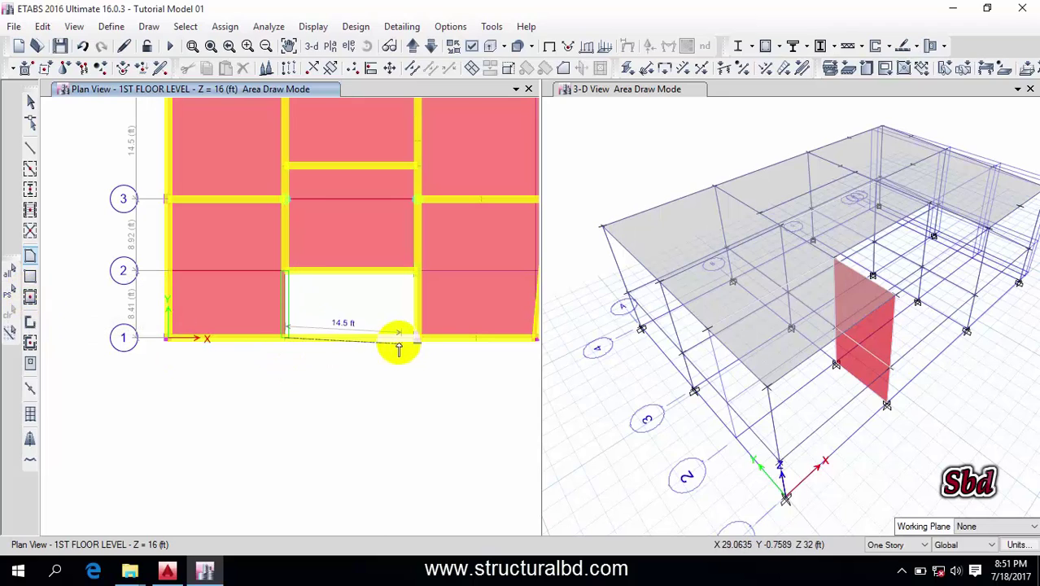
pyautogui.click(417, 336)
pyautogui.click(417, 271)
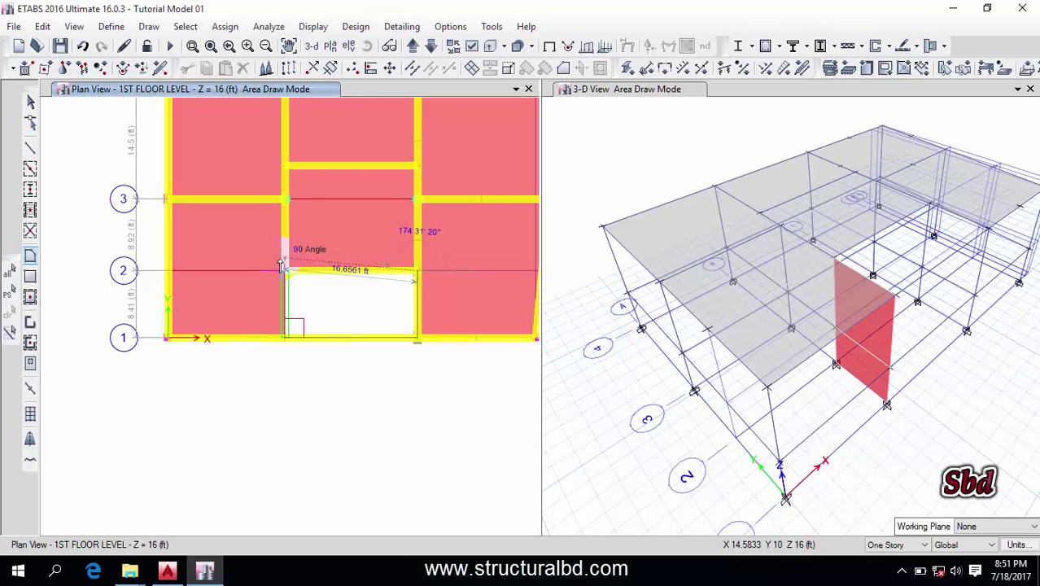
pyautogui.doubleClick(289, 278)
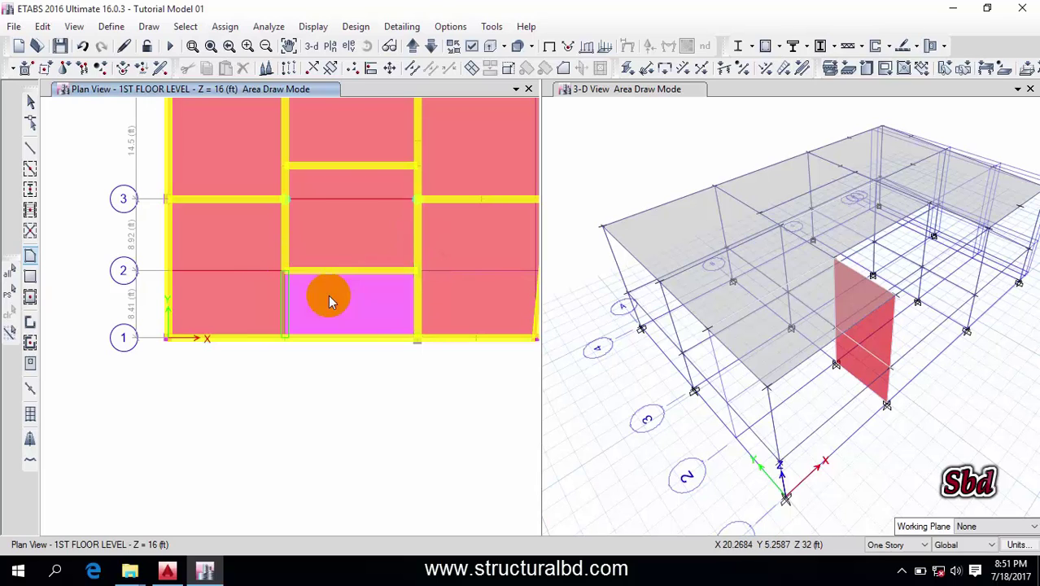
pyautogui.press('Escape')
pyautogui.press('Escape')
pyautogui.moveTo(367, 244); pyautogui.dragTo(360, 277, button='middle')
pyautogui.moveTo(388, 364); pyautogui.dragTo(370, 354, button='middle')
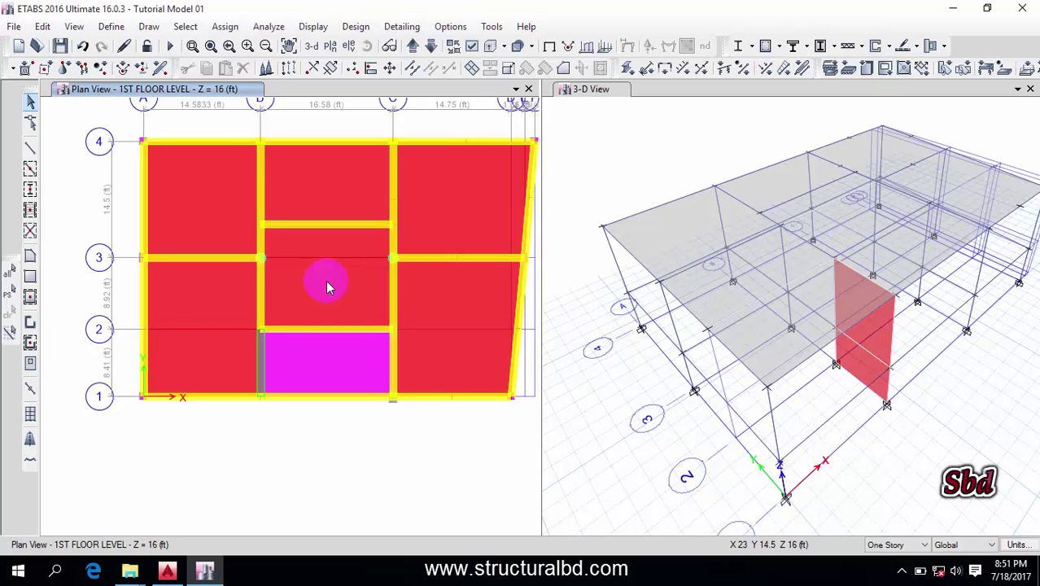
pyautogui.moveTo(332, 288)
pyautogui.mouseDown(button='middle')
pyautogui.moveTo(337, 297)
pyautogui.moveTo(327, 289)
pyautogui.mouseUp(button='middle')
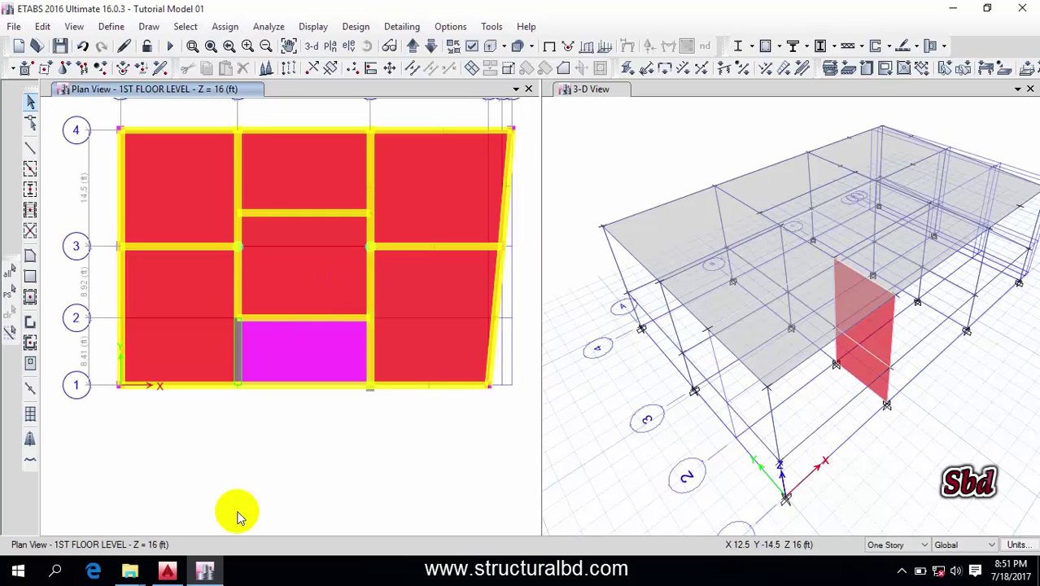
# - Switch to the AutoCAD beam layout and check the width of the verandas outside grid line 1
pyautogui.click(167, 572)
pyautogui.scroll(5, 367, 382)
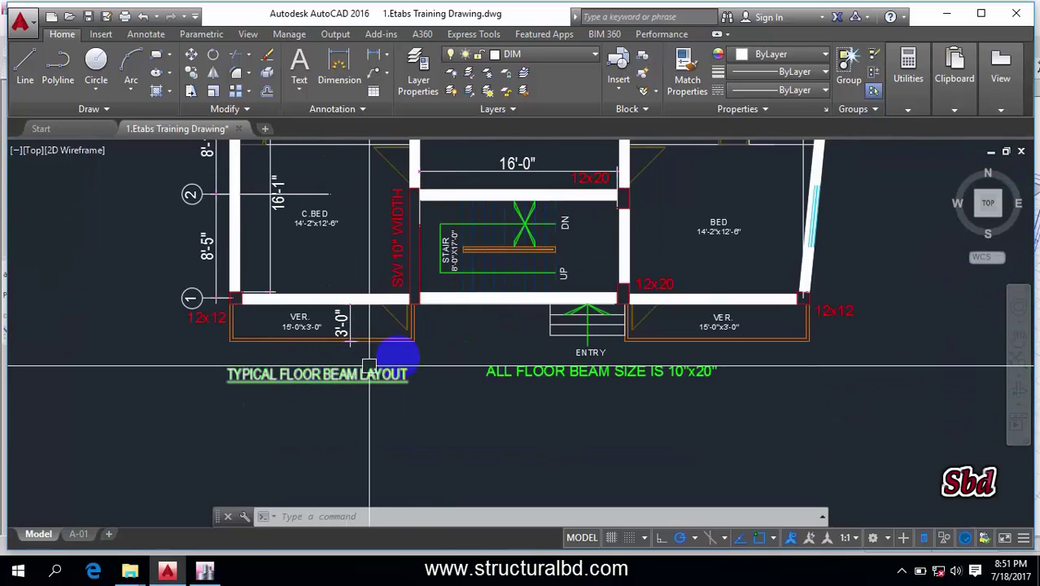
pyautogui.click(348, 329)
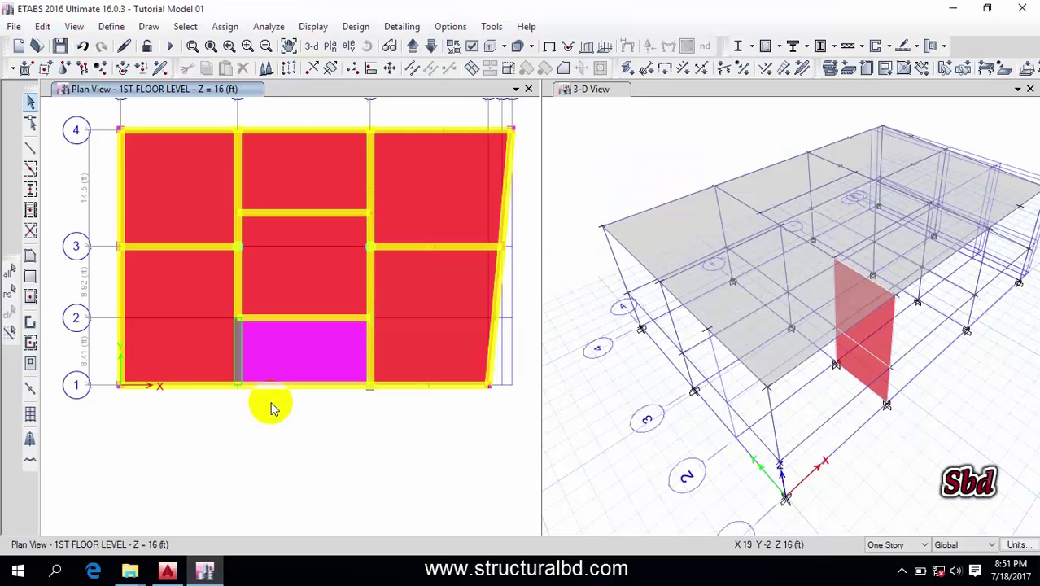
# - Replicate the grid line 1 beams in bays A–B and C–D linearly with a dy of -3 ft
pyautogui.click(220, 418)
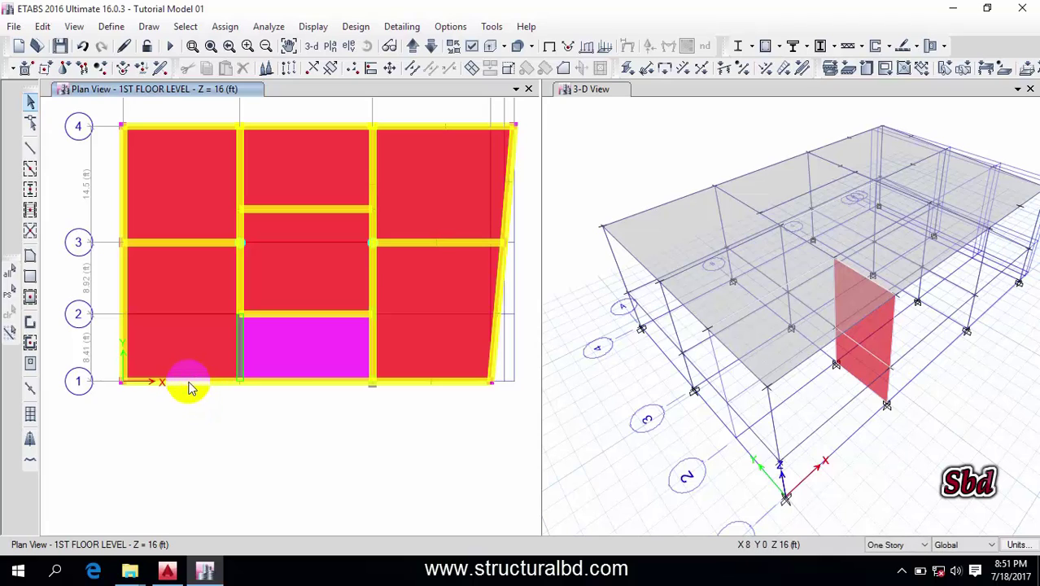
pyautogui.click(190, 388)
pyautogui.click(231, 162)
pyautogui.click(42, 26)
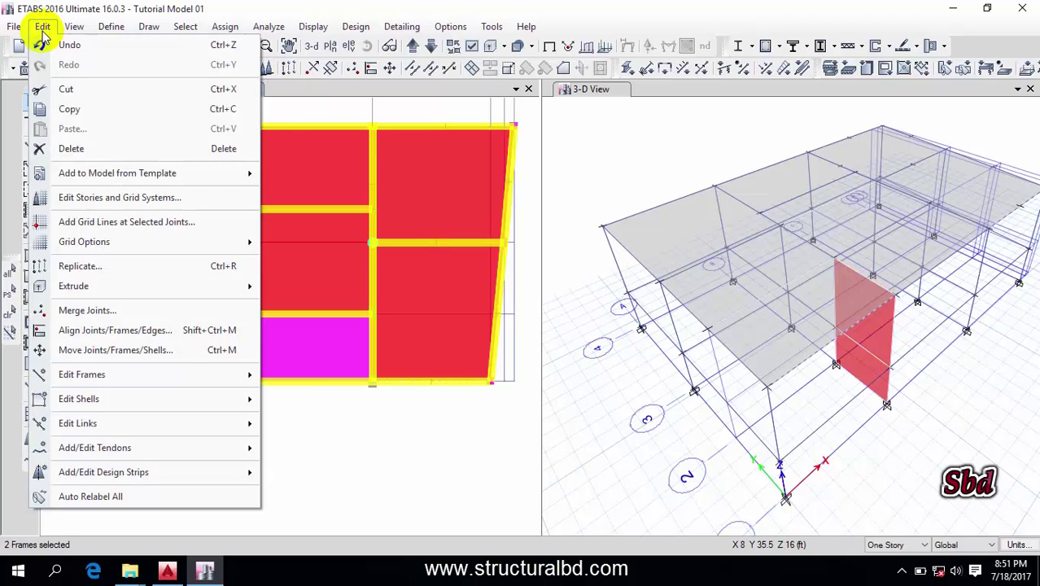
pyautogui.click(92, 274)
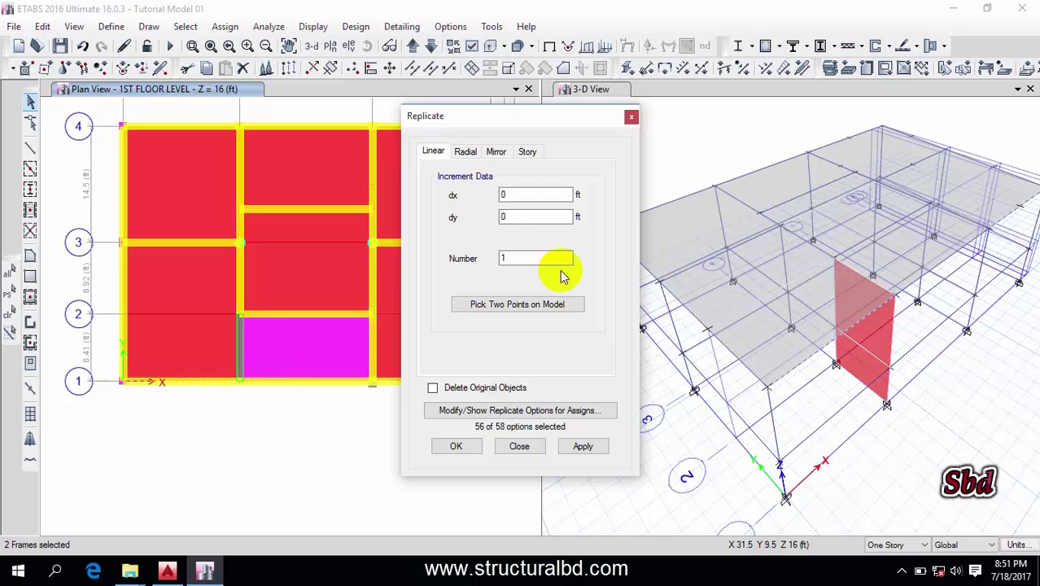
pyautogui.click(352, 315)
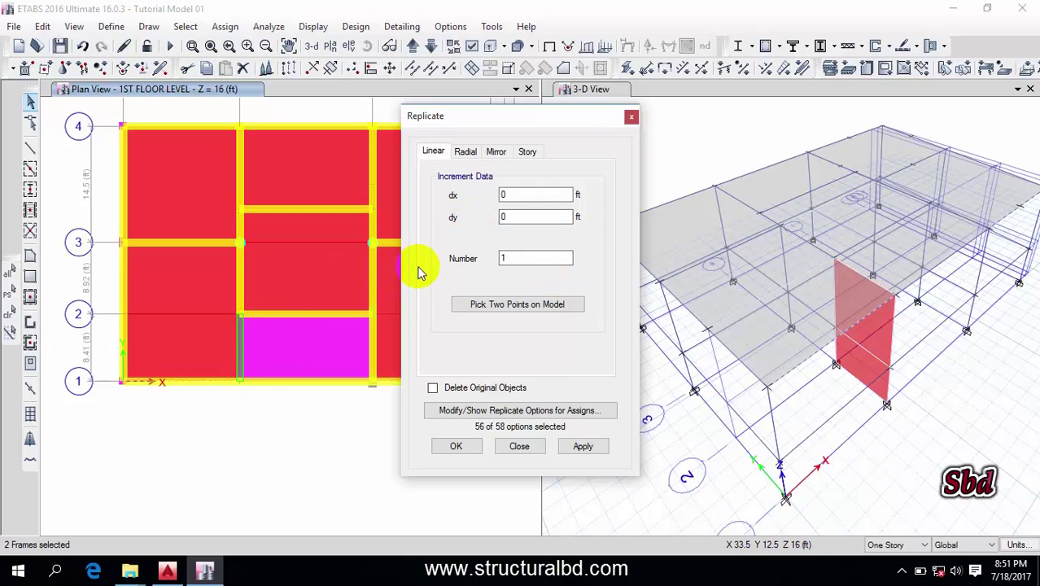
pyautogui.doubleClick(518, 218)
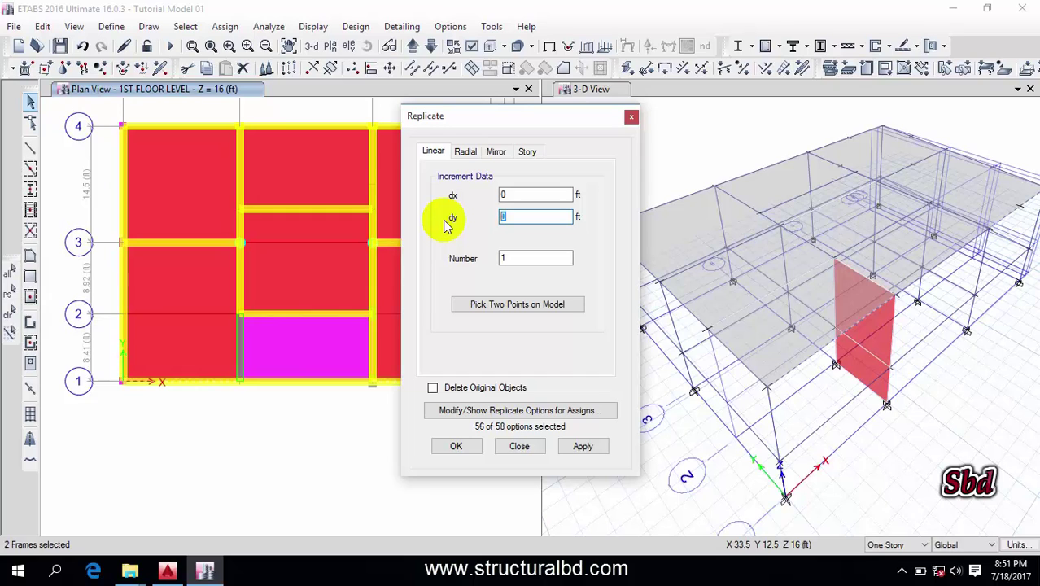
pyautogui.write('-3')
pyautogui.click(583, 446)
pyautogui.click(460, 445)
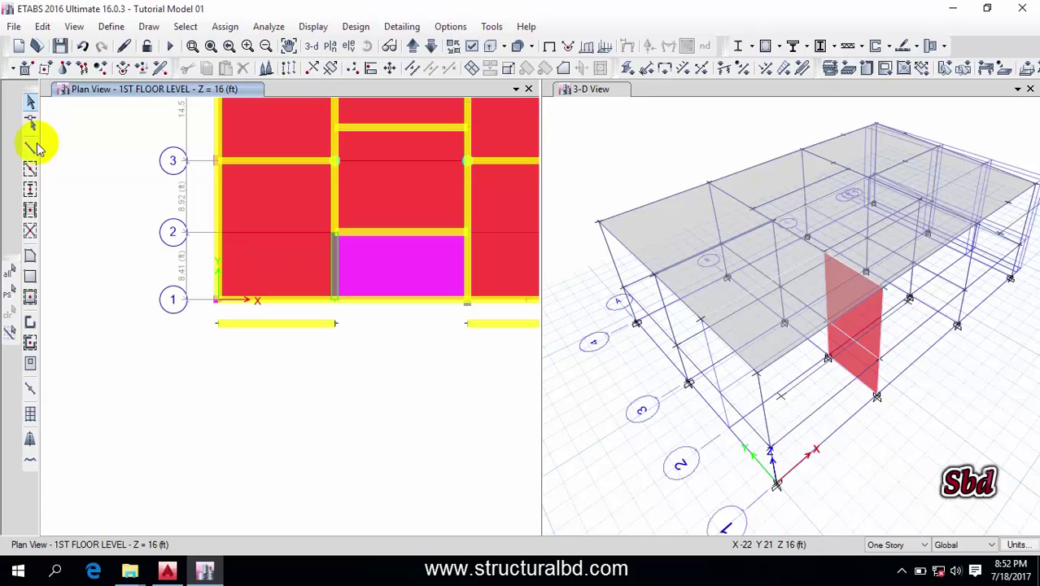
# - Draw the two 3 ft veranda side beams joining the replicated A–B beam to grid points A-1 and B-1
pyautogui.click(31, 151)
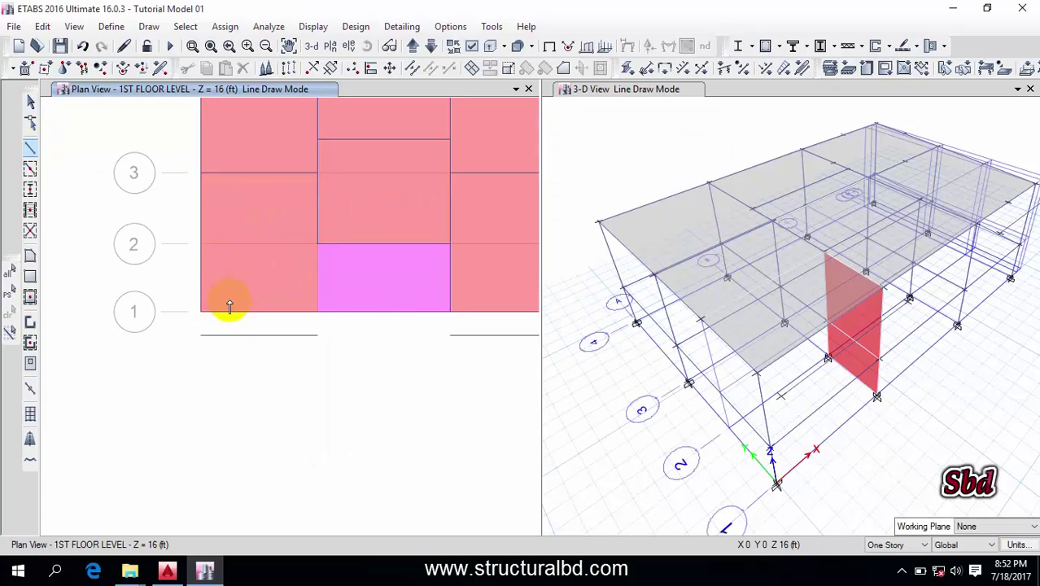
pyautogui.click(201, 336)
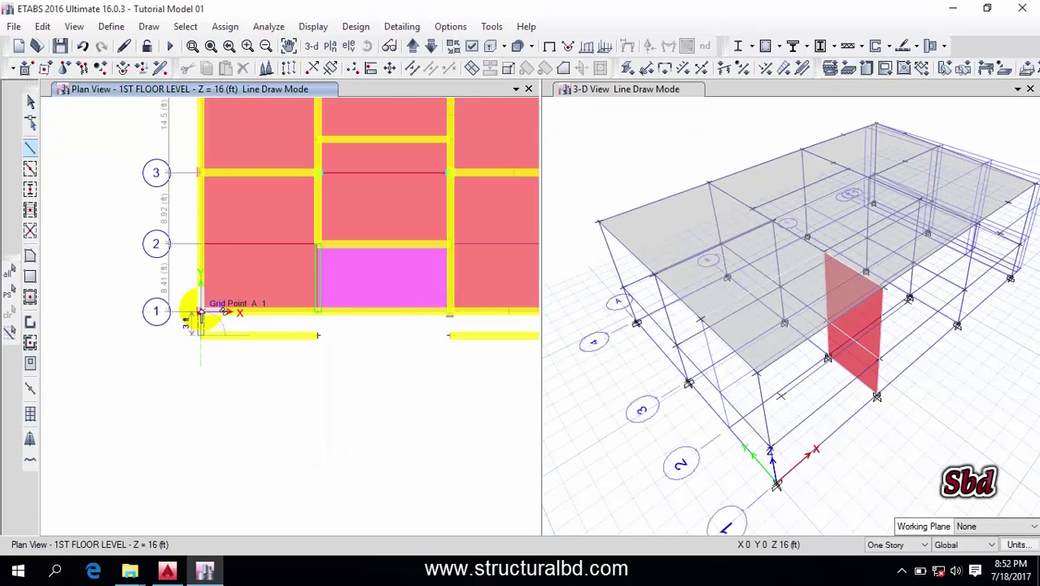
pyautogui.scroll(3, 146, 260)
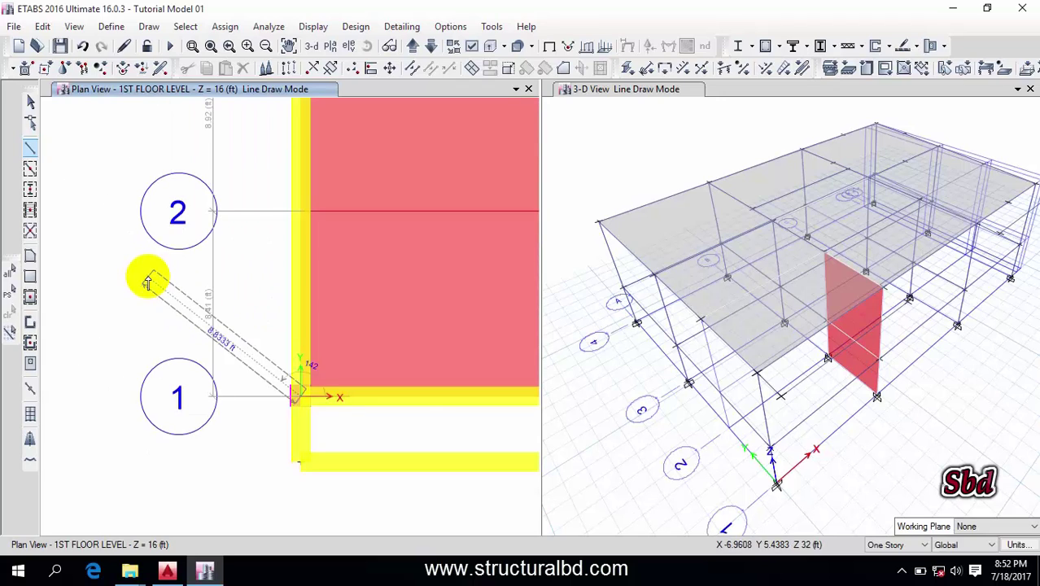
pyautogui.moveTo(324, 371); pyautogui.dragTo(57, 325, button='middle')
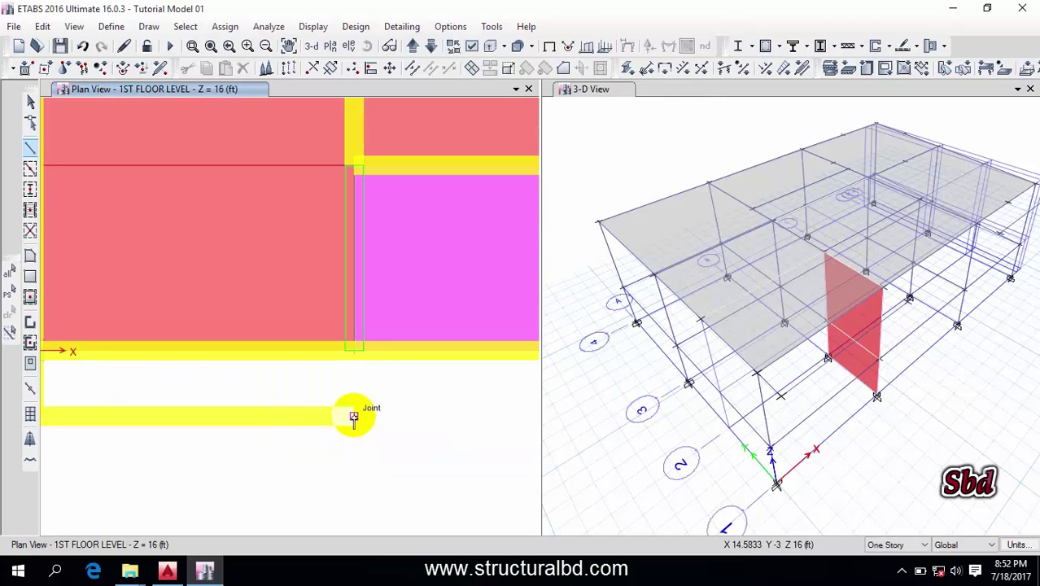
pyautogui.scroll(-3, 393, 417)
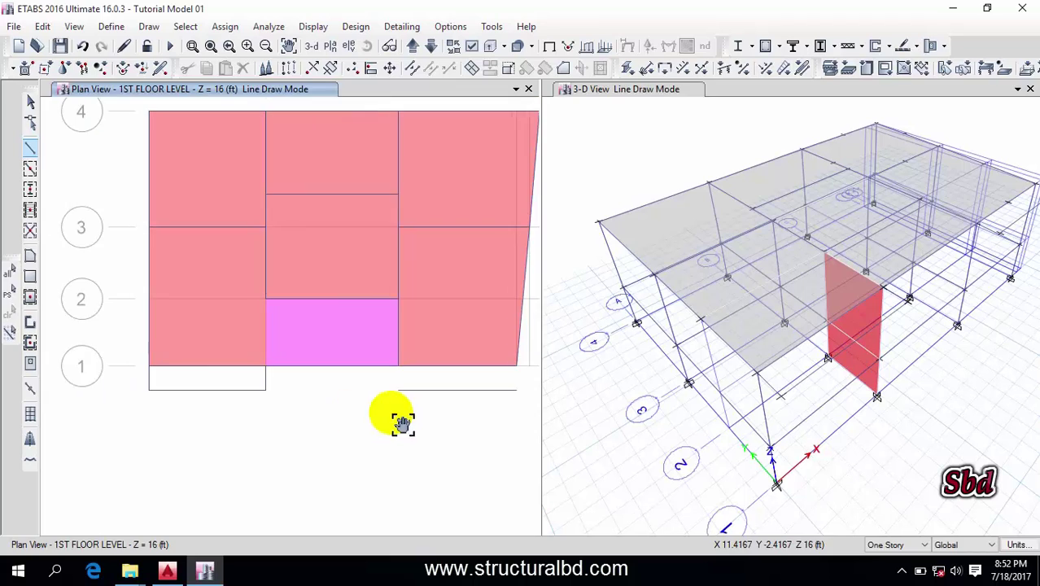
# - Draw the two 3 ft veranda side beams joining the replicated C–D beam to grid points C-1 and D-1
pyautogui.scroll(3, 393, 416)
pyautogui.click(174, 415)
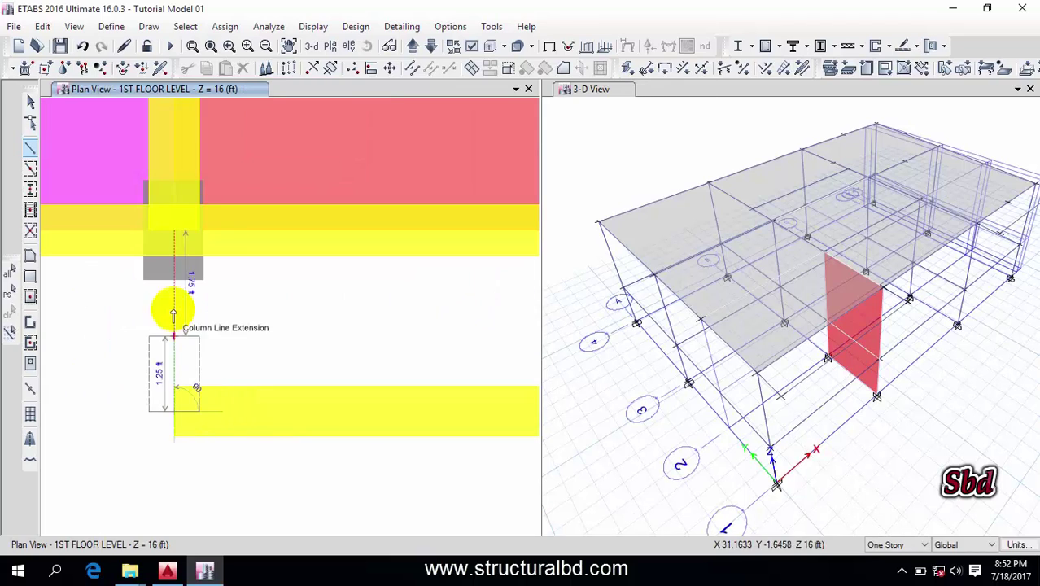
pyautogui.click(175, 231)
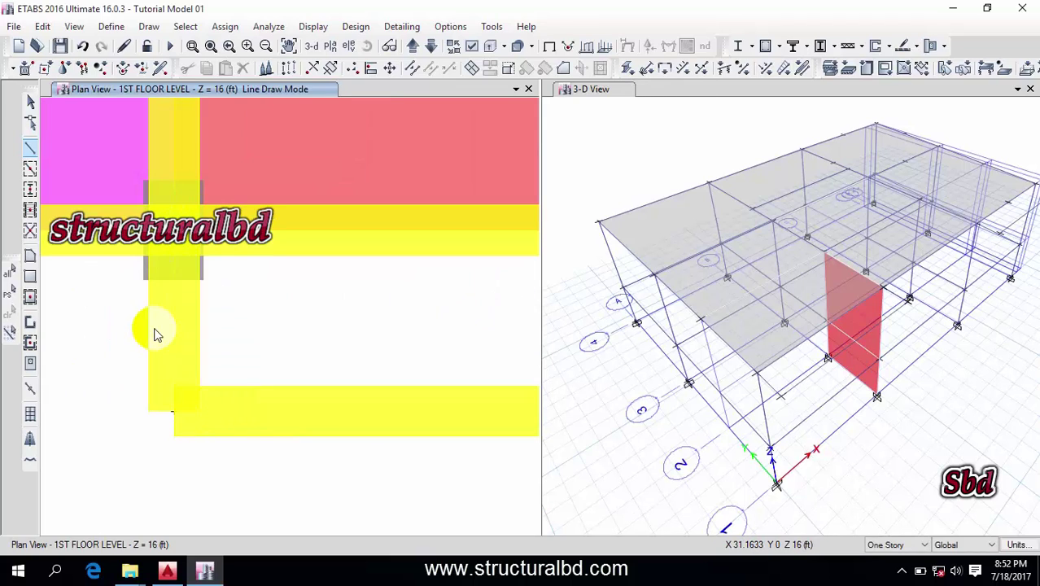
pyautogui.rightClick(109, 332)
pyautogui.scroll(-4, 105, 350)
pyautogui.scroll(2, 143, 342)
pyautogui.scroll(3, 138, 341)
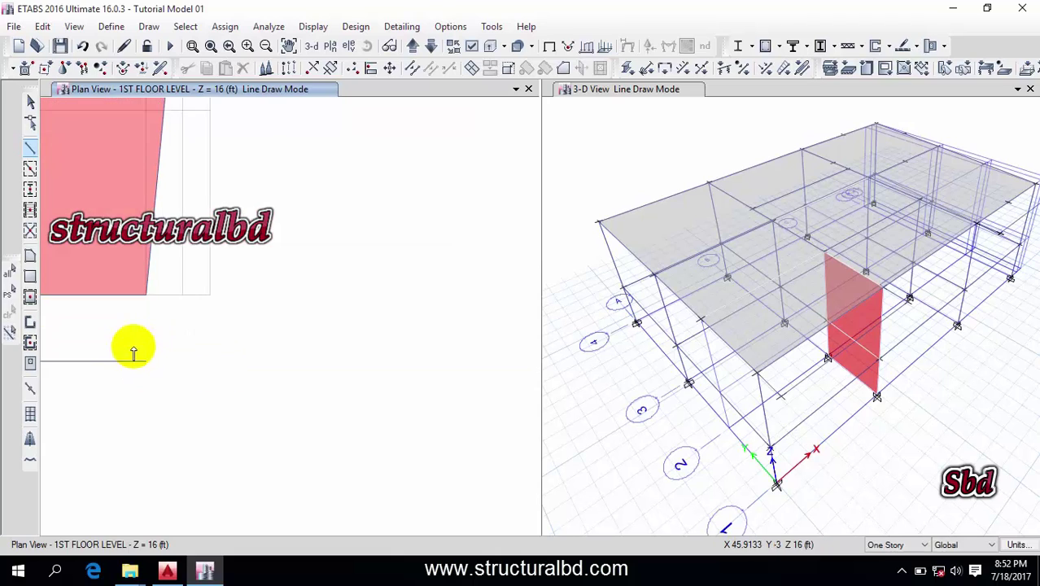
pyautogui.moveTo(133, 354); pyautogui.dragTo(239, 371, button='middle')
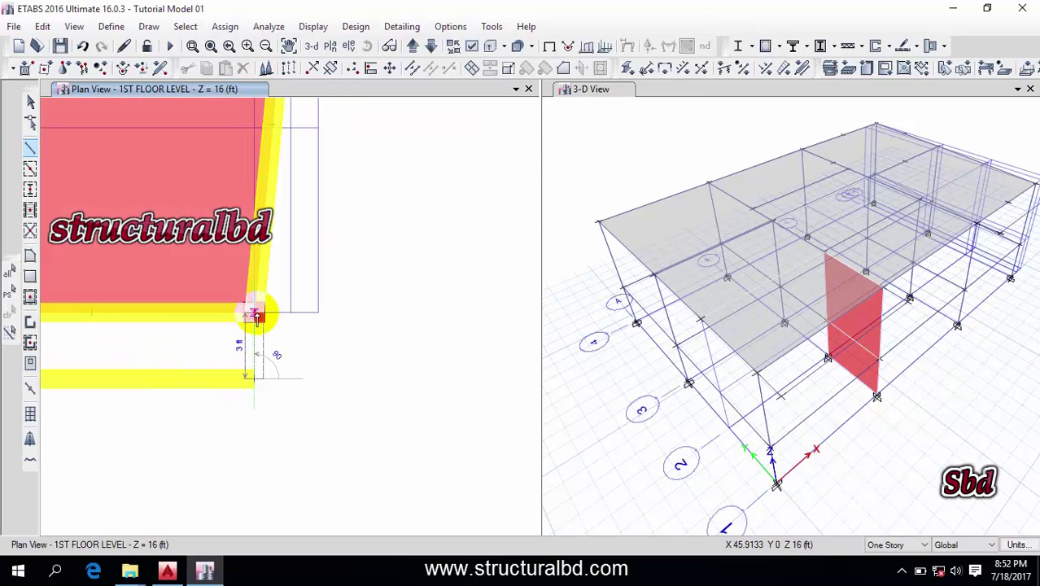
pyautogui.scroll(-3, 421, 349)
pyautogui.scroll(2, 360, 368)
pyautogui.press('Escape')
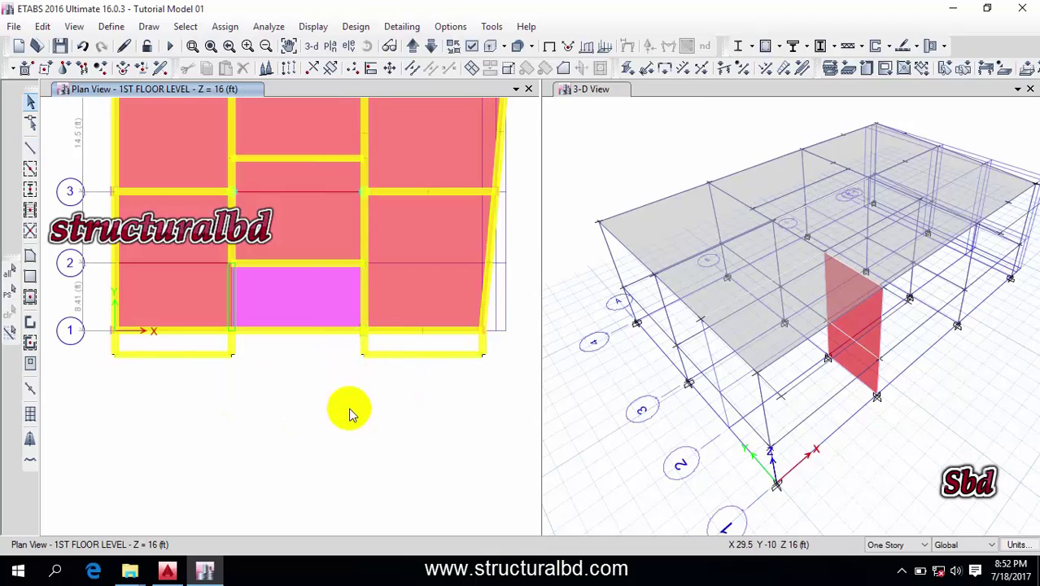
# - Draw a four-cornered floor slab over the 3 ft veranda between grids A and B, outside grid line 1
pyautogui.moveTo(353, 407); pyautogui.dragTo(350, 400, button='middle')
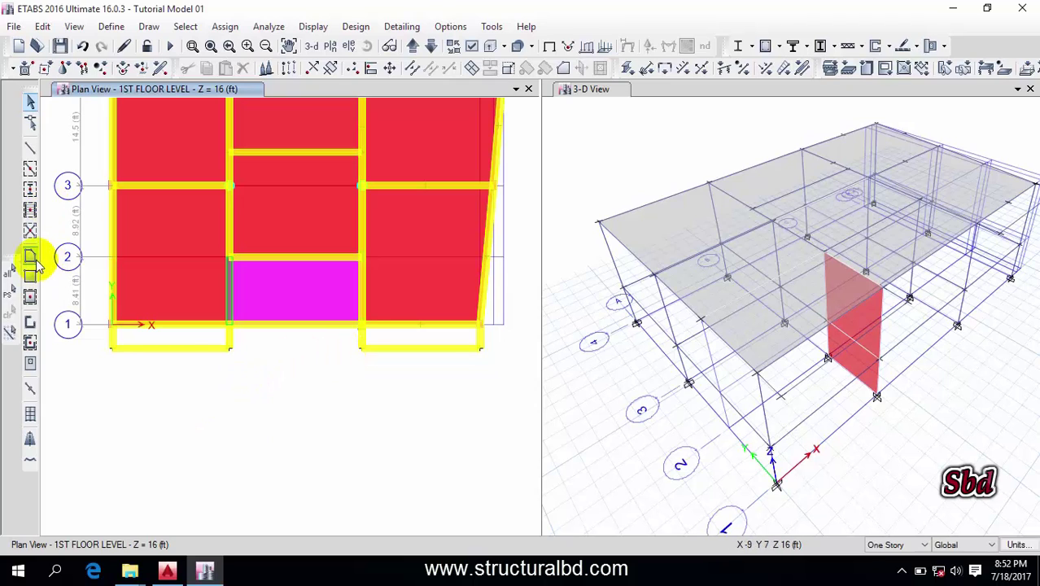
pyautogui.click(30, 257)
pyautogui.click(541, 153)
pyautogui.click(717, 151)
pyautogui.click(525, 202)
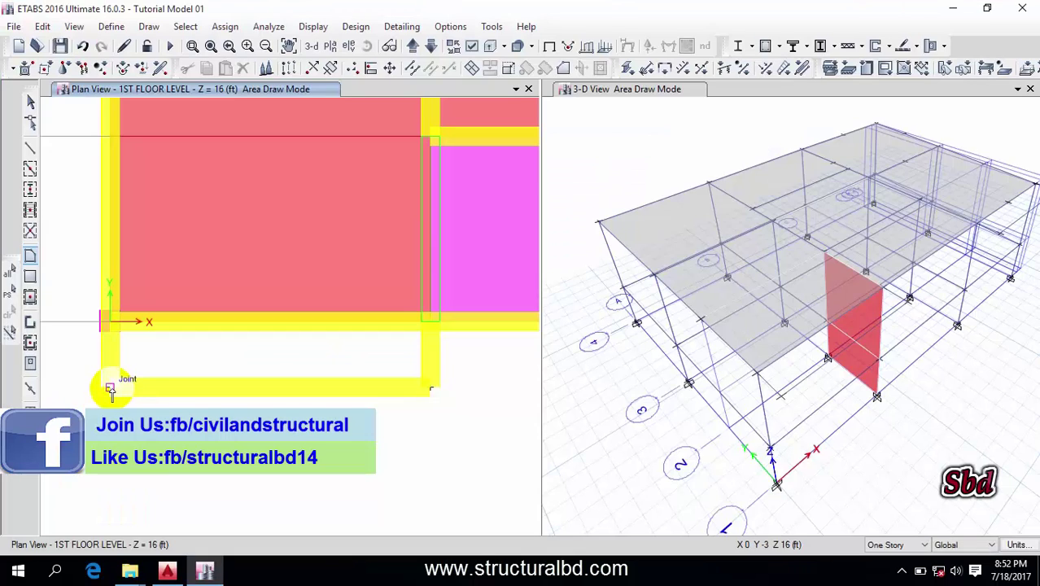
pyautogui.click(110, 382)
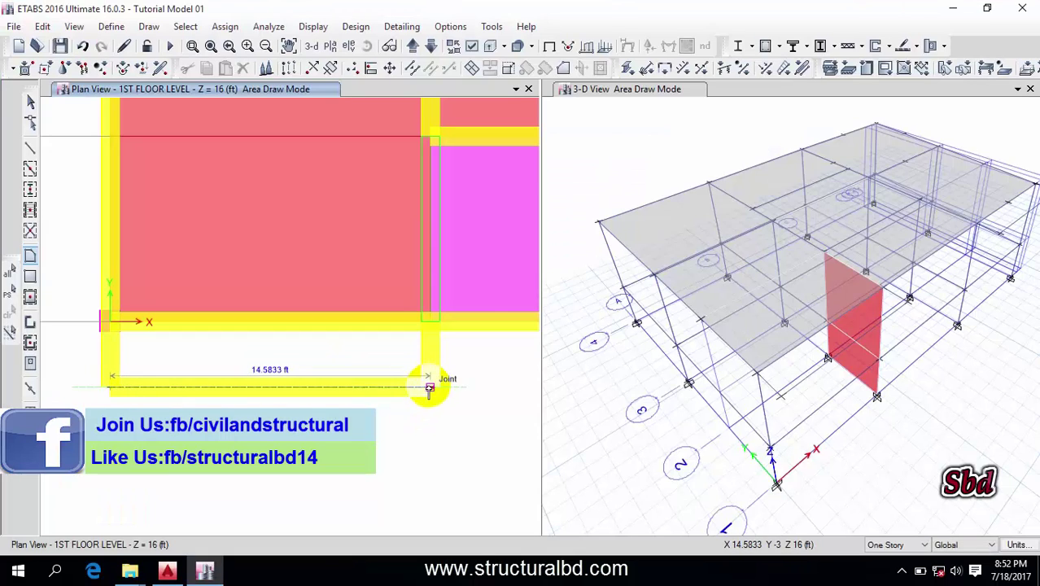
pyautogui.click(430, 385)
pyautogui.click(427, 325)
pyautogui.click(109, 322)
pyautogui.press('Return')
# - Draw a four-cornered floor slab over the 3 ft veranda between grids C and D, outside grid line 1
pyautogui.moveTo(430, 407); pyautogui.dragTo(286, 392, button='middle')
pyautogui.click(352, 387)
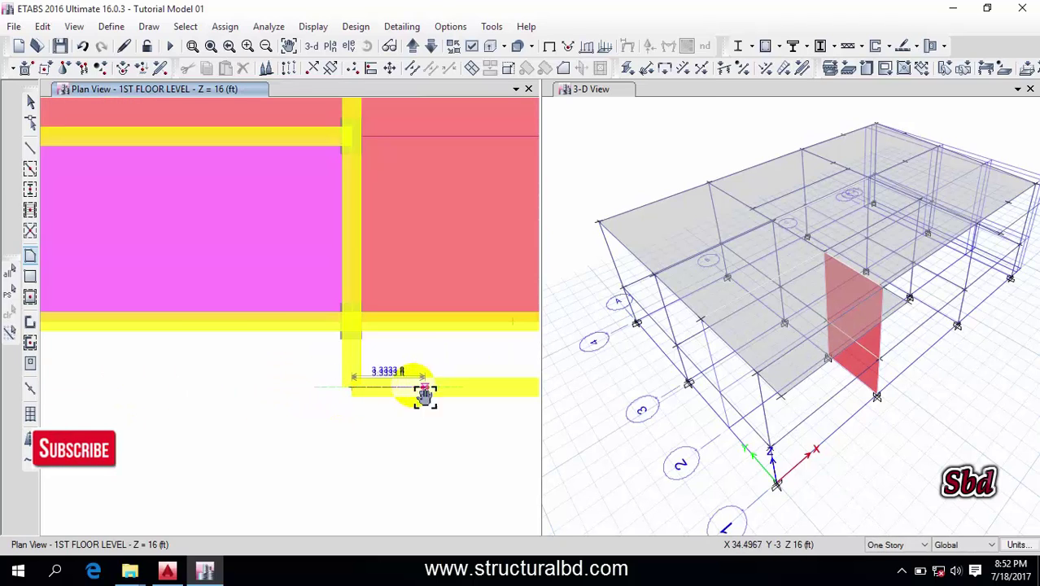
pyautogui.moveTo(456, 387); pyautogui.dragTo(152, 389, button='middle')
pyautogui.click(372, 388)
pyautogui.click(371, 321)
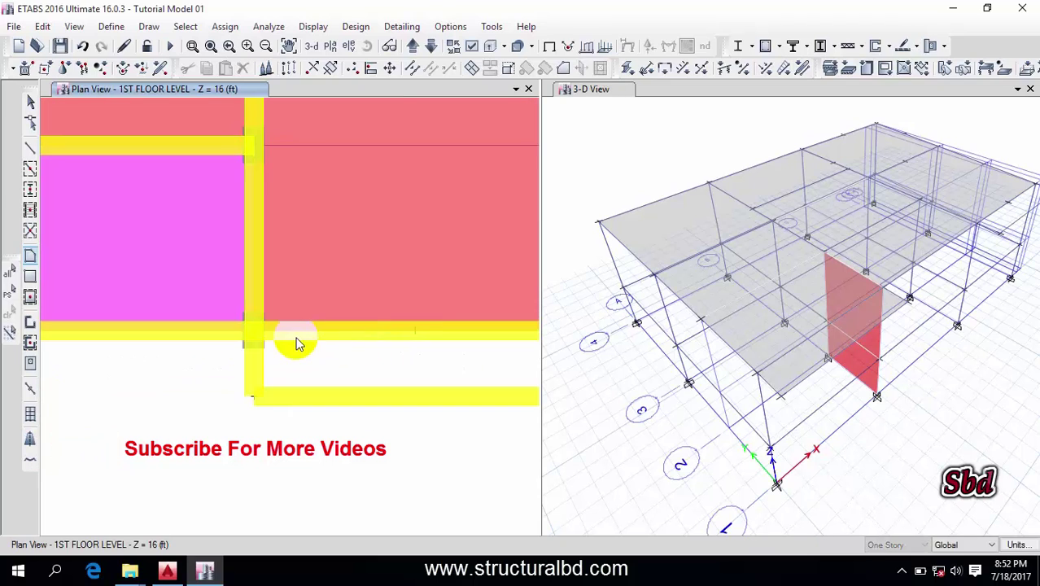
pyautogui.click(249, 336)
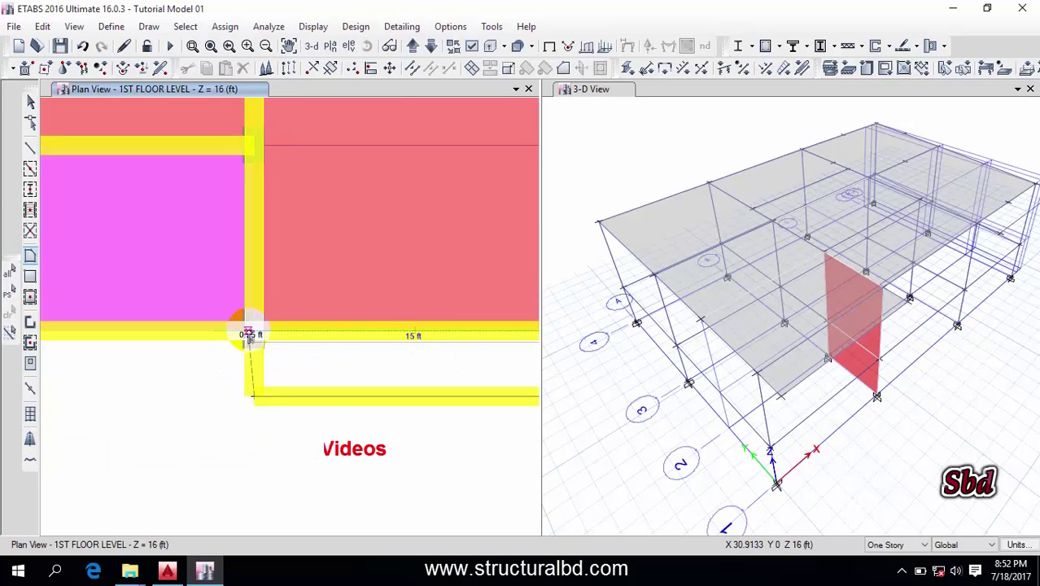
pyautogui.click(254, 332)
pyautogui.press('Return')
pyautogui.scroll(-3, 346, 330)
pyautogui.press('Escape')
pyautogui.press('Escape')
# - Select the six outer beams of both verandas and assign them the frame section property None
pyautogui.moveTo(467, 363)
pyautogui.mouseDown()
pyautogui.moveTo(312, 340)
pyautogui.moveTo(273, 376)
pyautogui.mouseUp()
pyautogui.moveTo(273, 376); pyautogui.dragTo(312, 360, button='middle')
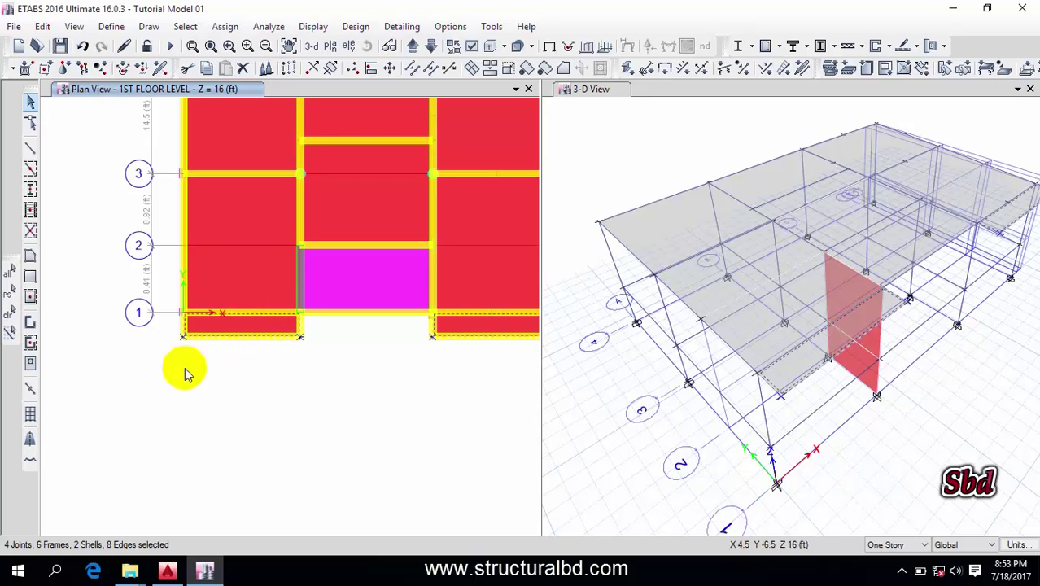
pyautogui.moveTo(473, 354); pyautogui.dragTo(409, 350, button='middle')
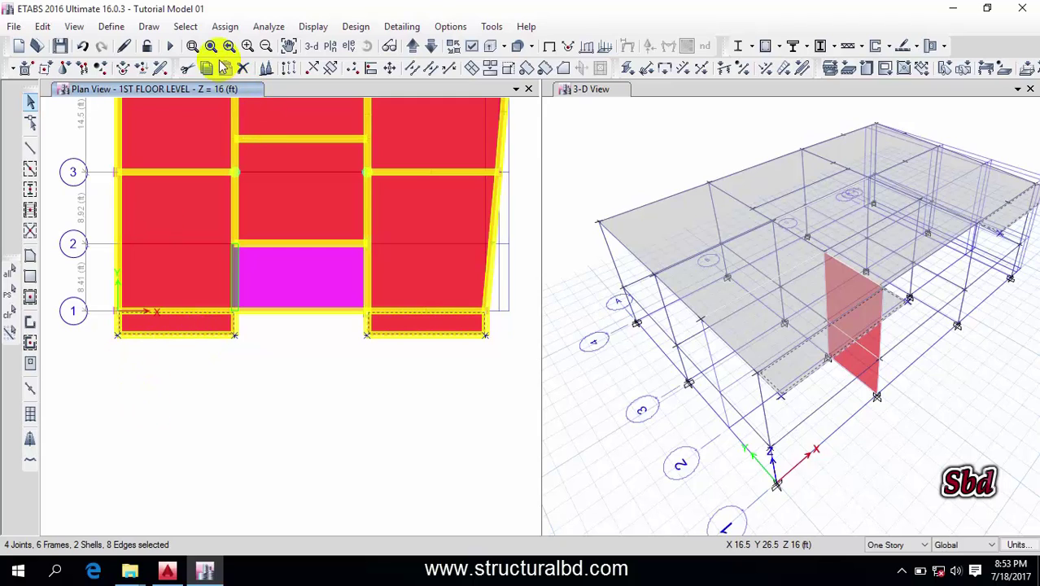
pyautogui.click(225, 26)
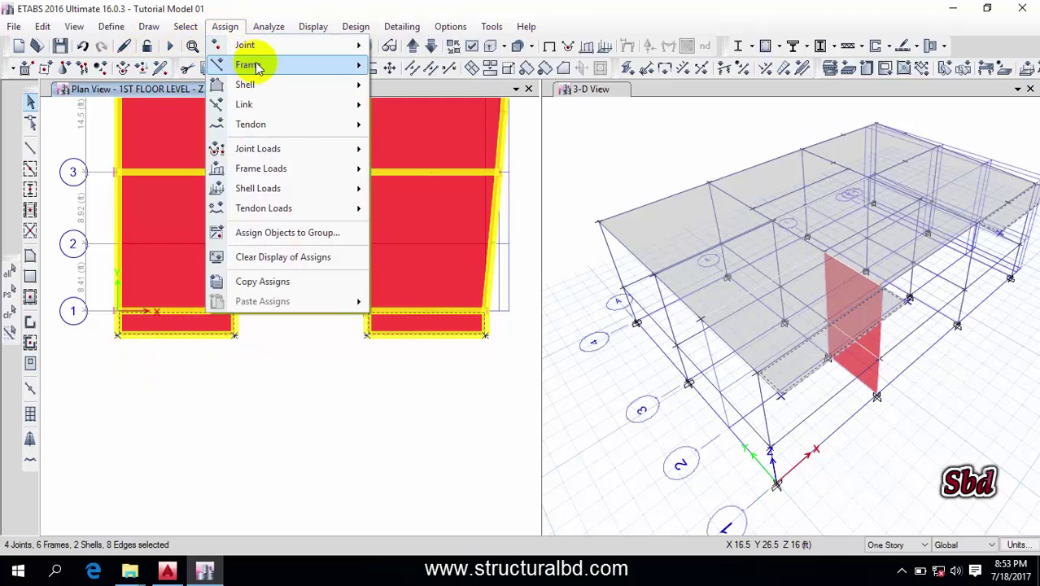
pyautogui.moveTo(251, 67)
pyautogui.click(433, 68)
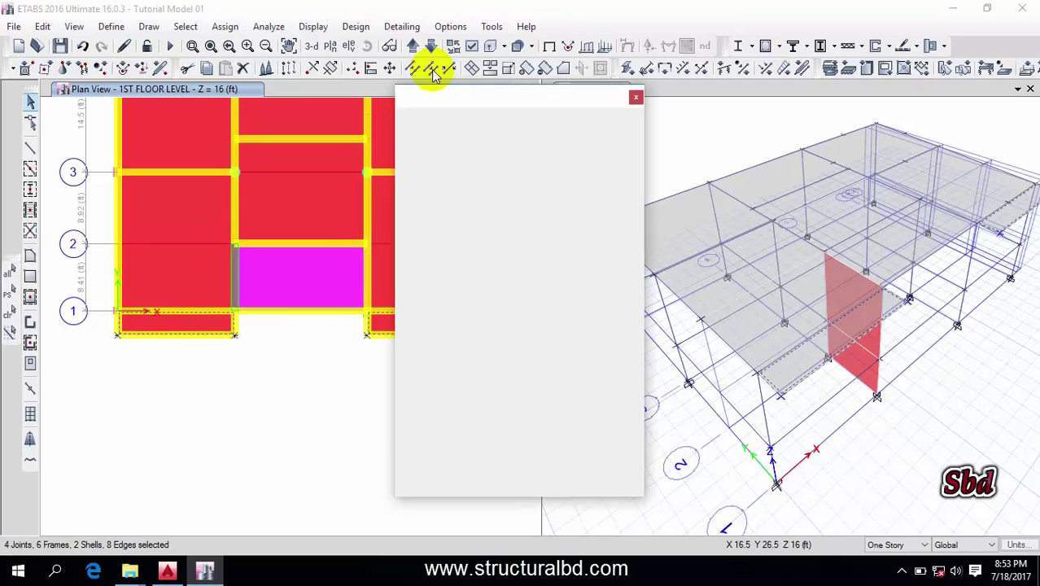
pyautogui.click(442, 291)
pyautogui.press('n')
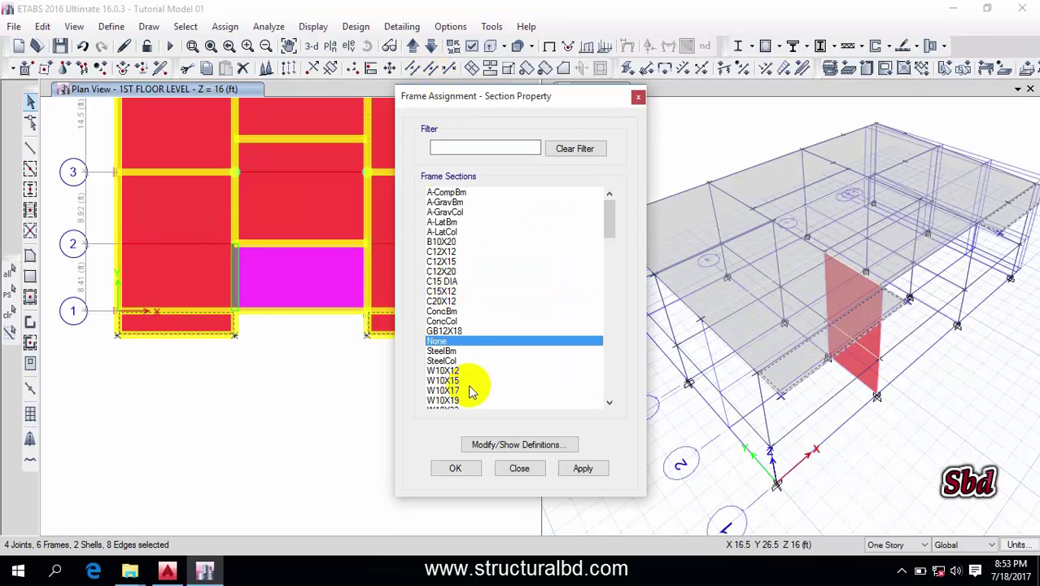
pyautogui.click(591, 473)
pyautogui.click(454, 470)
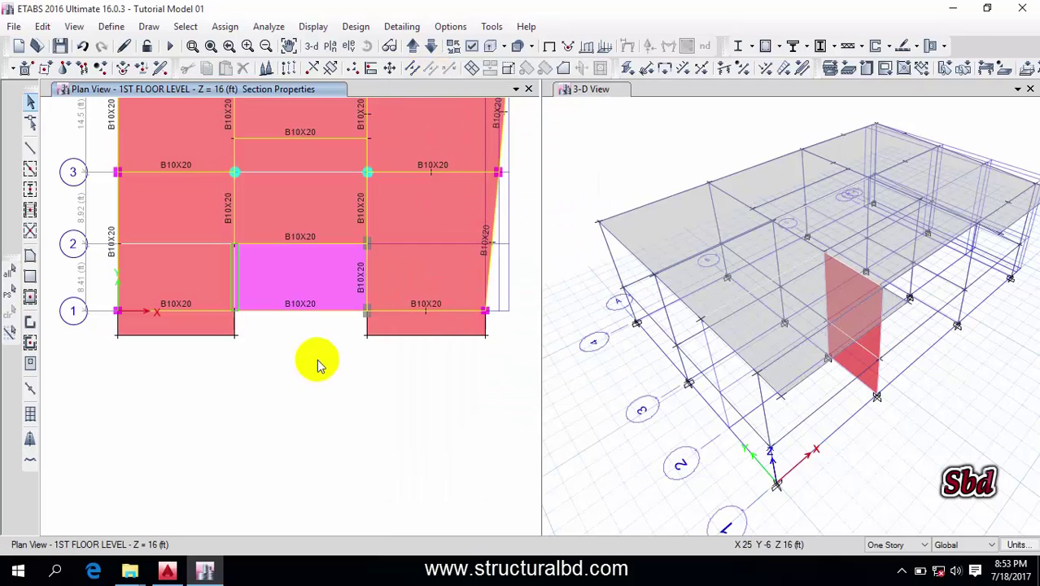
pyautogui.click(425, 335)
pyautogui.click(426, 337)
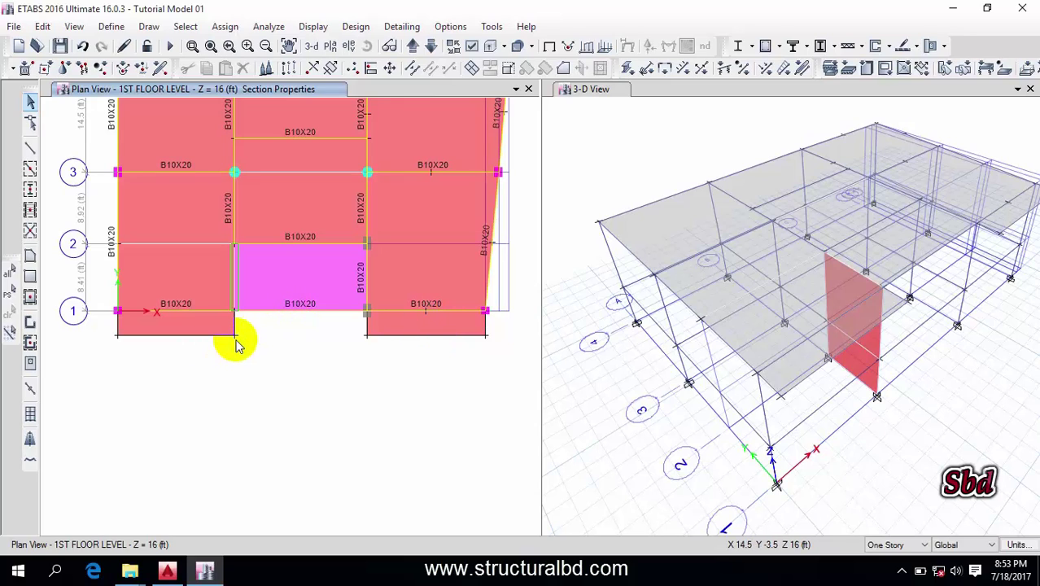
pyautogui.moveTo(292, 337); pyautogui.dragTo(300, 355, button='middle')
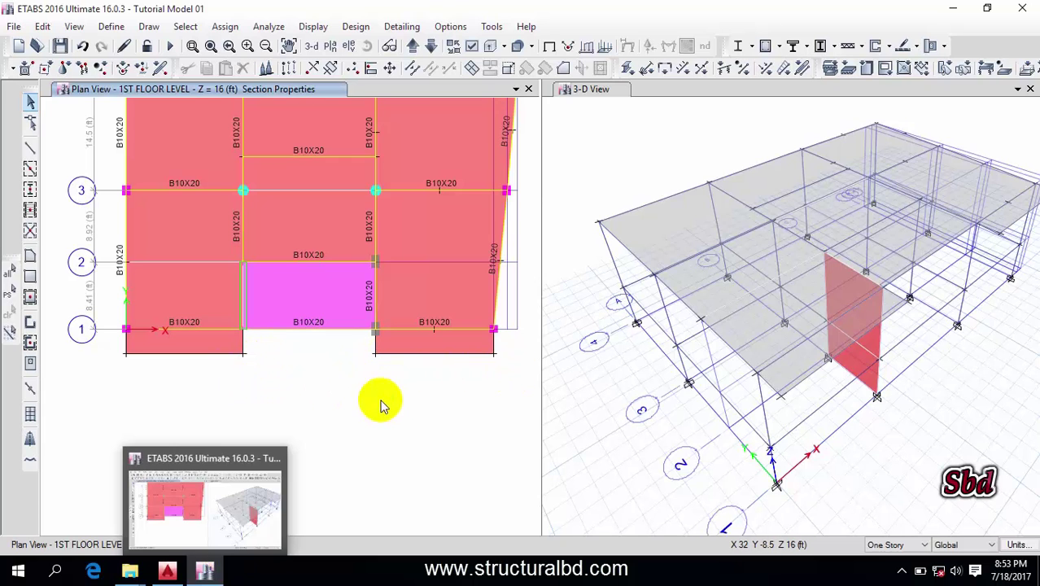
pyautogui.click(167, 570)
pyautogui.hotkey('alt', 'Tab')
pyautogui.moveTo(308, 235); pyautogui.dragTo(312, 284, button='middle')
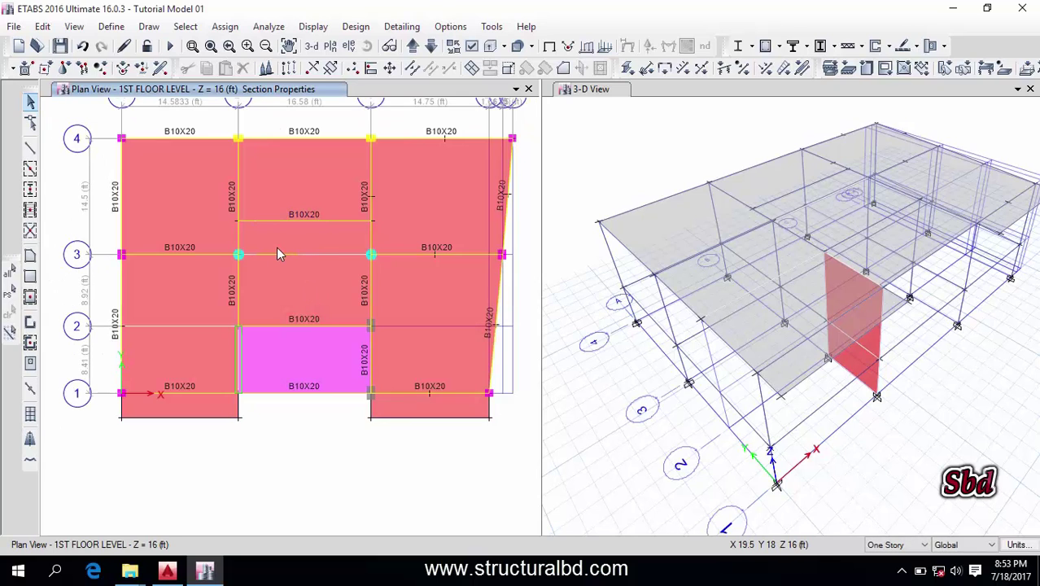
pyautogui.click(316, 357)
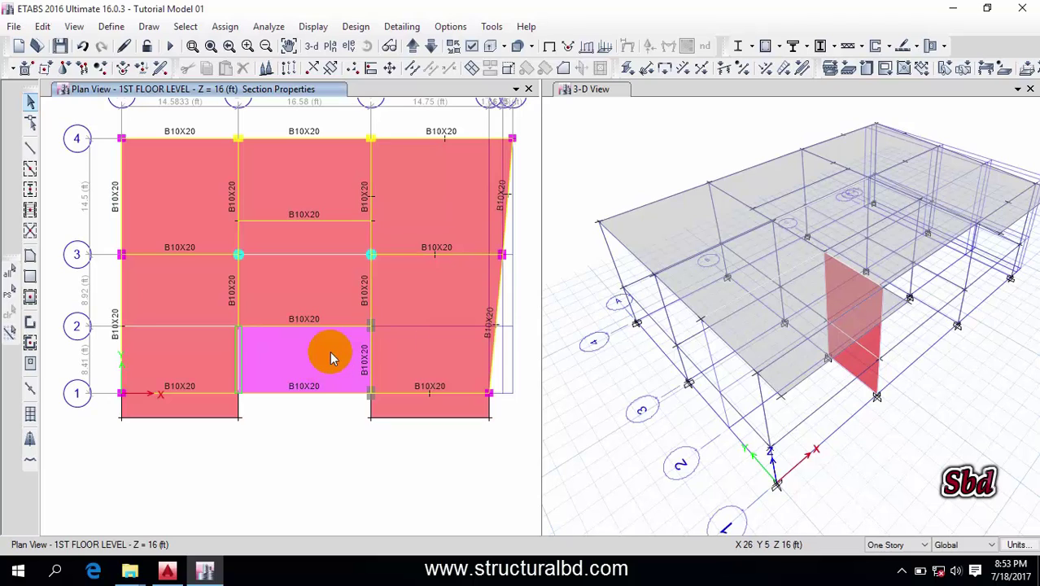
pyautogui.click(289, 366)
pyautogui.click(290, 363)
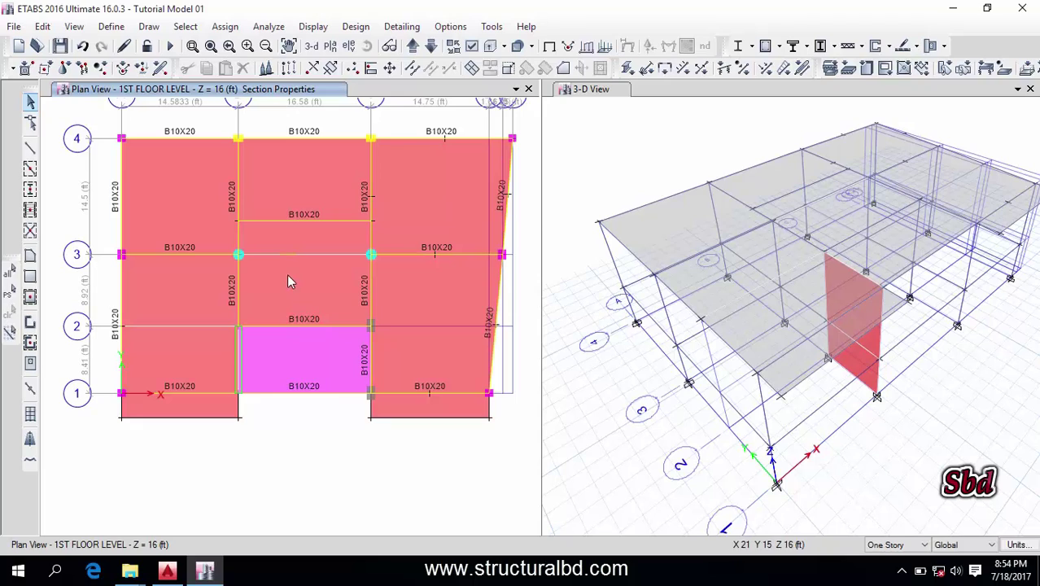
pyautogui.click(324, 383)
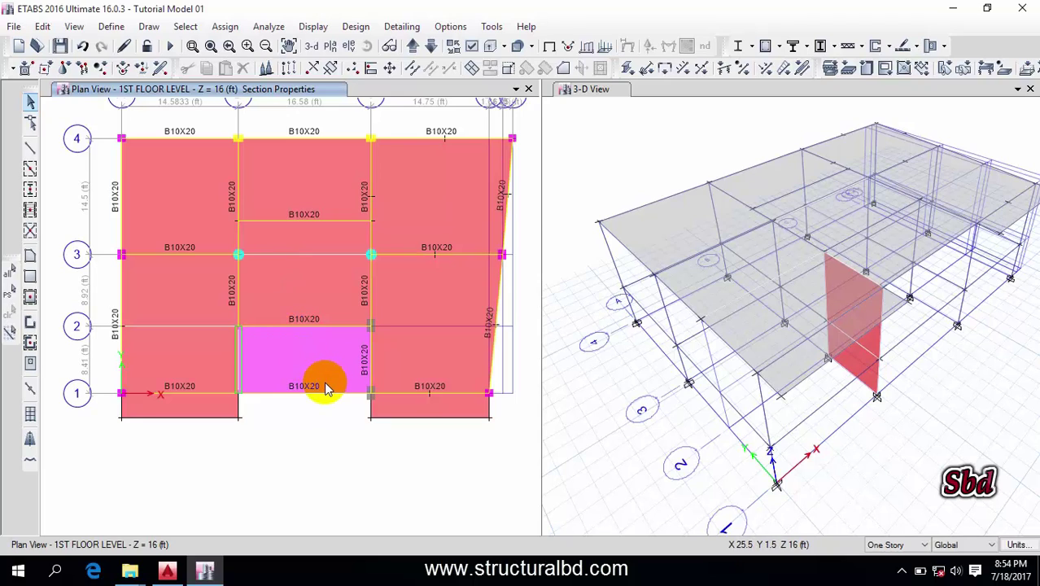